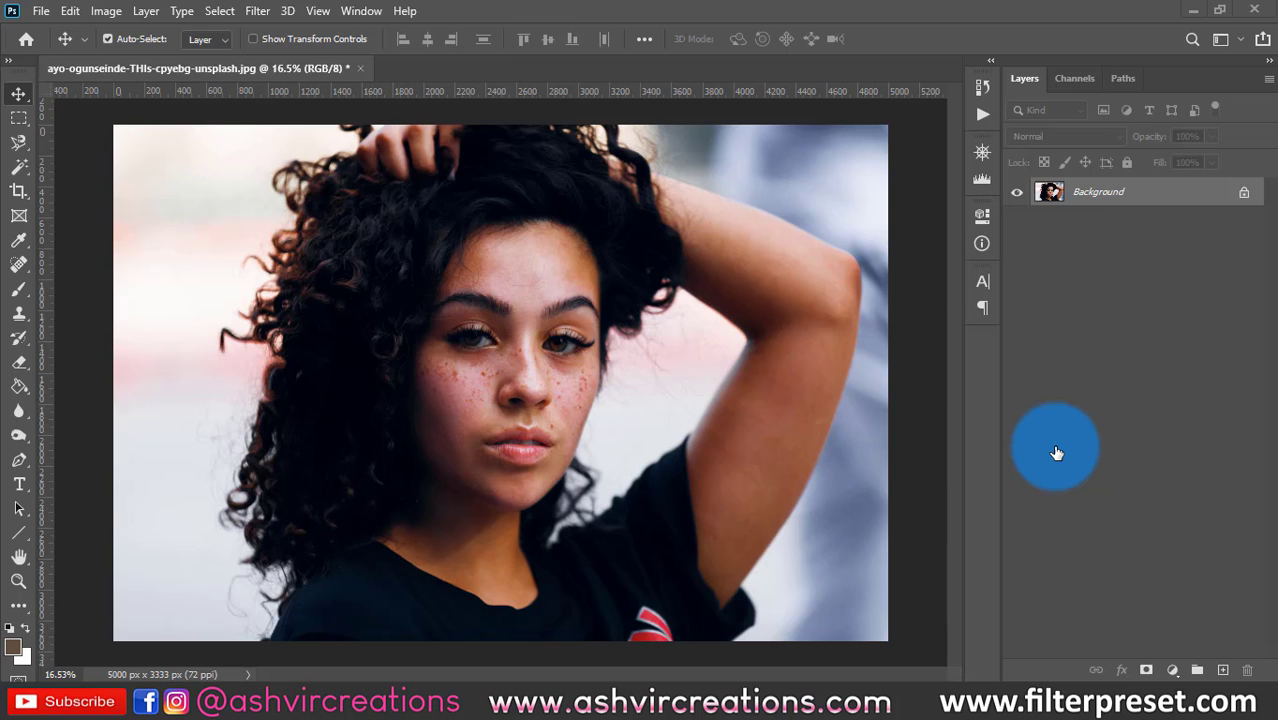
pyautogui.scroll(2, 462, 304)
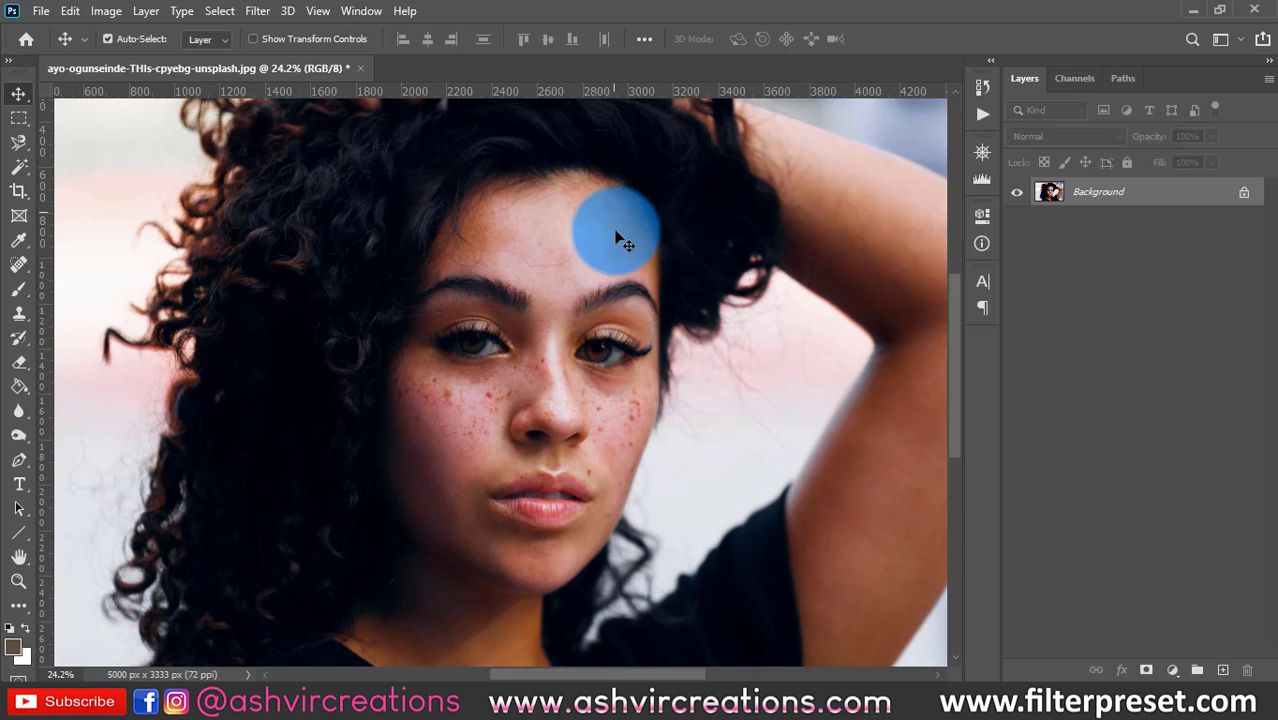
pyautogui.scroll(1, 603, 370)
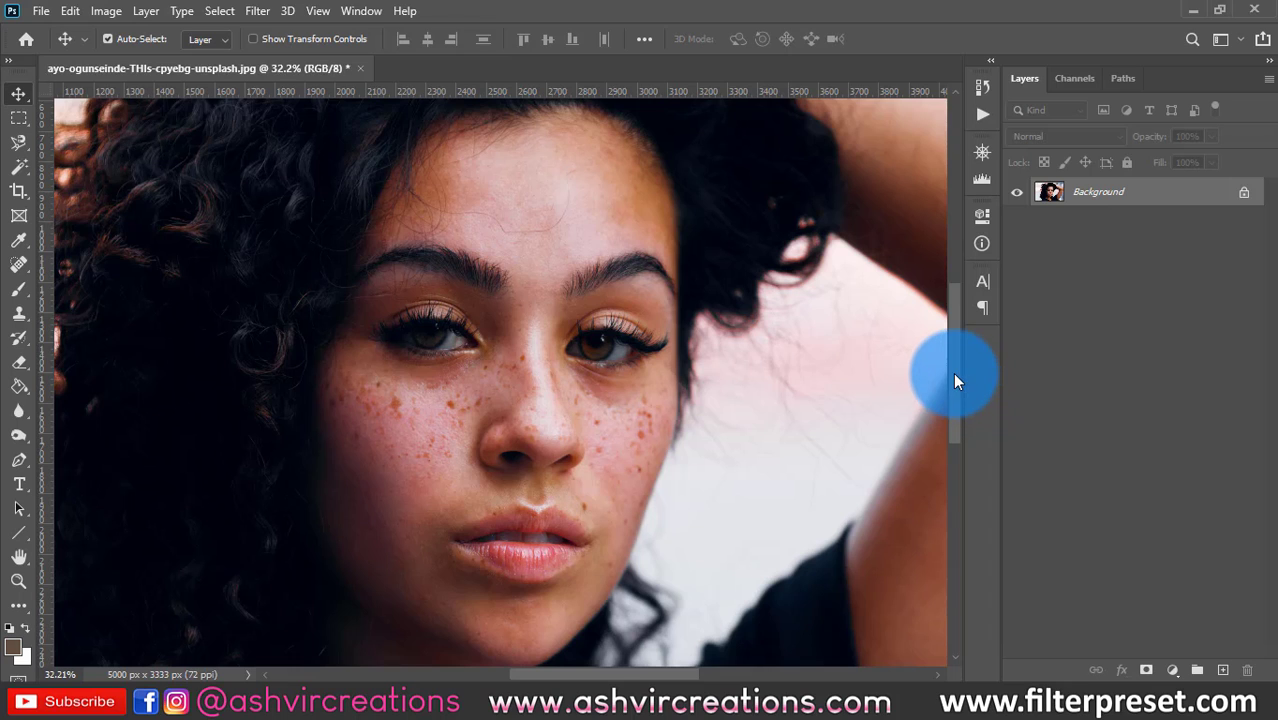
pyautogui.scroll(-2, 956, 386)
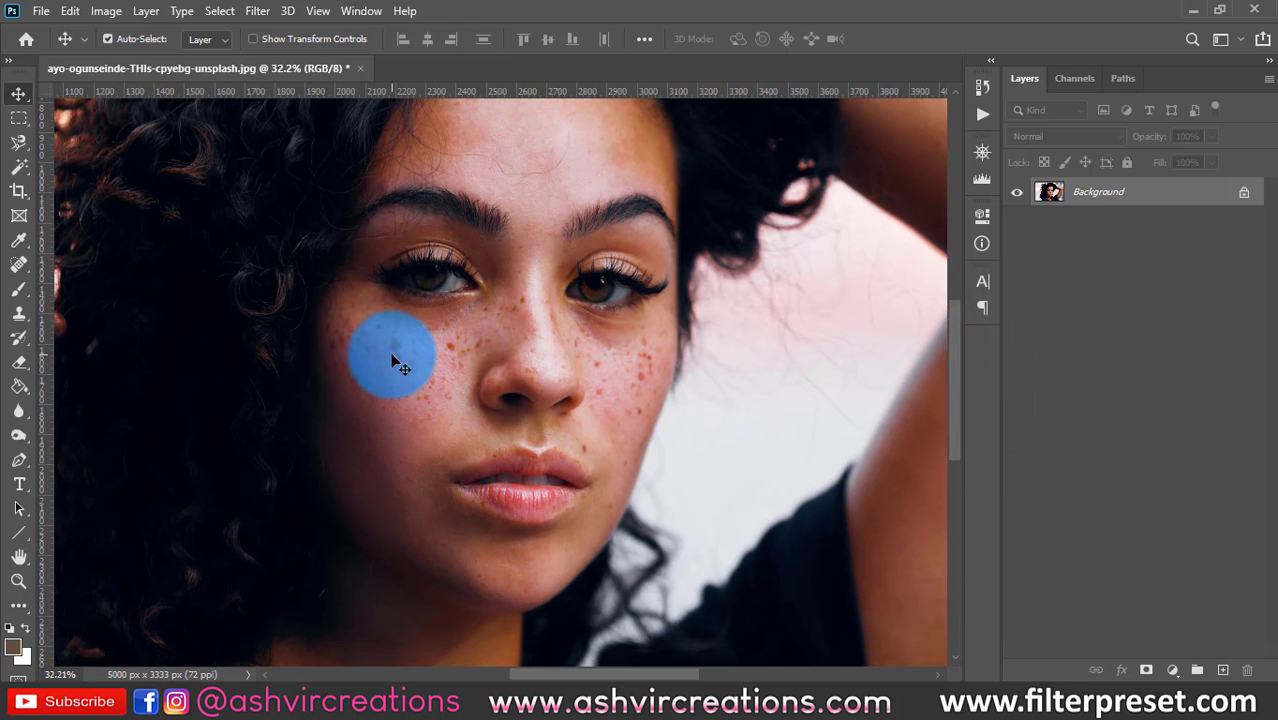
pyautogui.rightClick(1181, 197)
pyautogui.click(1183, 229)
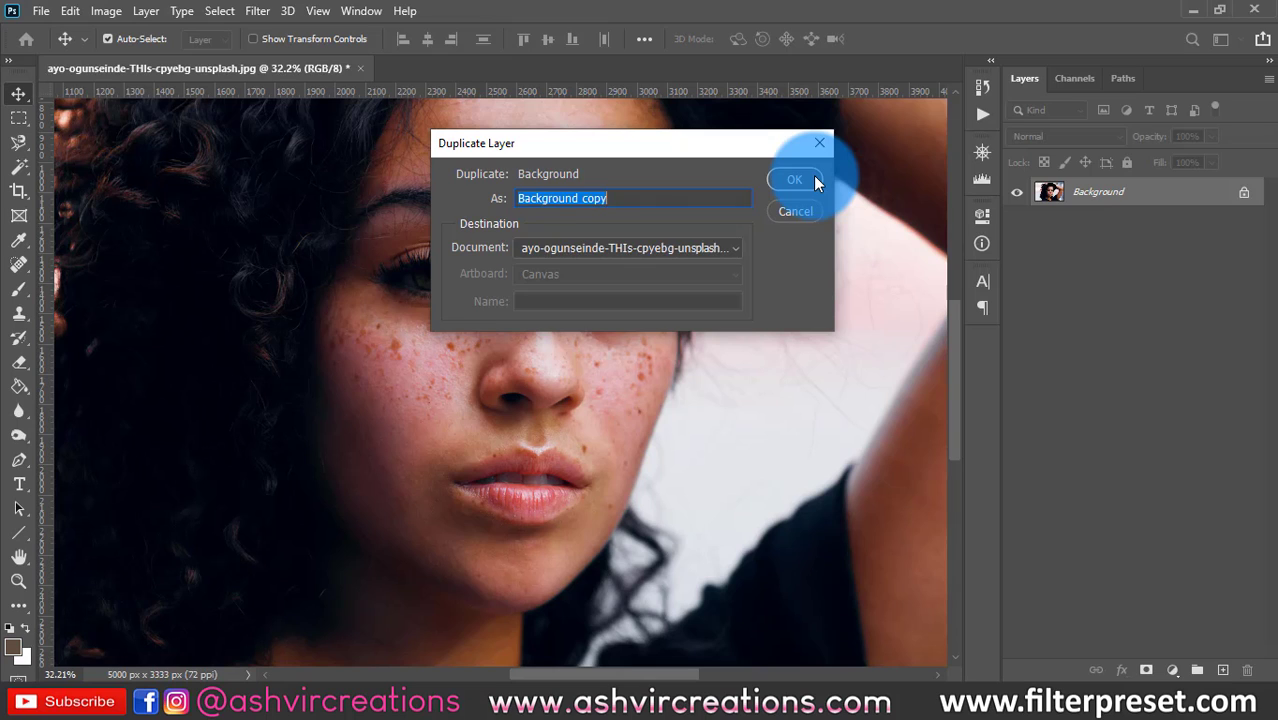
pyautogui.click(813, 180)
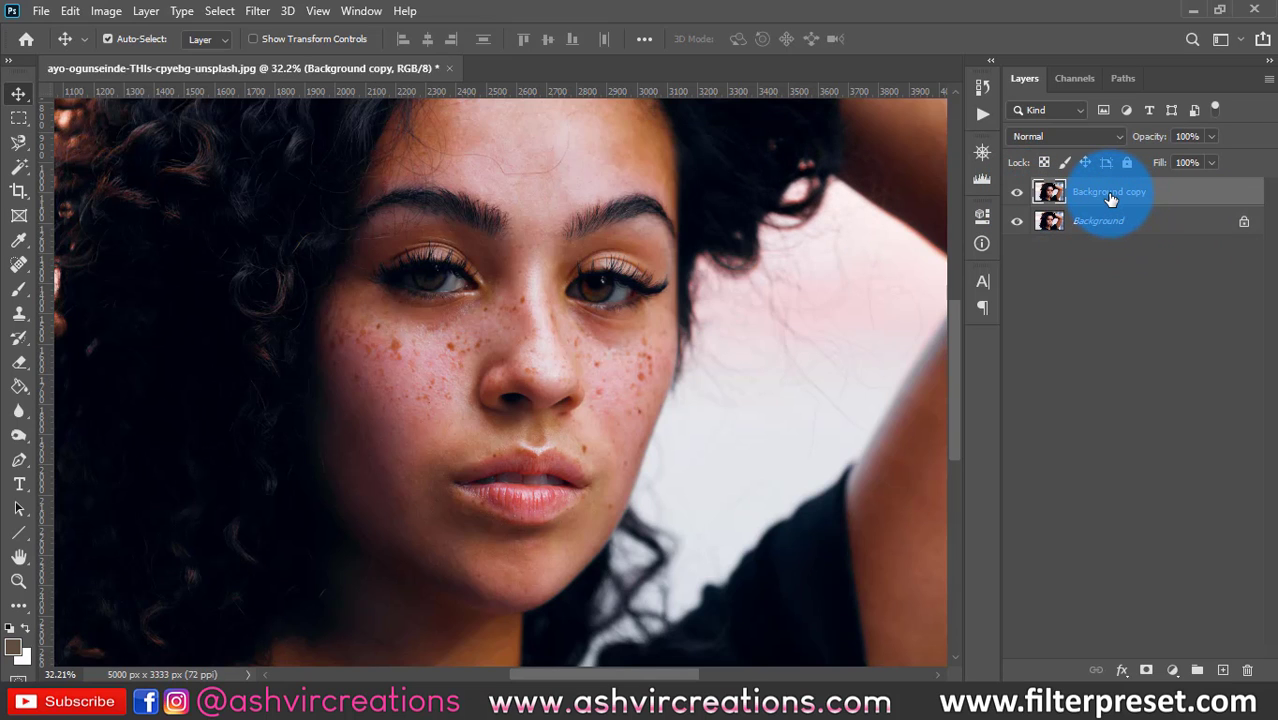
pyautogui.press('Delete')
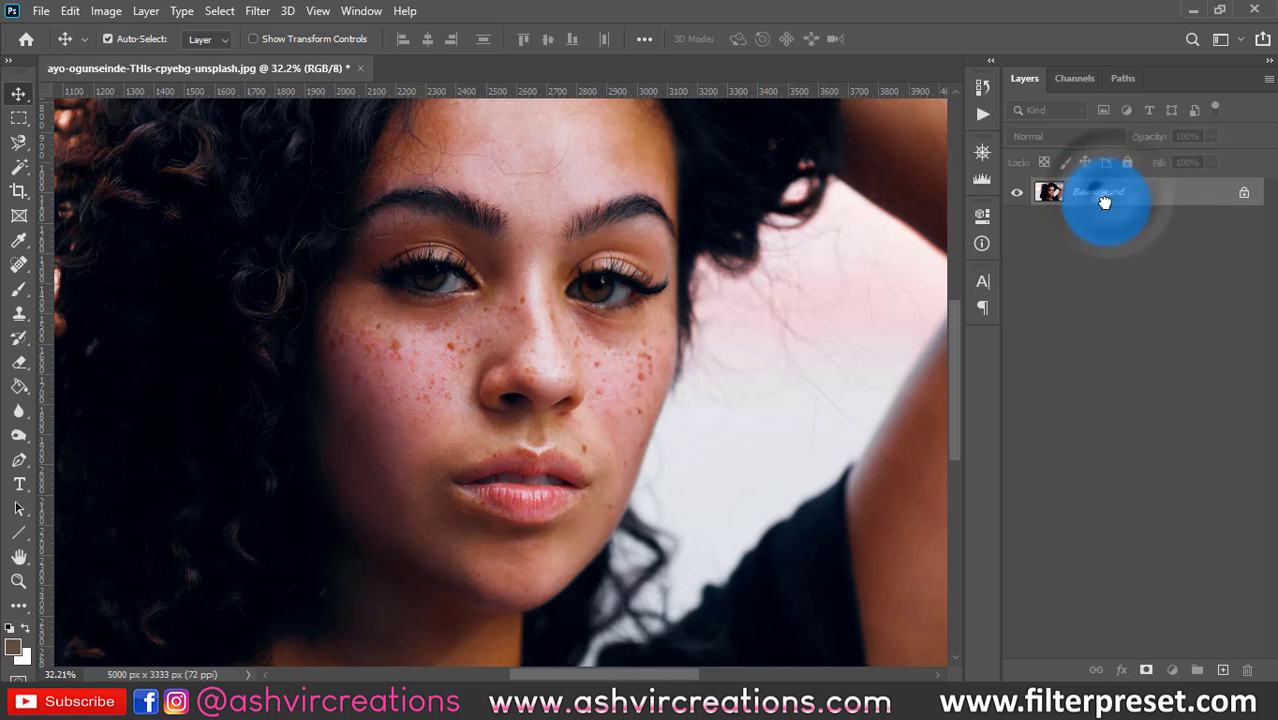
# Step: Duplicate the Background layer and rename the copy "after fixing"
pyautogui.moveTo(1104, 191); pyautogui.dragTo(1226, 675)
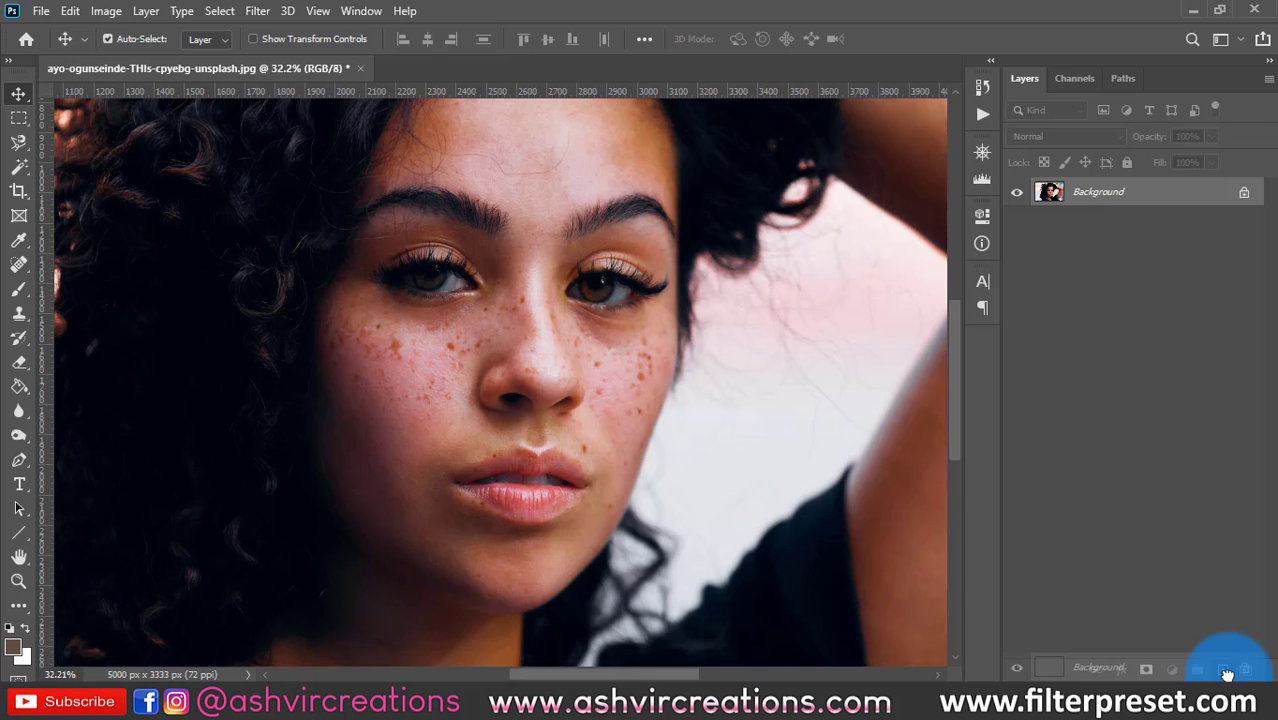
pyautogui.moveTo(1226, 675); pyautogui.dragTo(1226, 675)
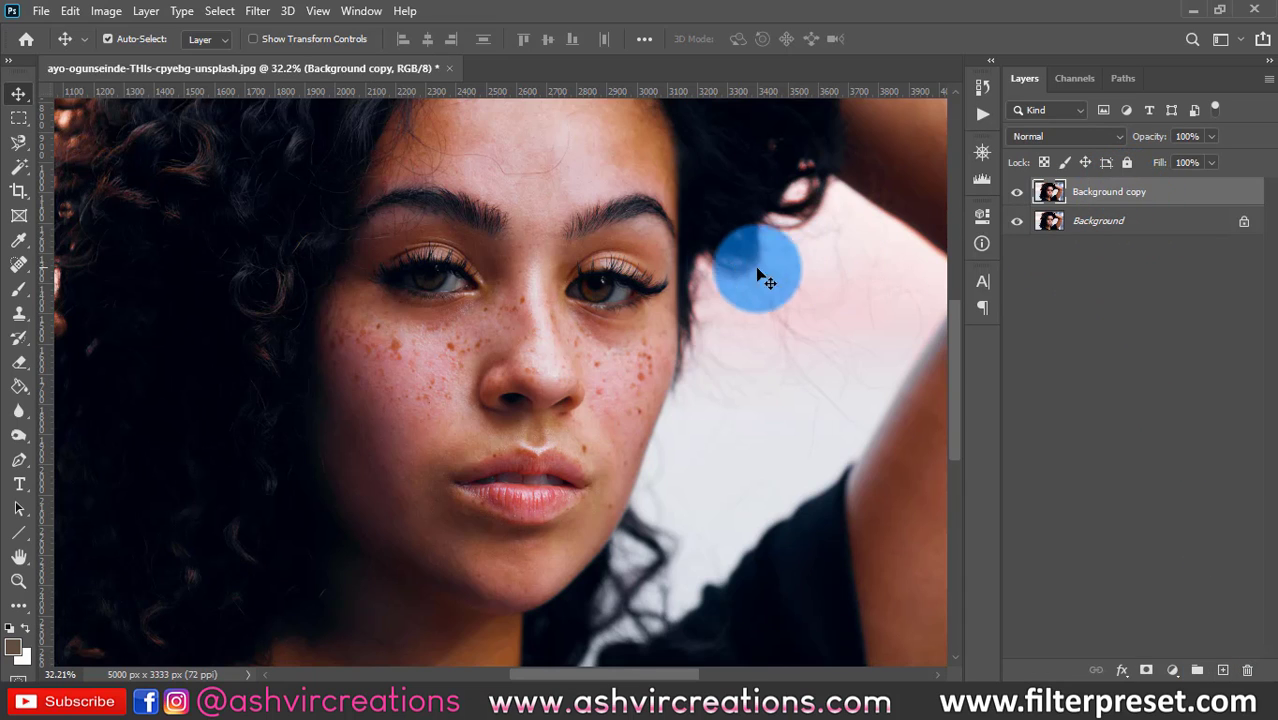
pyautogui.scroll(-1, 733, 270)
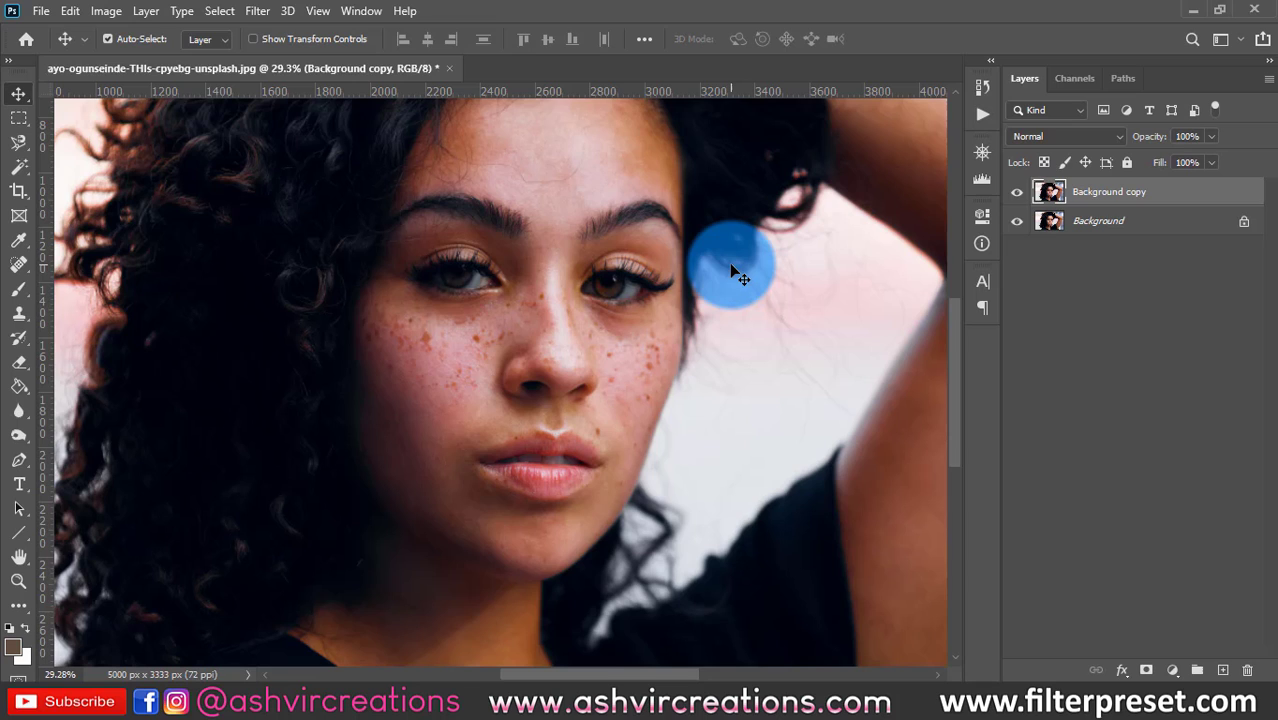
pyautogui.doubleClick(1094, 193)
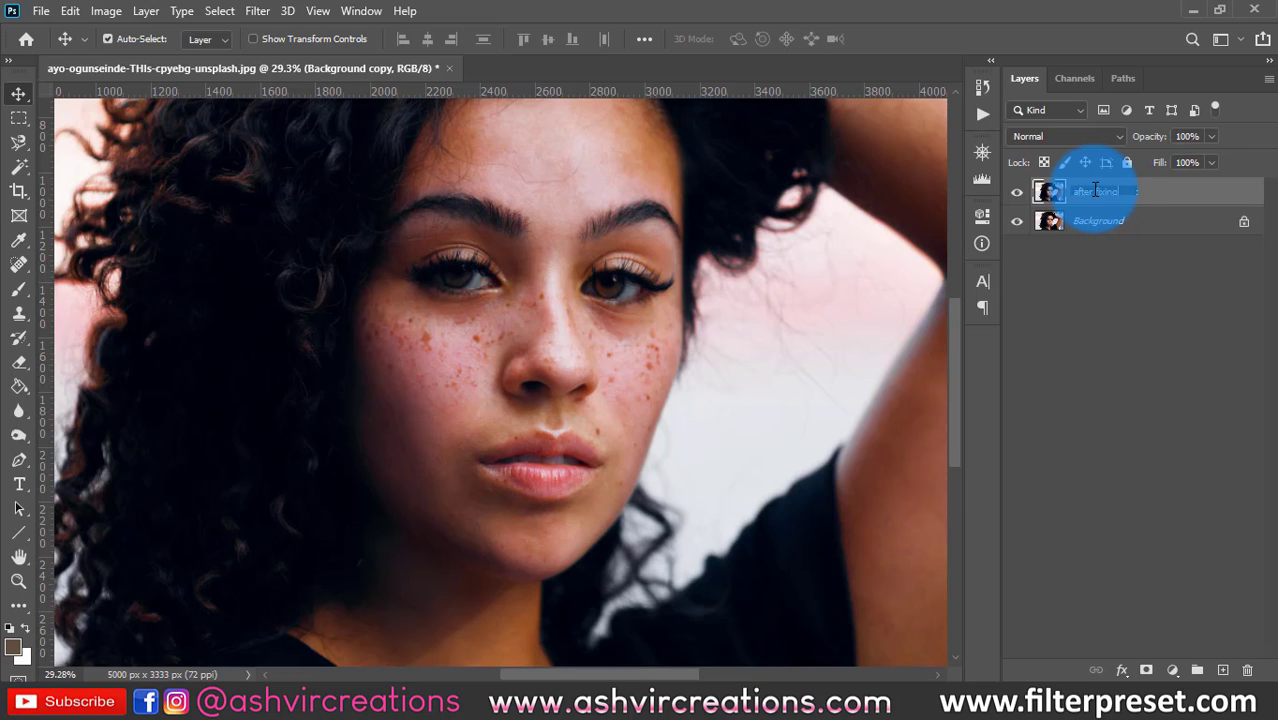
pyautogui.press('Return')
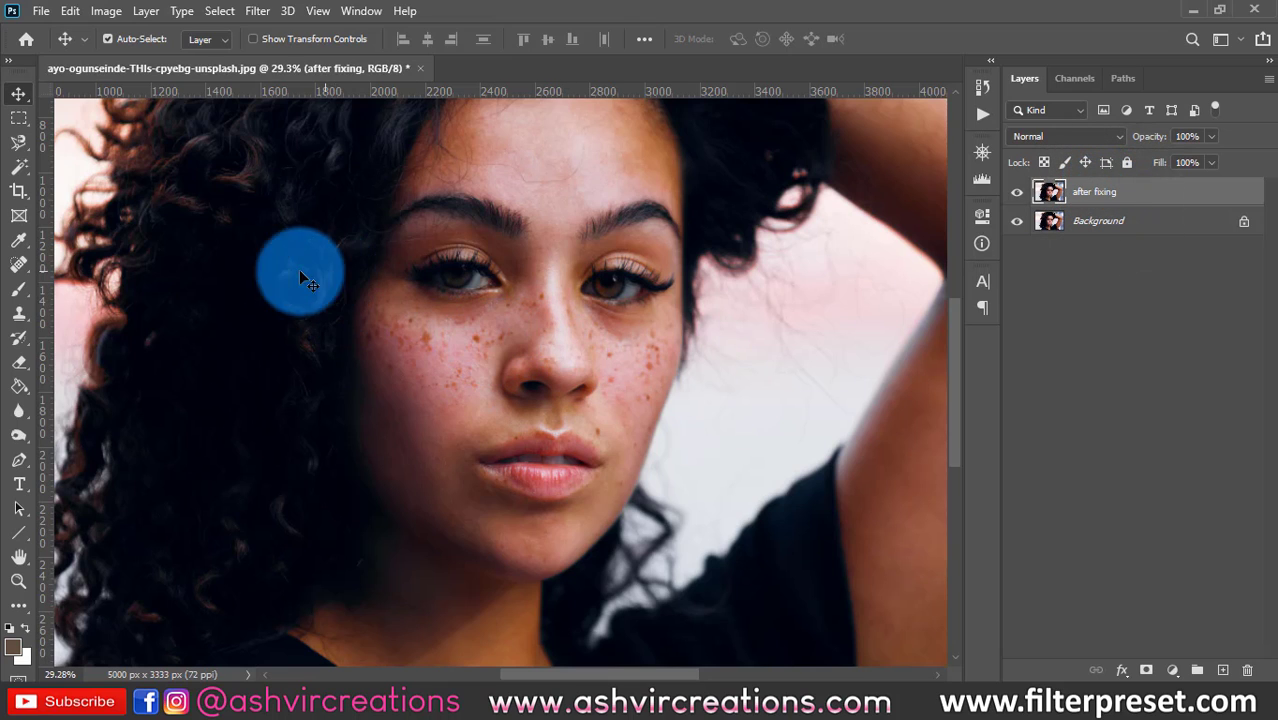
# Step: Activate the Spot Healing Brush and set its brush size to 34 px
pyautogui.click(19, 265)
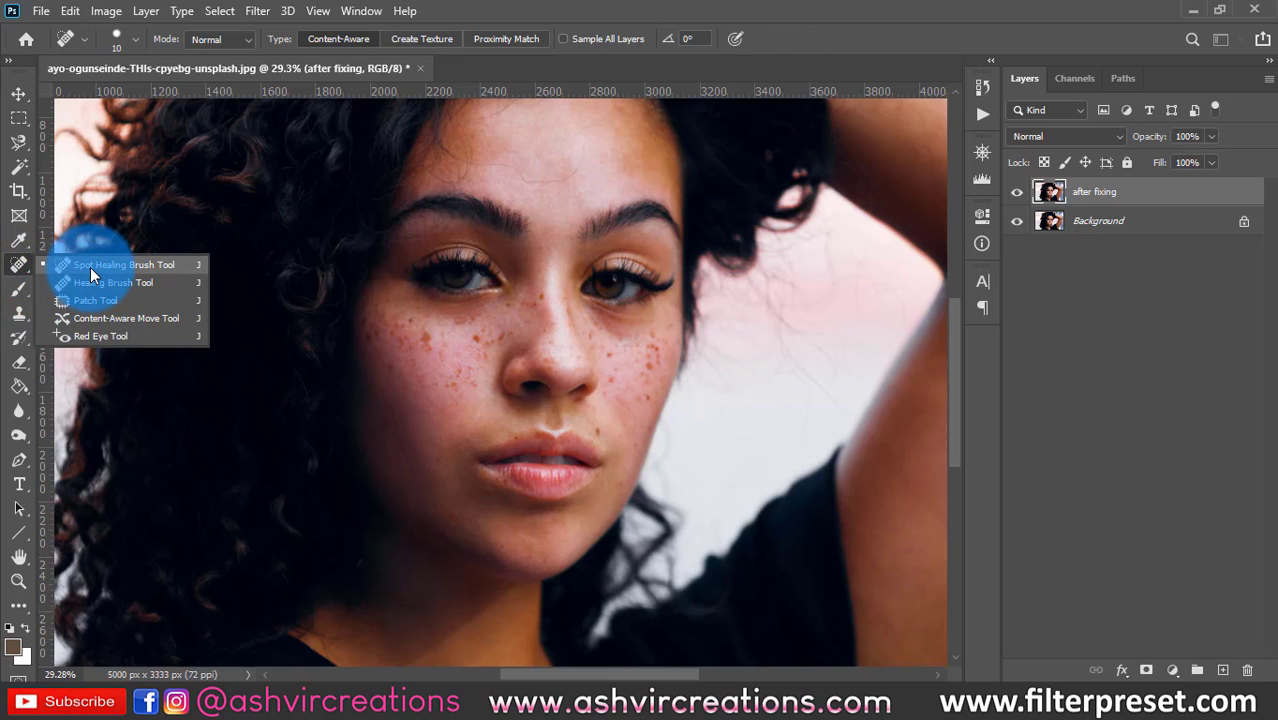
pyautogui.click(90, 267)
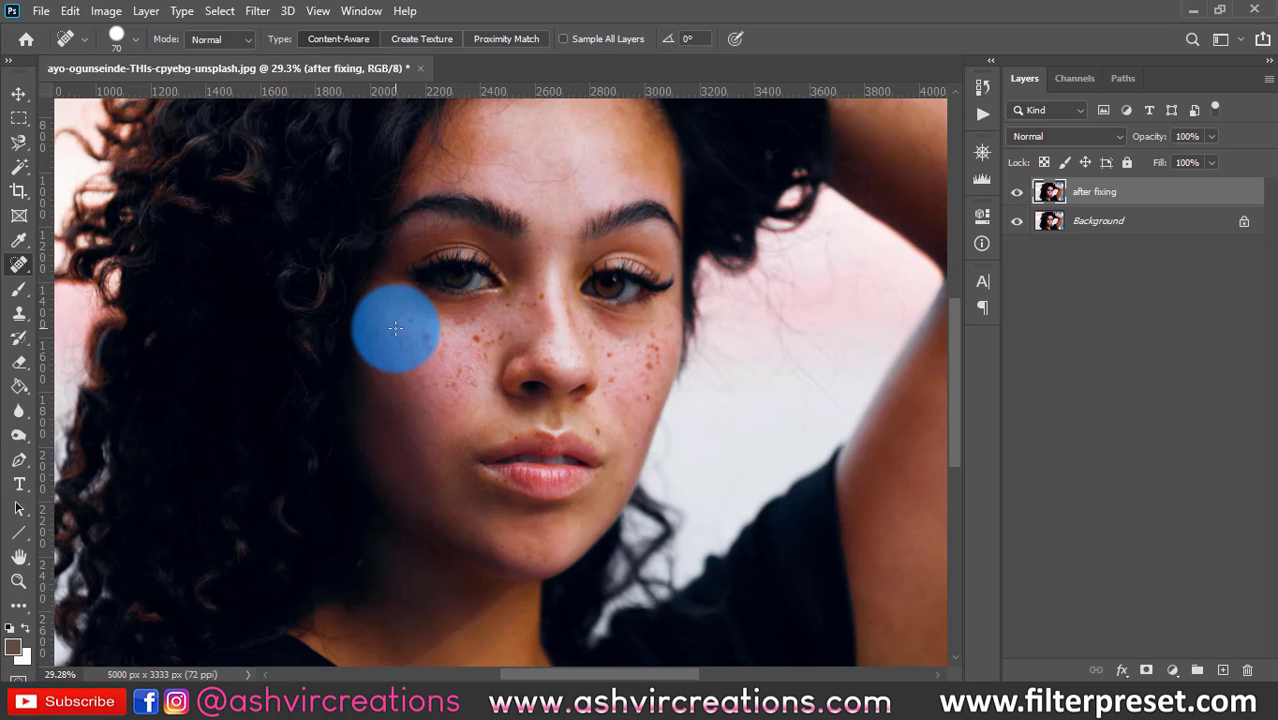
pyautogui.rightClick(395, 328)
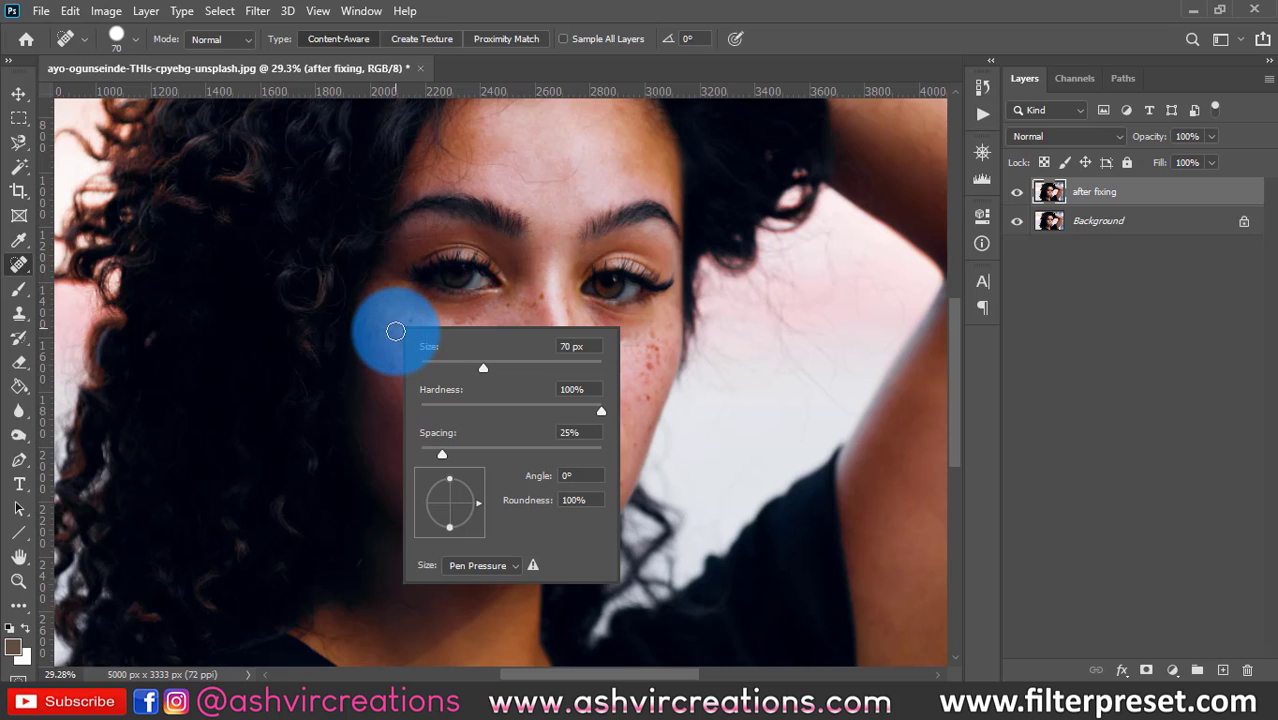
pyautogui.moveTo(483, 368)
pyautogui.mouseDown()
pyautogui.moveTo(505, 368)
pyautogui.moveTo(450, 368)
pyautogui.mouseUp()
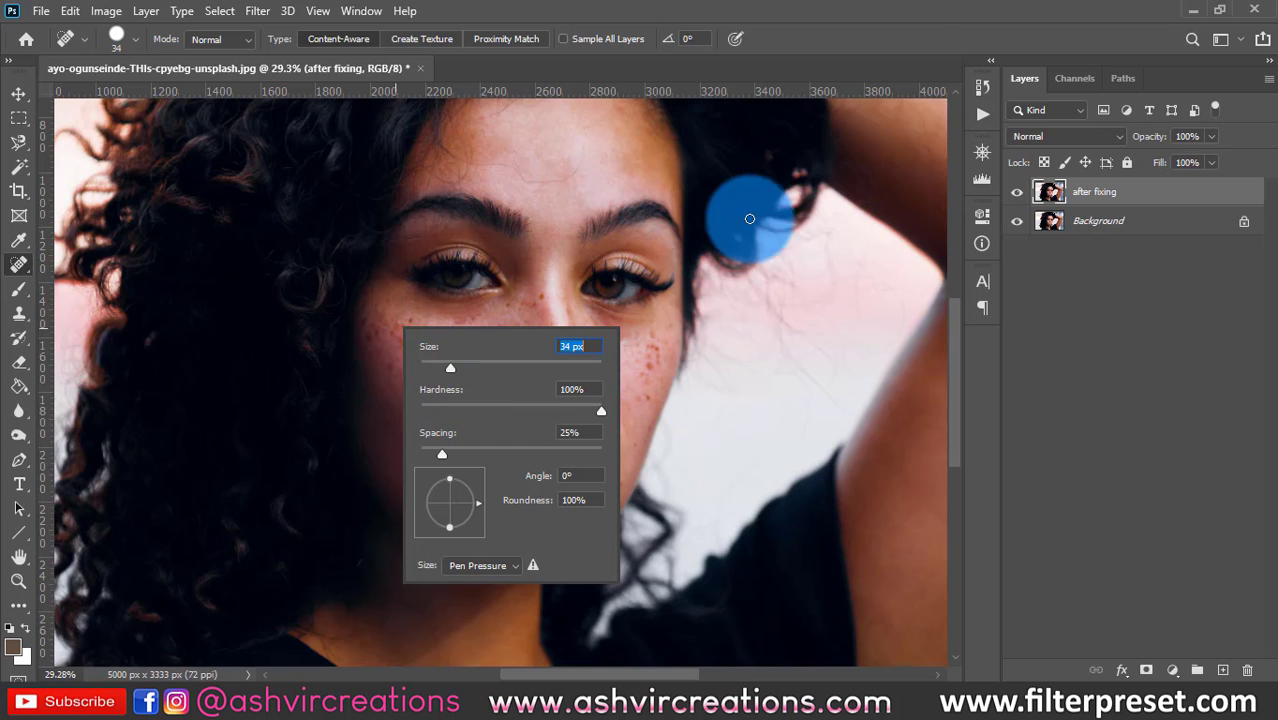
pyautogui.click(905, 18)
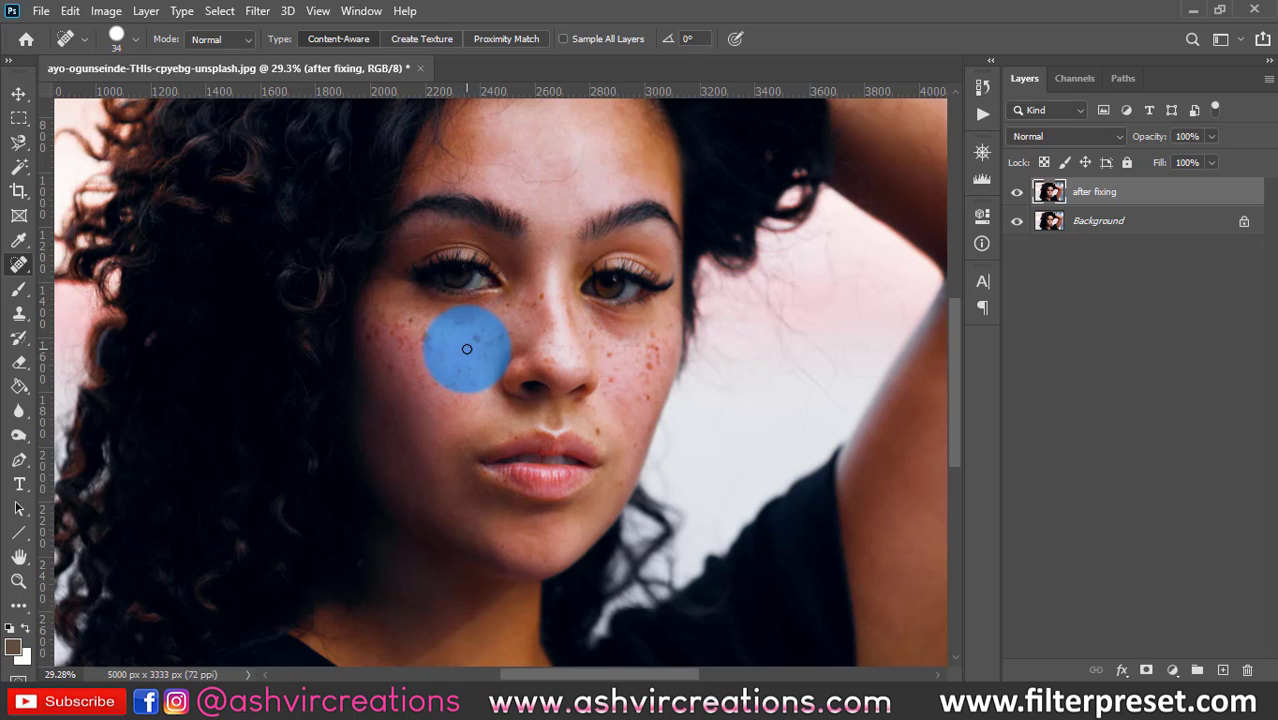
# Step: Enlarge the healing brush to 80 px and spot-heal the middle of the cheek on the image's left side
pyautogui.moveTo(456, 353); pyautogui.dragTo(441, 339)
pyautogui.scroll(4, 441, 339)
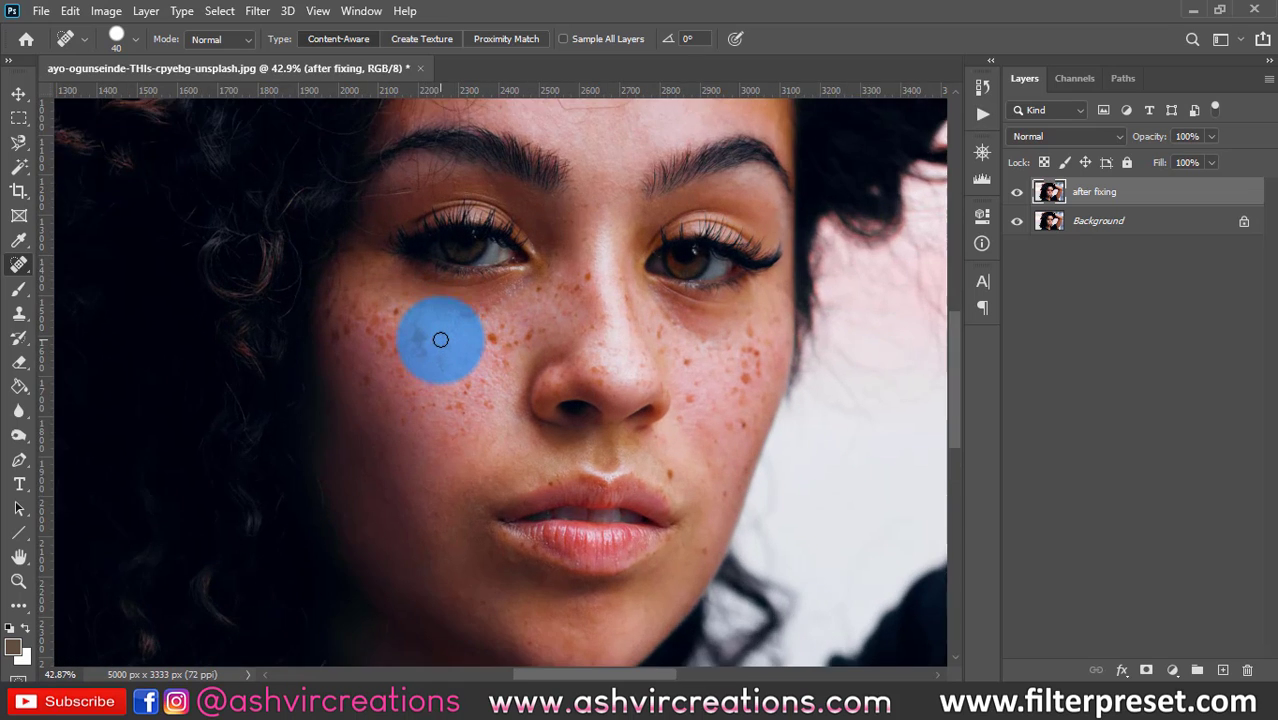
pyautogui.scroll(1, 442, 346)
pyautogui.scroll(-2, 442, 346)
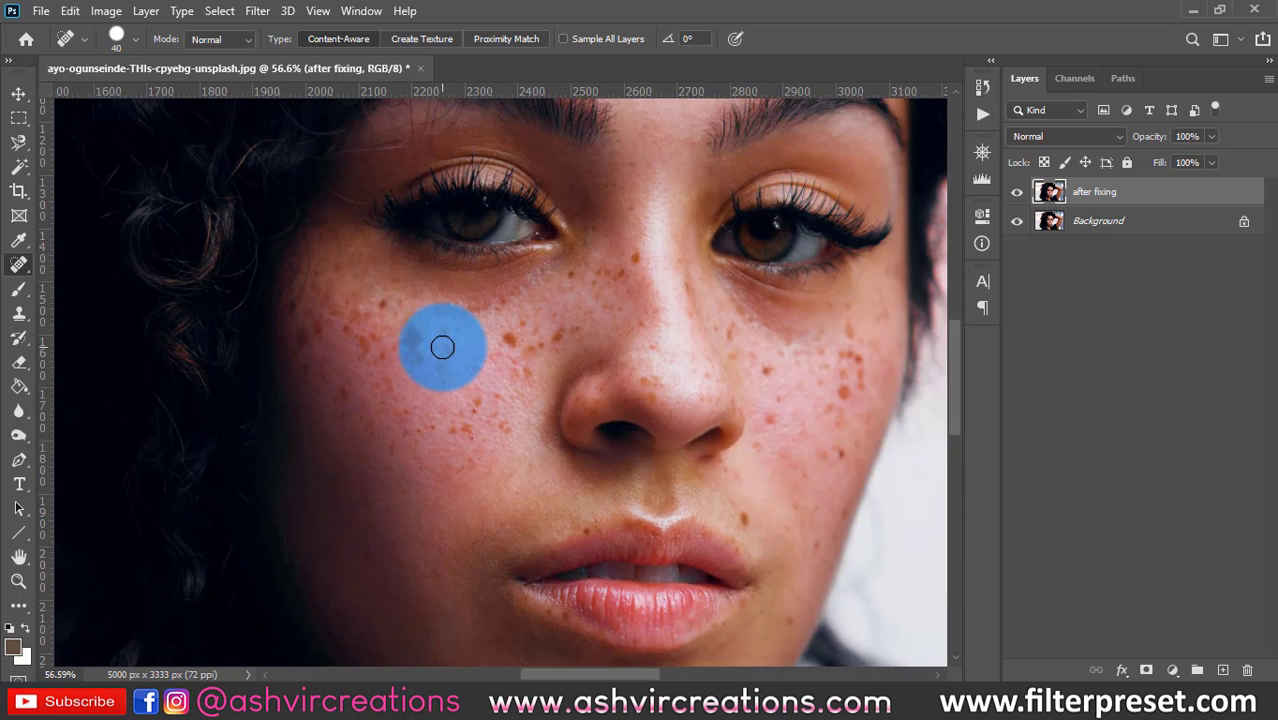
pyautogui.scroll(-2, 442, 347)
pyautogui.press(']')
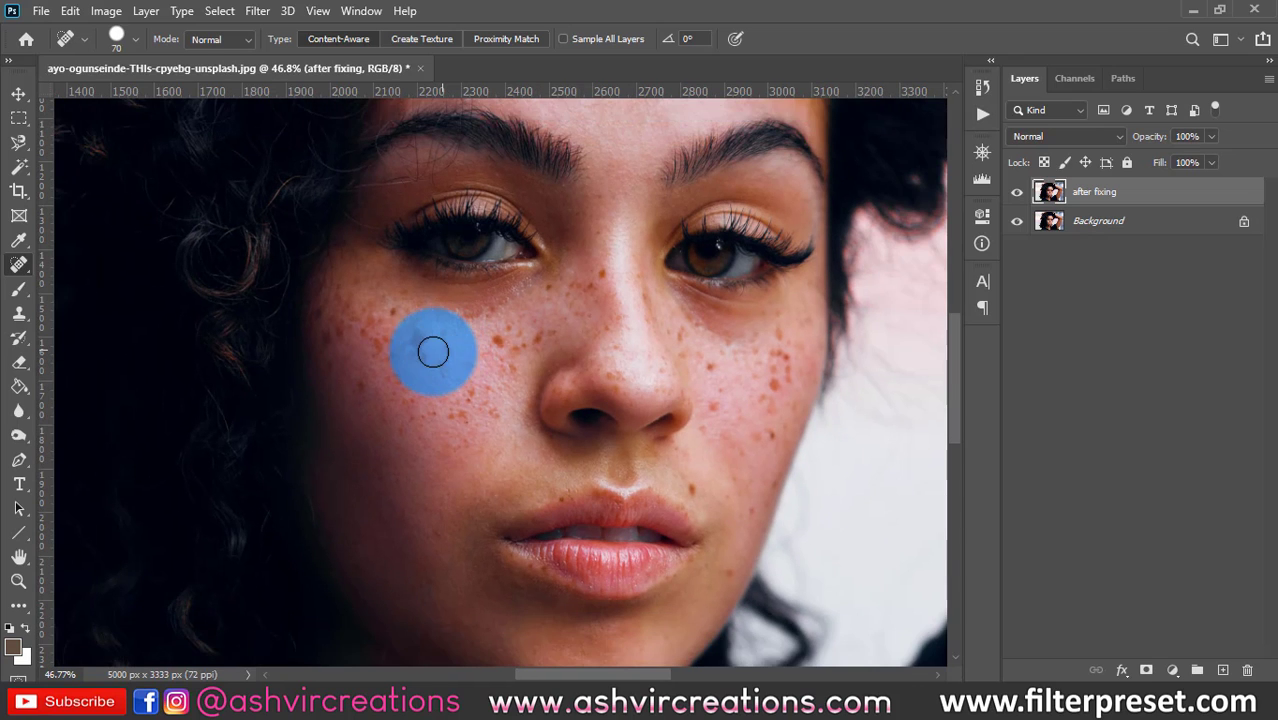
pyautogui.scroll(2, 424, 349)
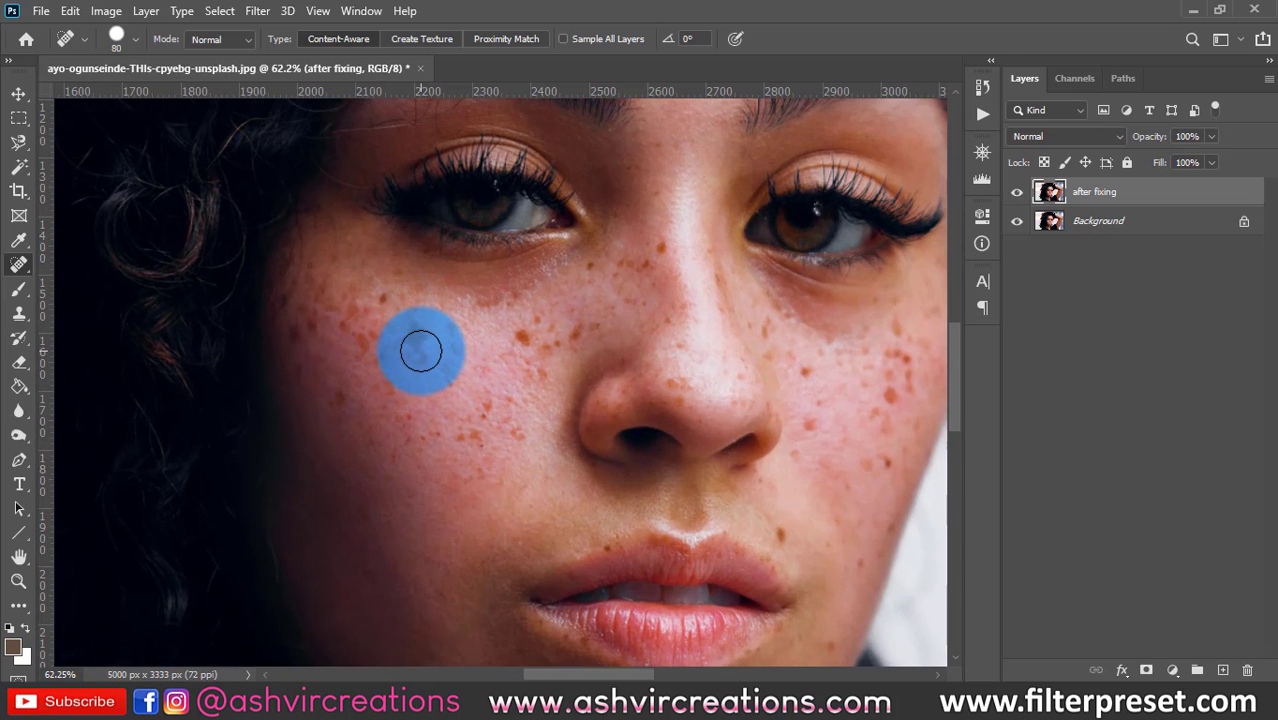
pyautogui.click(421, 357)
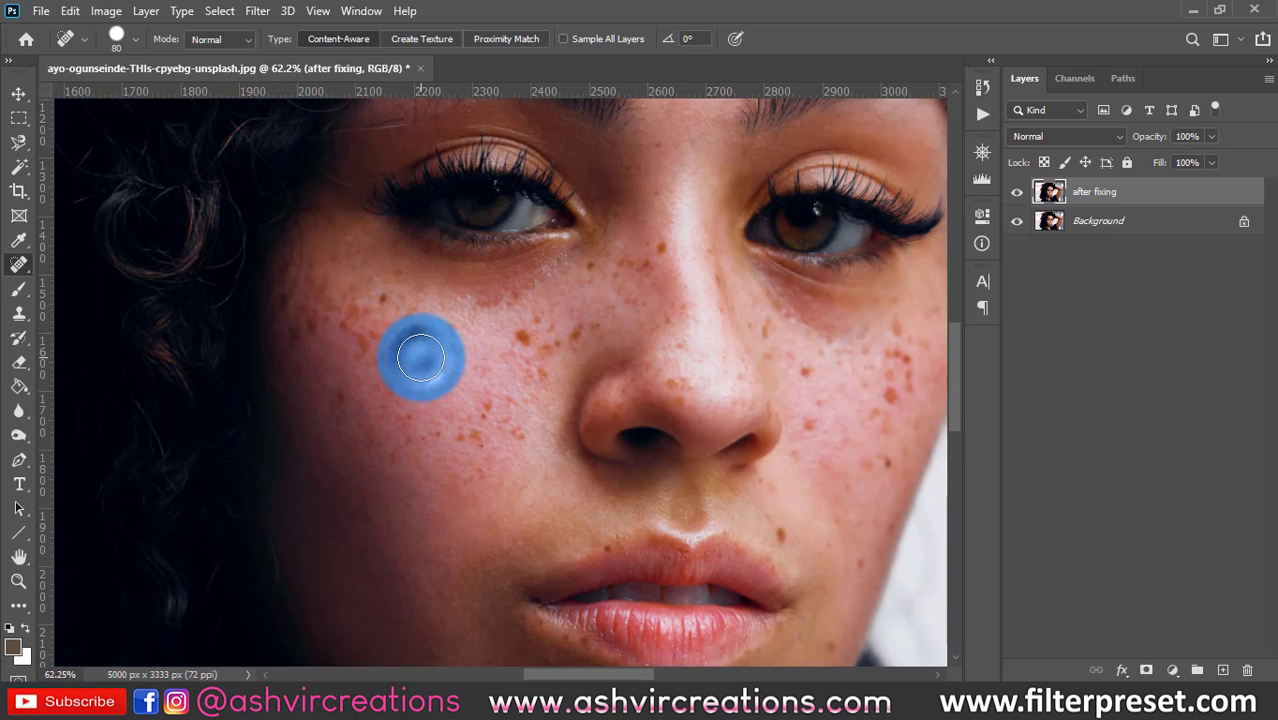
pyautogui.click(416, 340)
pyautogui.press('[')
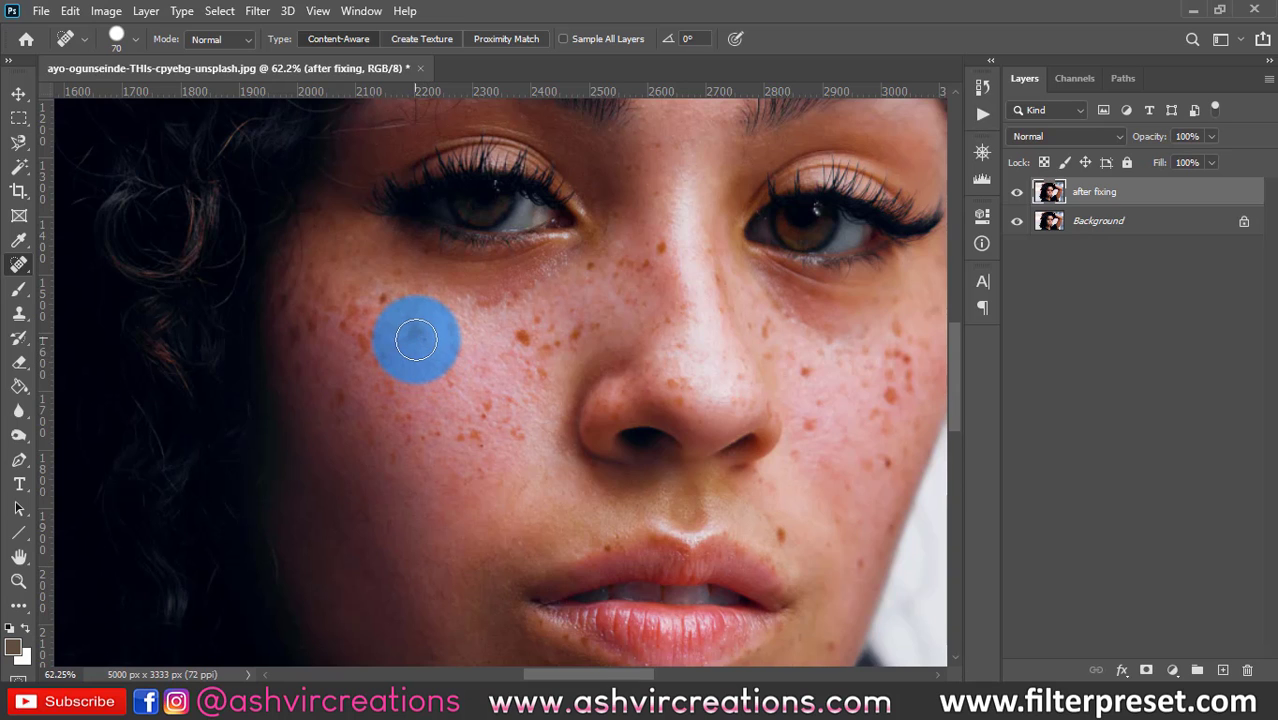
# Step: Heal the freckles on the upper bridge of the nose with a 45 px brush
pyautogui.click(655, 237)
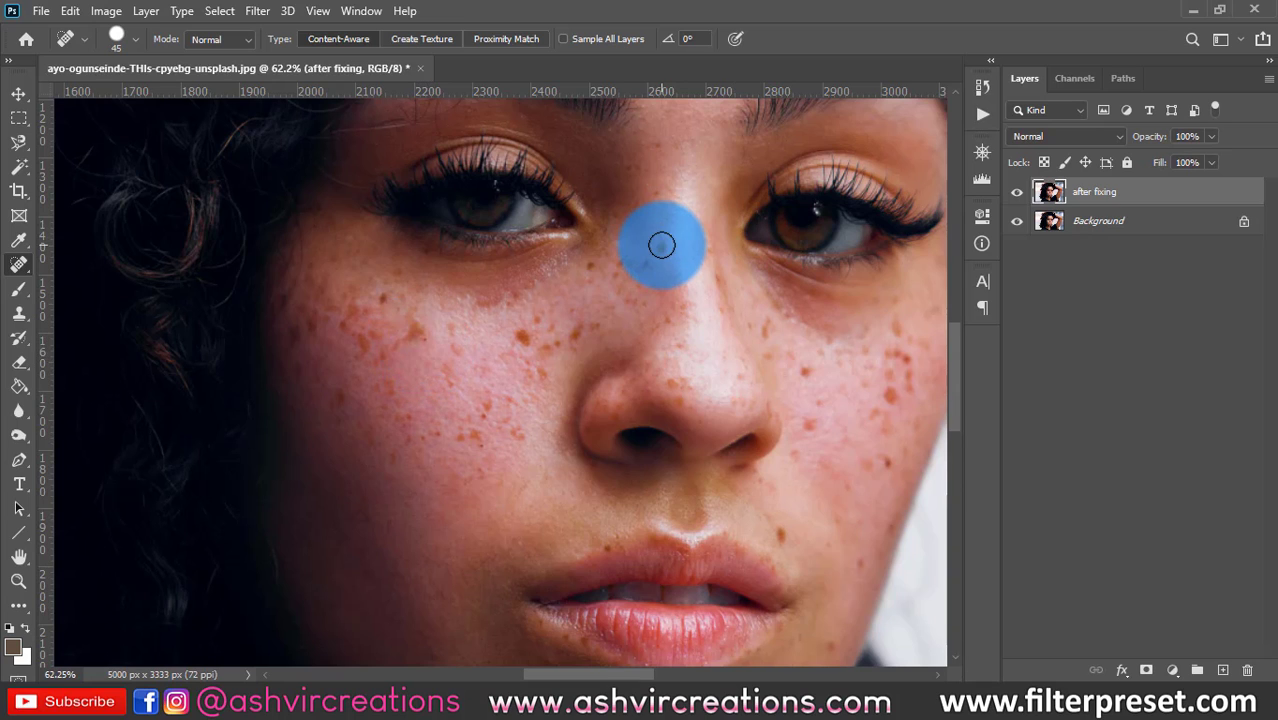
pyautogui.click(661, 247)
pyautogui.click(642, 262)
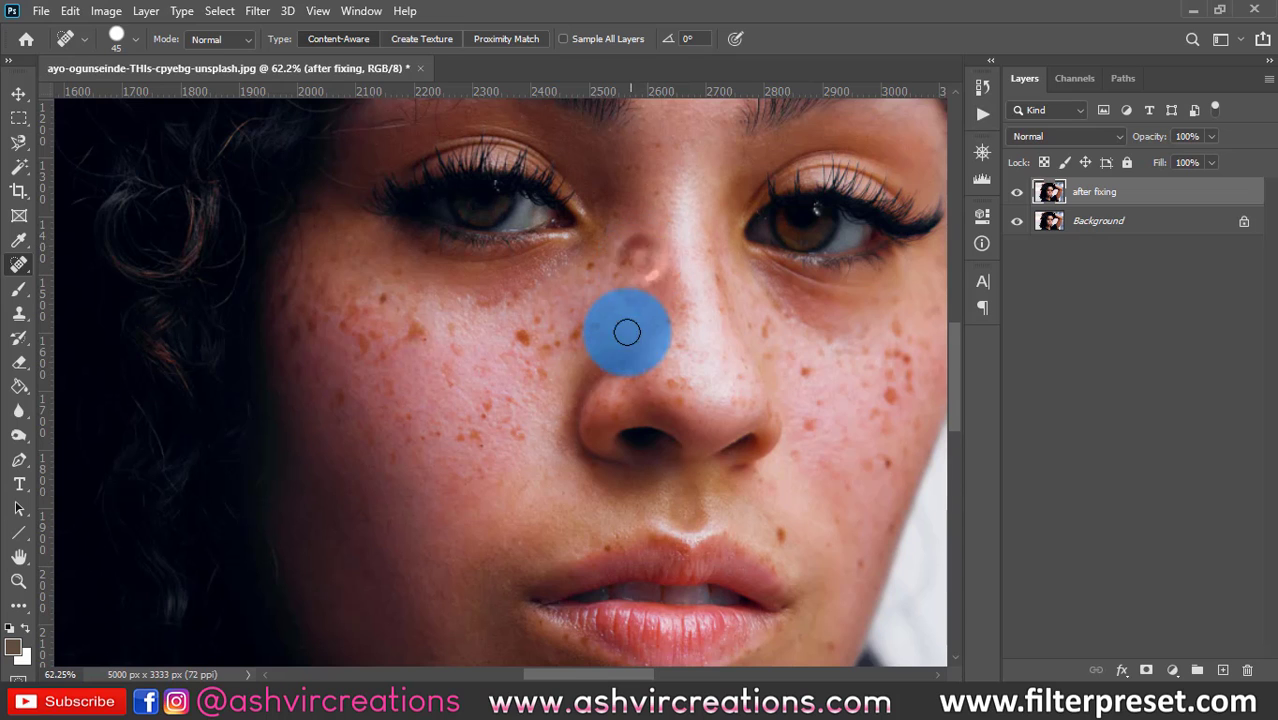
pyautogui.click(621, 266)
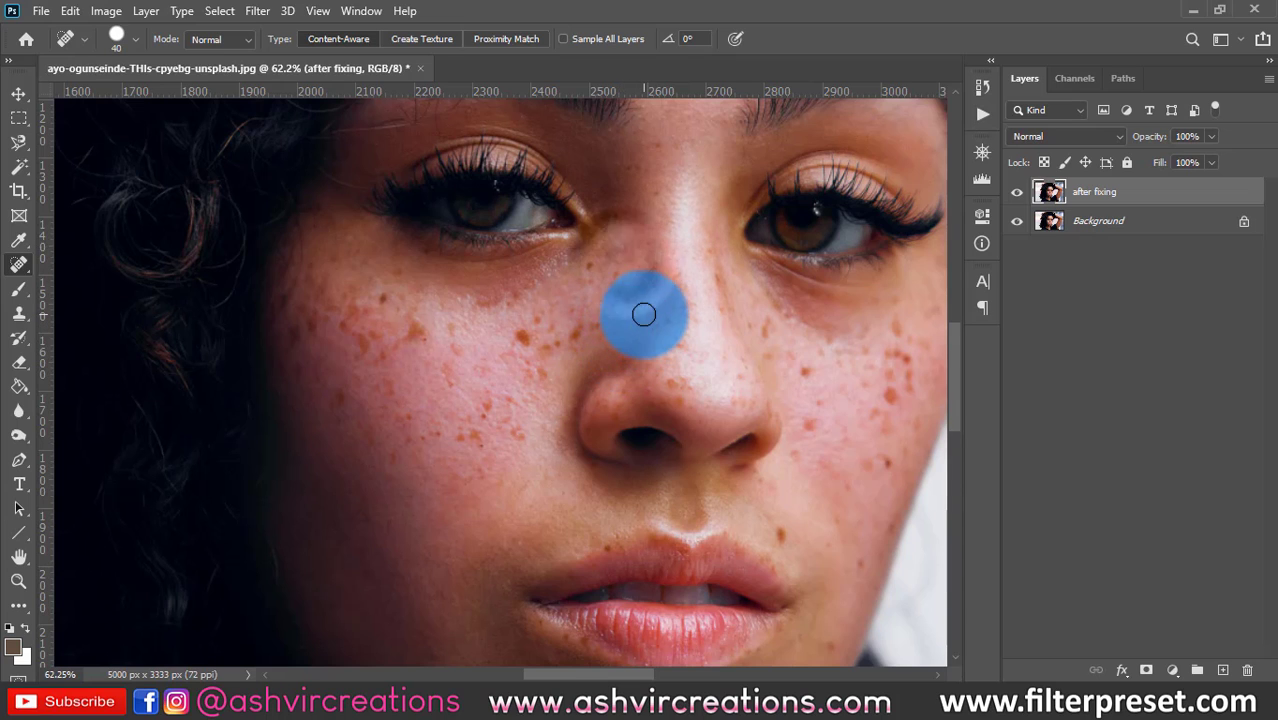
# Step: Reduce the brush to 30 px and heal the freckles beside the nose, across the image's left cheek and between the eyebrows
pyautogui.press('[')
pyautogui.press('[')
pyautogui.press('[')
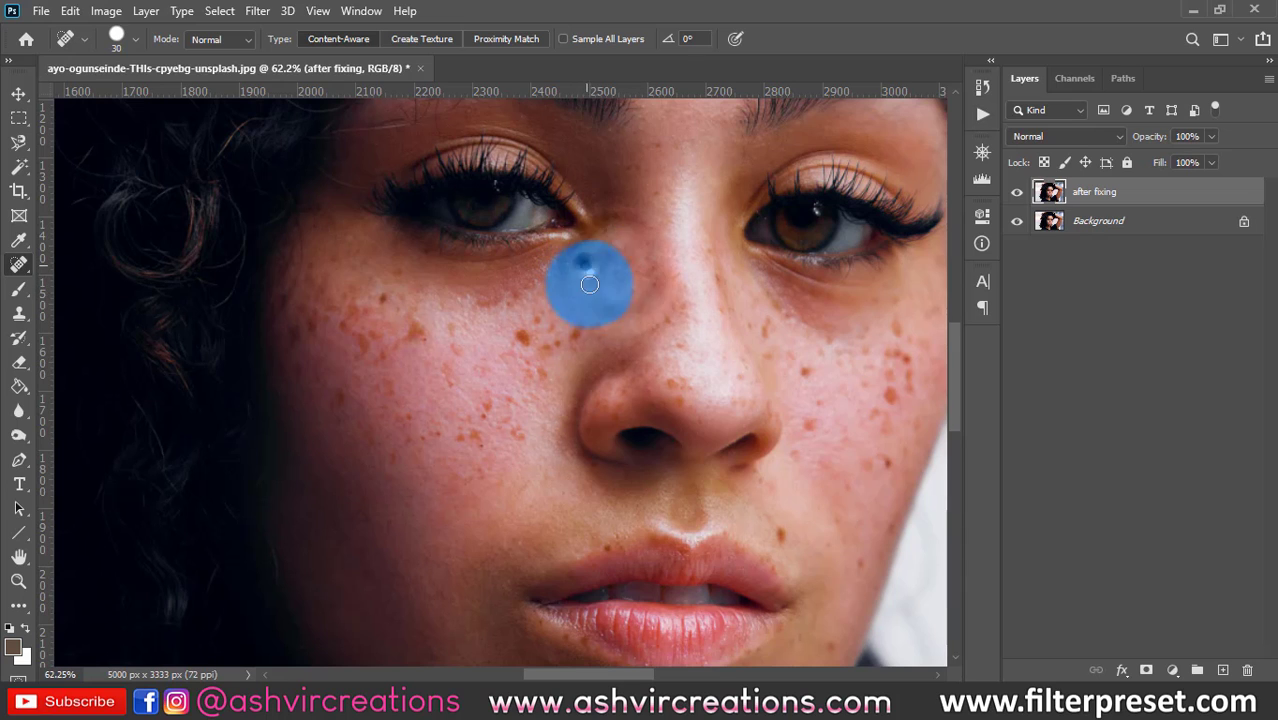
pyautogui.moveTo(602, 326)
pyautogui.mouseDown()
pyautogui.moveTo(562, 337)
pyautogui.moveTo(576, 328)
pyautogui.moveTo(573, 343)
pyautogui.moveTo(533, 325)
pyautogui.moveTo(545, 318)
pyautogui.moveTo(520, 342)
pyautogui.moveTo(523, 332)
pyautogui.moveTo(548, 315)
pyautogui.moveTo(543, 391)
pyautogui.moveTo(542, 370)
pyautogui.moveTo(520, 435)
pyautogui.moveTo(510, 402)
pyautogui.moveTo(508, 418)
pyautogui.moveTo(483, 414)
pyautogui.moveTo(483, 448)
pyautogui.moveTo(464, 439)
pyautogui.moveTo(471, 416)
pyautogui.moveTo(427, 440)
pyautogui.moveTo(444, 441)
pyautogui.moveTo(389, 457)
pyautogui.moveTo(412, 437)
pyautogui.moveTo(406, 415)
pyautogui.moveTo(432, 338)
pyautogui.moveTo(356, 349)
pyautogui.moveTo(365, 343)
pyautogui.moveTo(343, 321)
pyautogui.moveTo(381, 312)
pyautogui.moveTo(398, 272)
pyautogui.moveTo(430, 263)
pyautogui.moveTo(420, 253)
pyautogui.moveTo(651, 182)
pyautogui.mouseUp()
pyautogui.press(']')
pyautogui.click(653, 148)
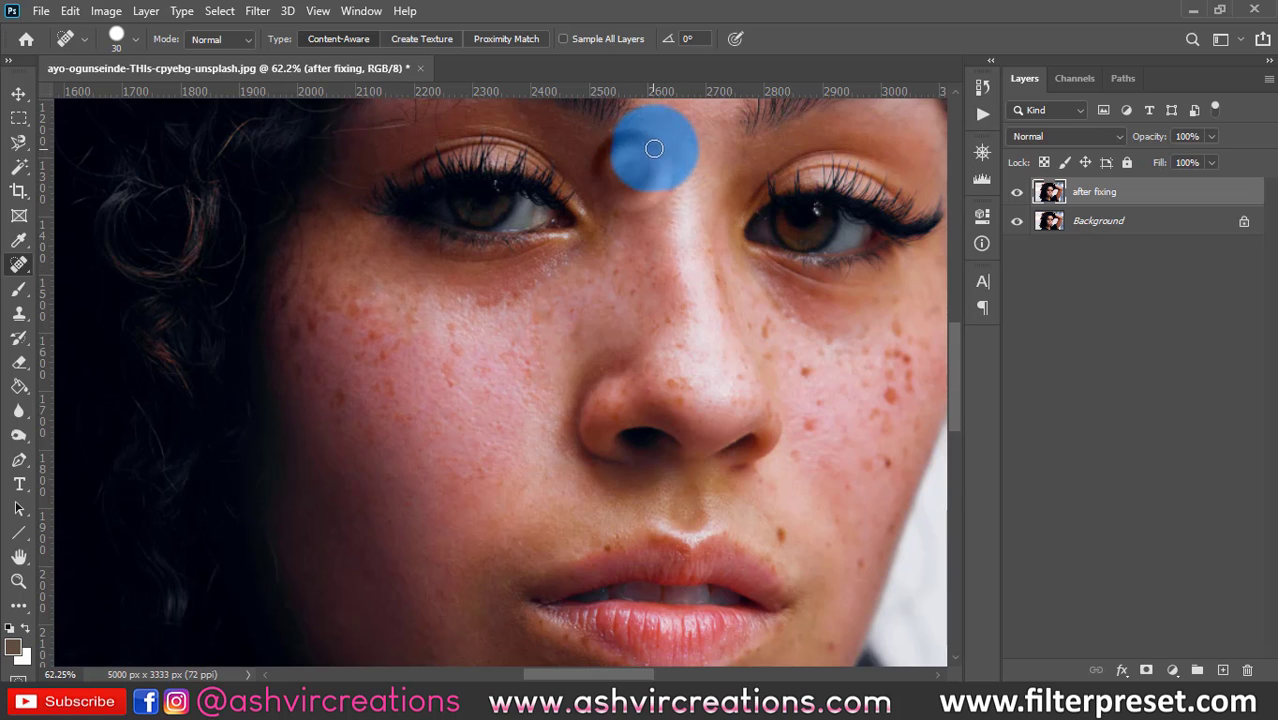
# Step: Set the brush to 35 px and heal the freckles on the image's right cheek close to the nose
pyautogui.press(']')
pyautogui.click(810, 373)
pyautogui.click(765, 331)
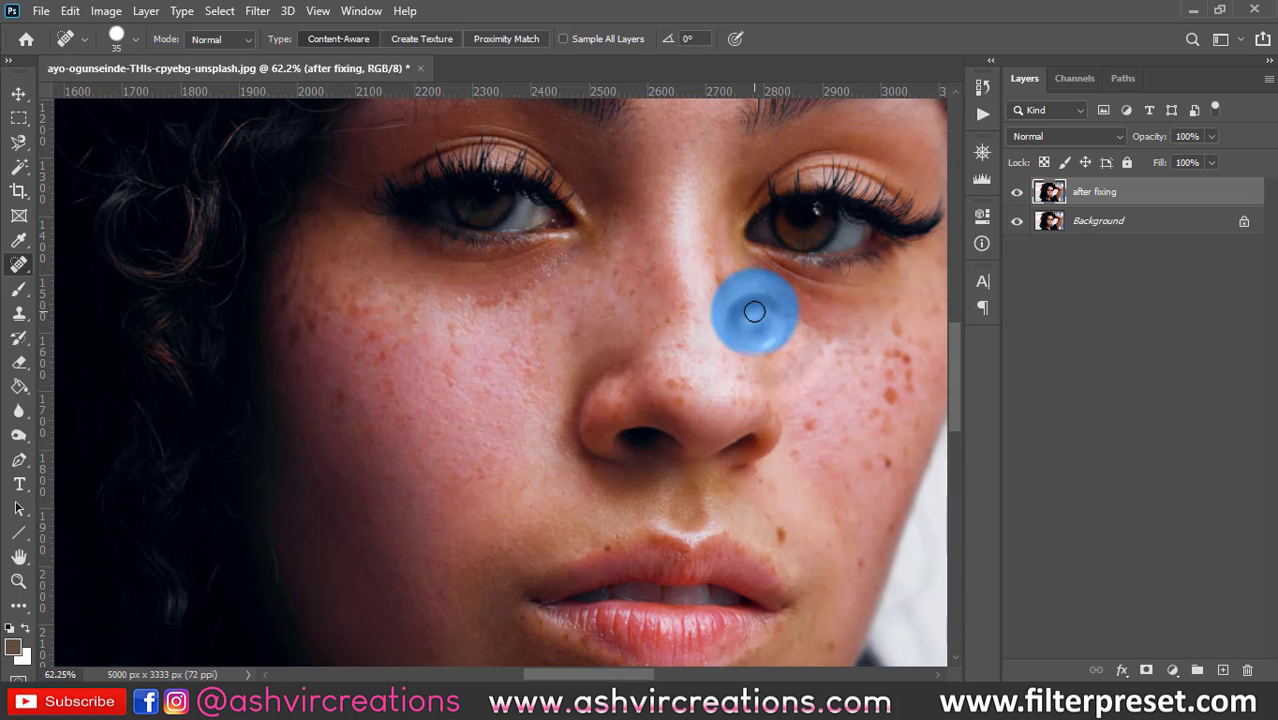
pyautogui.click(767, 322)
pyautogui.click(768, 354)
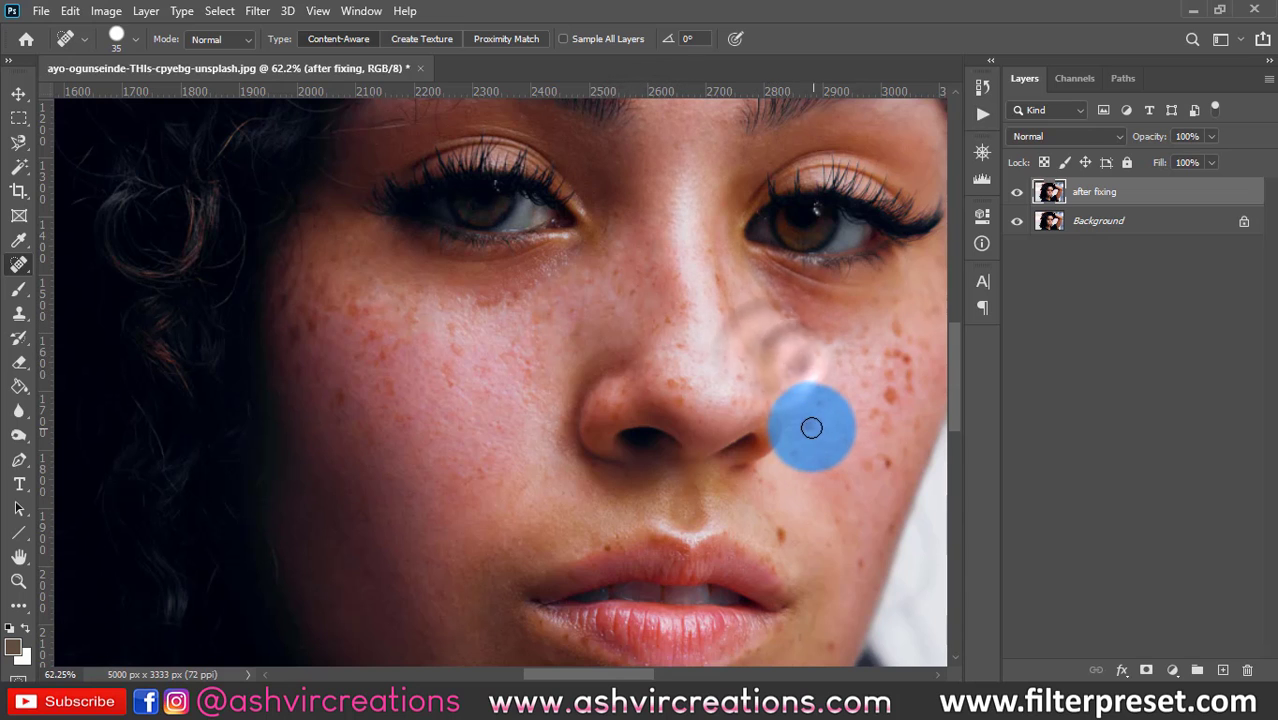
pyautogui.click(805, 420)
# Step: Heal the cluster of freckles on the outer part of the image's right cheek
pyautogui.click(893, 386)
pyautogui.click(887, 394)
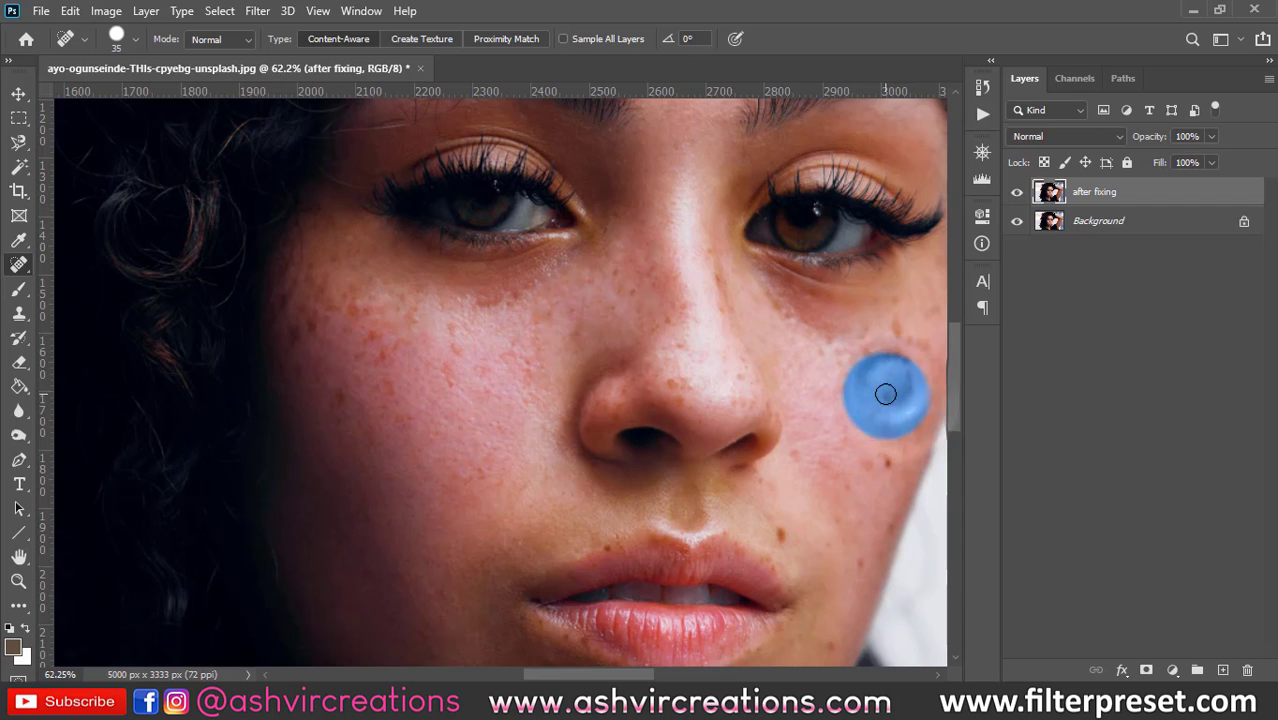
pyautogui.click(890, 366)
pyautogui.click(904, 340)
pyautogui.click(897, 326)
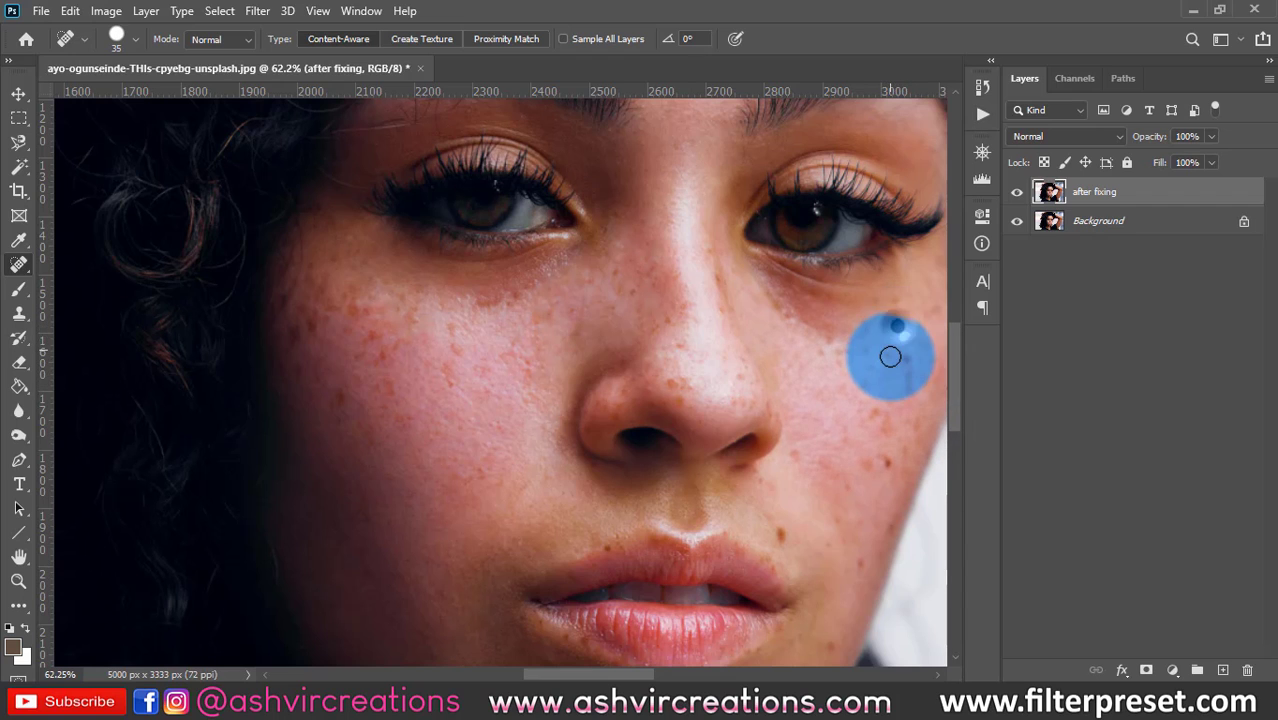
pyautogui.click(906, 378)
pyautogui.click(879, 414)
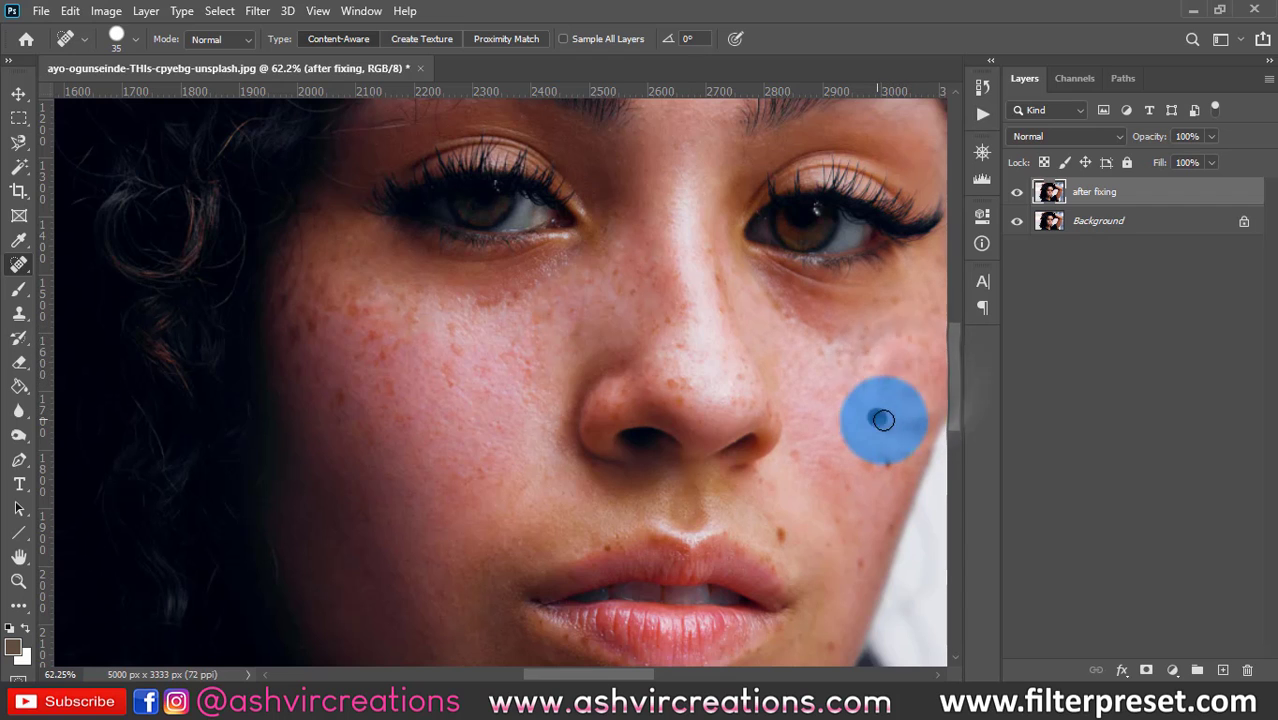
pyautogui.click(887, 460)
# Step: Heal the spots above the lip corner, near the jawline and on the tip of the nose
pyautogui.click(783, 533)
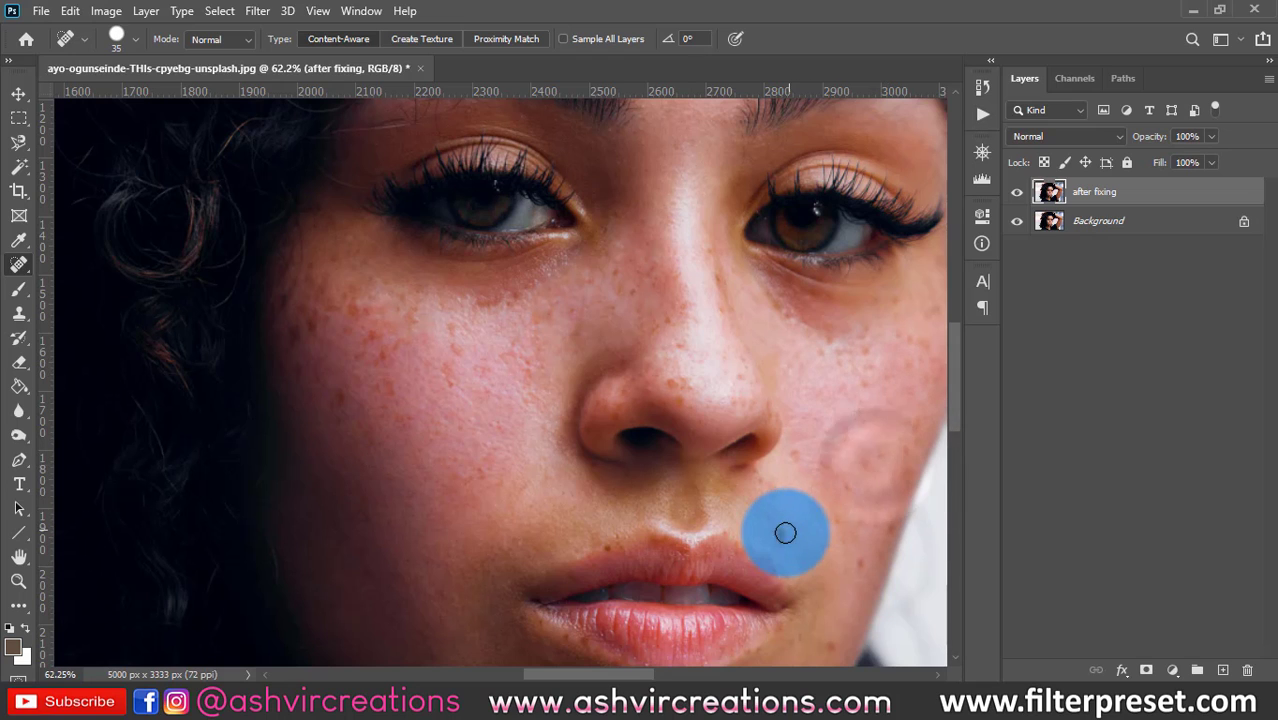
pyautogui.click(860, 565)
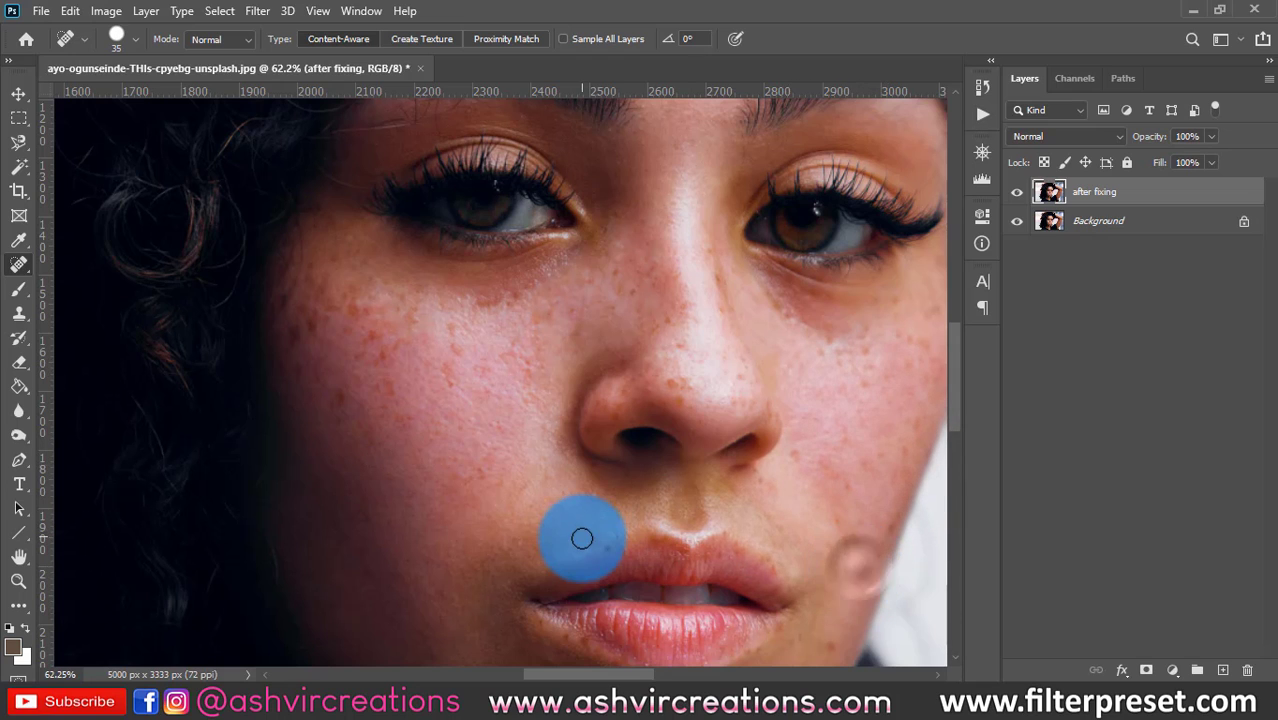
pyautogui.click(668, 375)
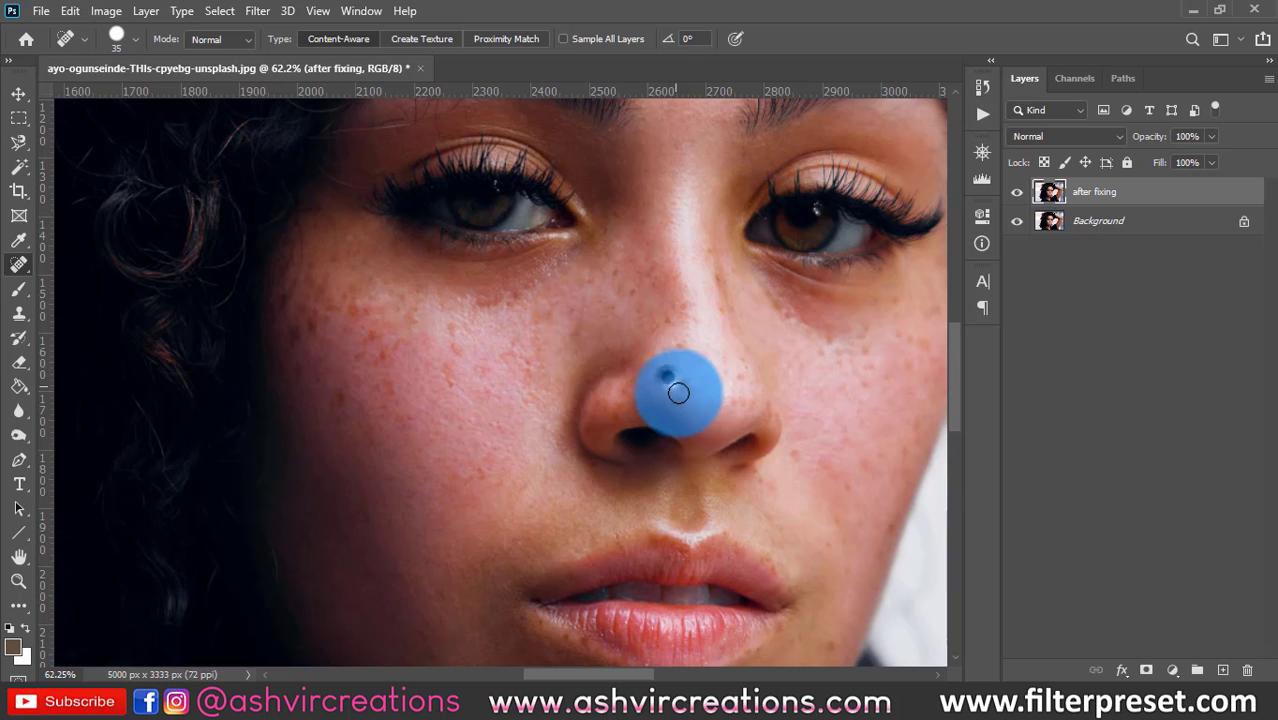
# Step: Heal the spots on the tip and bridge of the nose, reducing the brush to 30 px for the bridge
pyautogui.click(660, 315)
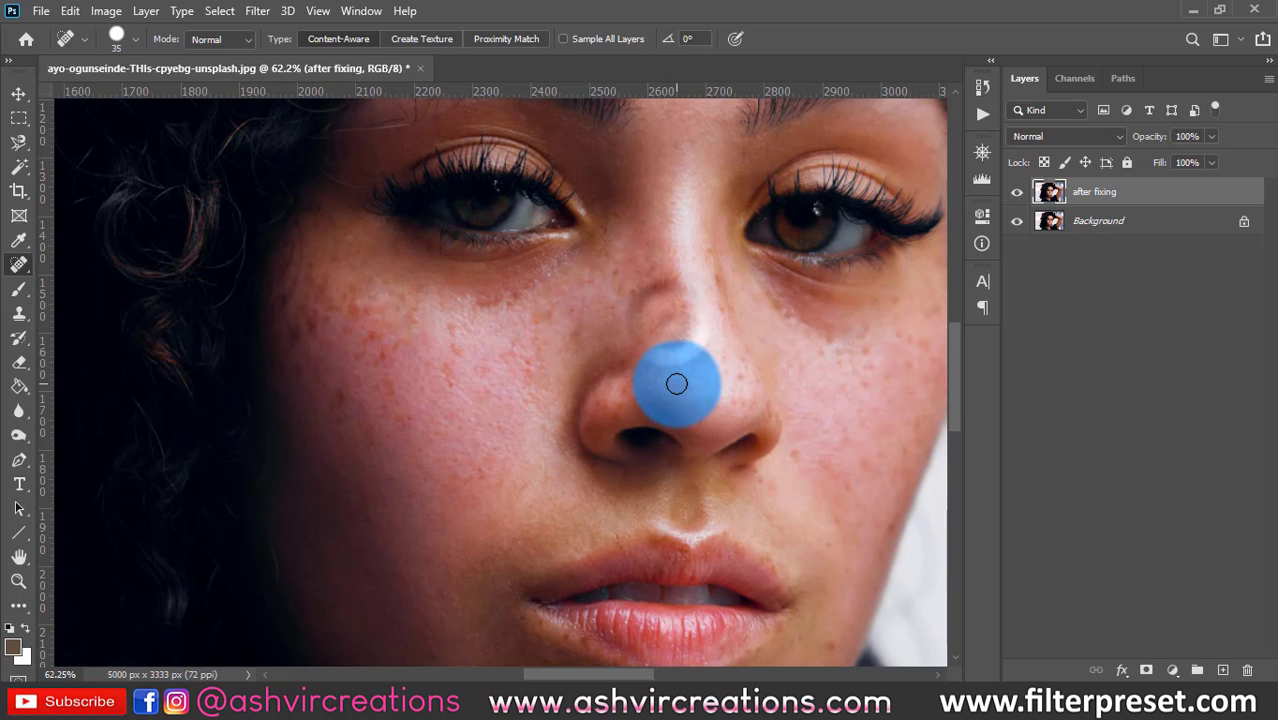
pyautogui.click(680, 382)
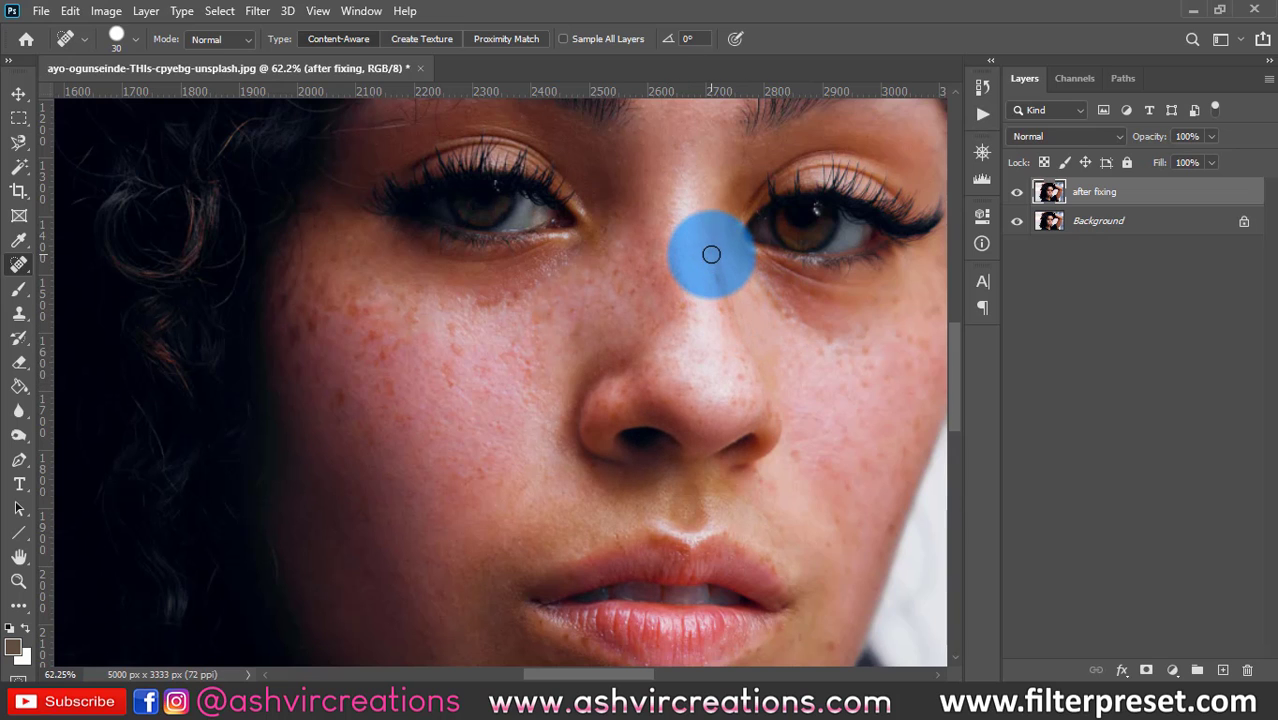
pyautogui.moveTo(711, 254); pyautogui.dragTo(722, 322)
# Step: Enlarge the brush to 45 px and heal the freckles on the outer part of the image's left cheek
pyautogui.press(']')
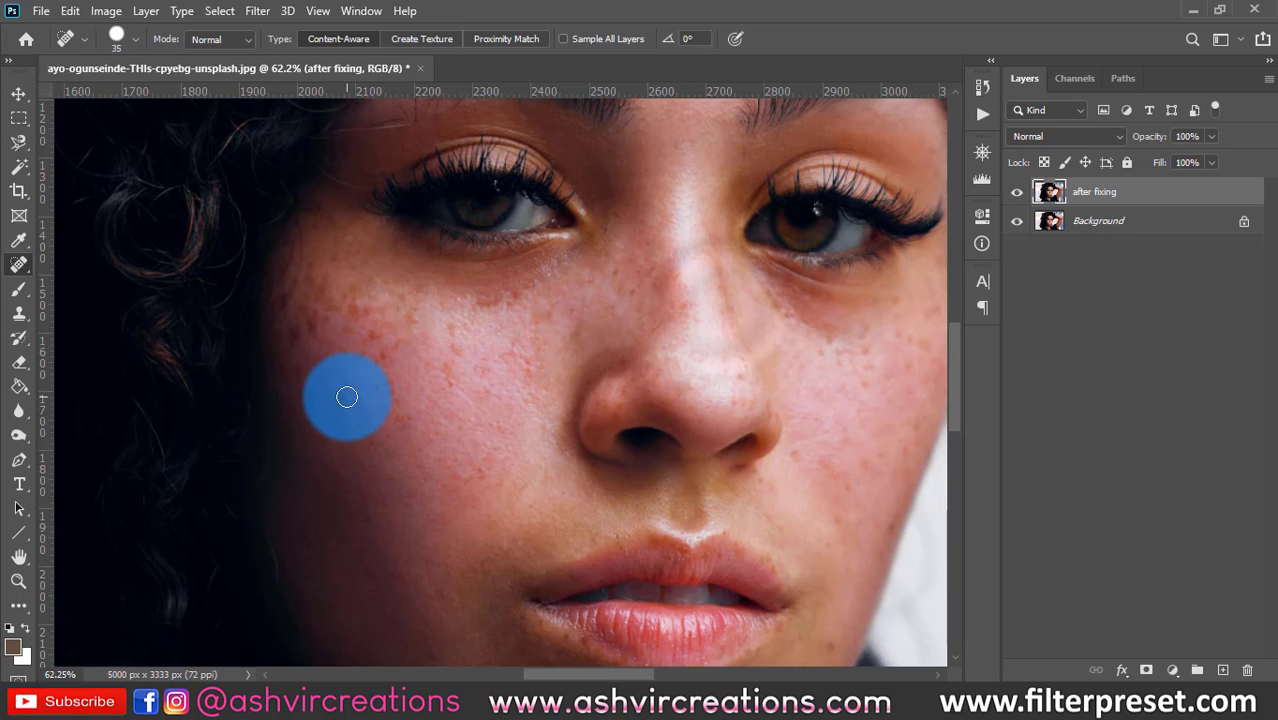
pyautogui.press(']')
pyautogui.click(335, 395)
pyautogui.click(377, 357)
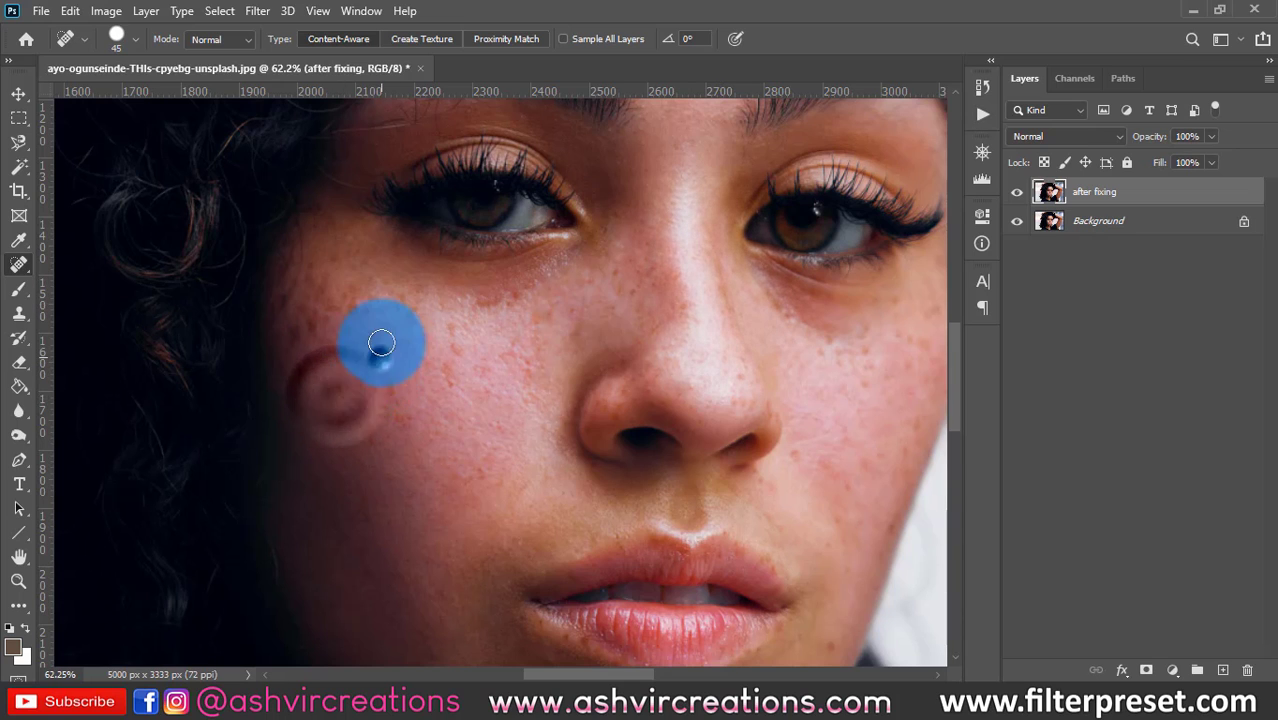
pyautogui.click(363, 326)
pyautogui.click(358, 347)
pyautogui.click(352, 316)
# Step: With the Patch tool, replace the outlined freckled area on the image's outer left cheek with cleaner cheek skin, and clear the selection
pyautogui.rightClick(14, 263)
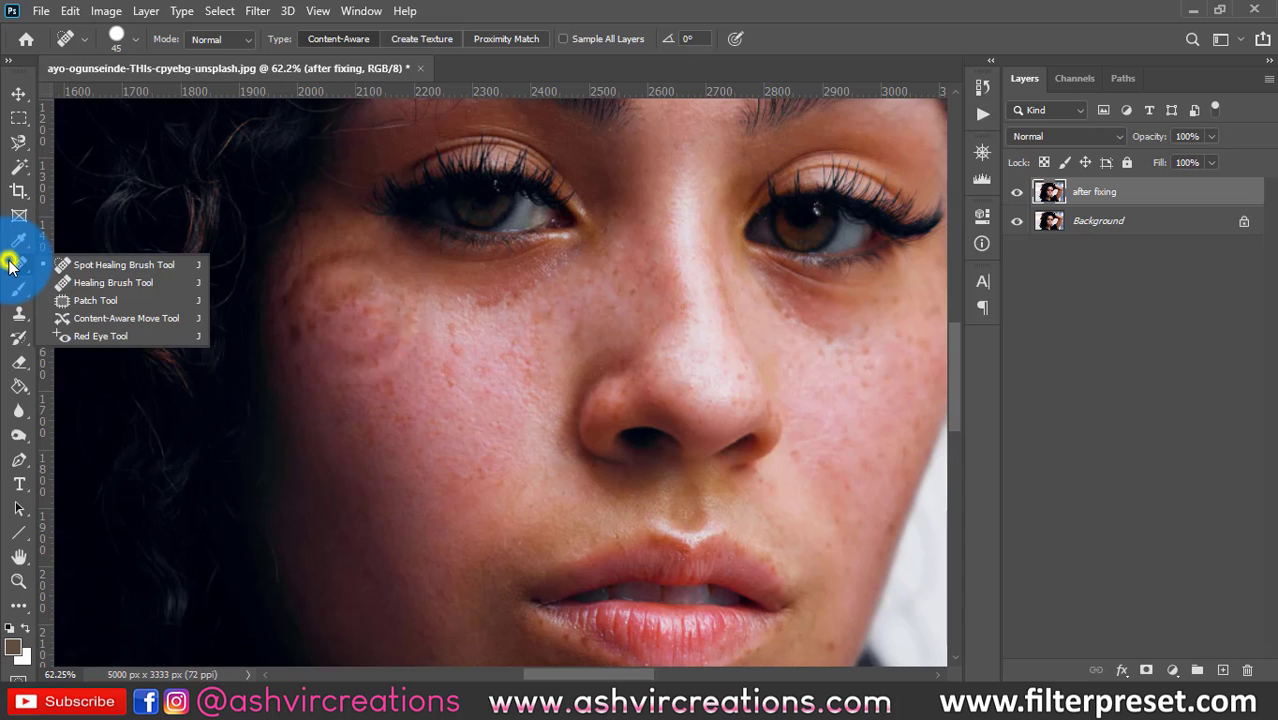
pyautogui.click(88, 300)
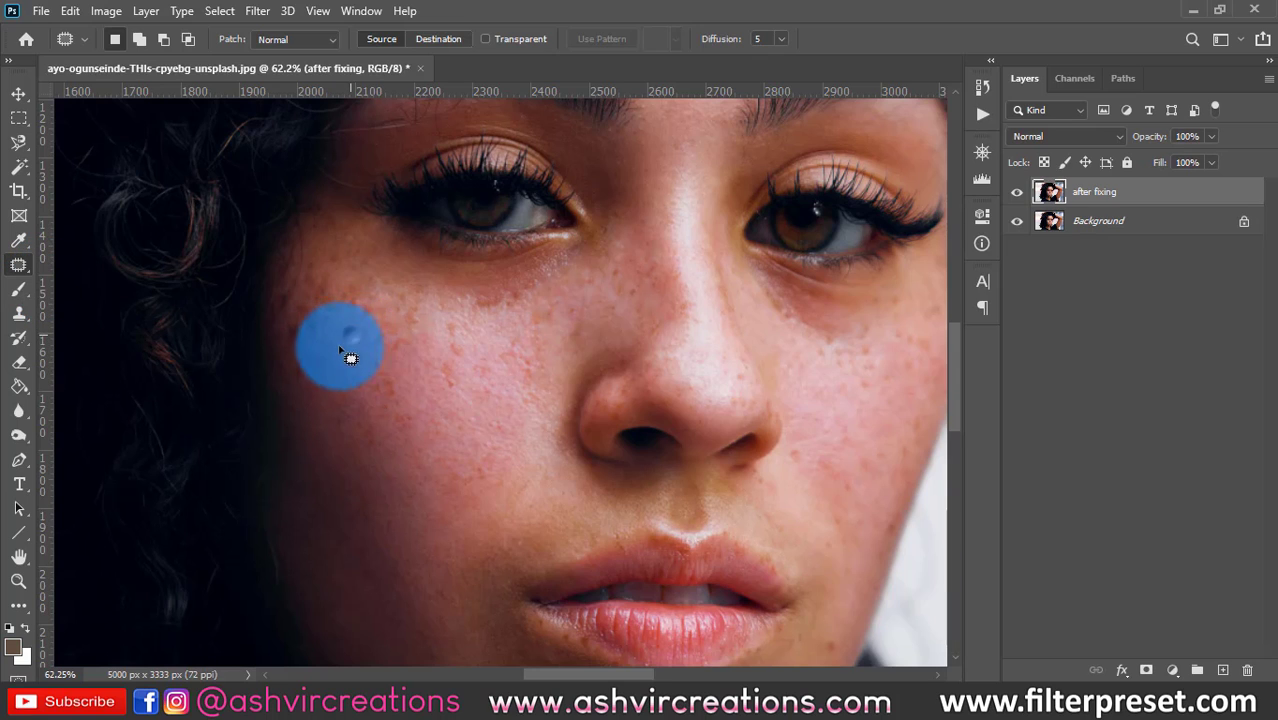
pyautogui.moveTo(345, 355)
pyautogui.mouseDown()
pyautogui.moveTo(277, 348)
pyautogui.moveTo(308, 285)
pyautogui.moveTo(342, 294)
pyautogui.moveTo(344, 360)
pyautogui.moveTo(337, 334)
pyautogui.moveTo(434, 398)
pyautogui.moveTo(449, 426)
pyautogui.mouseUp()
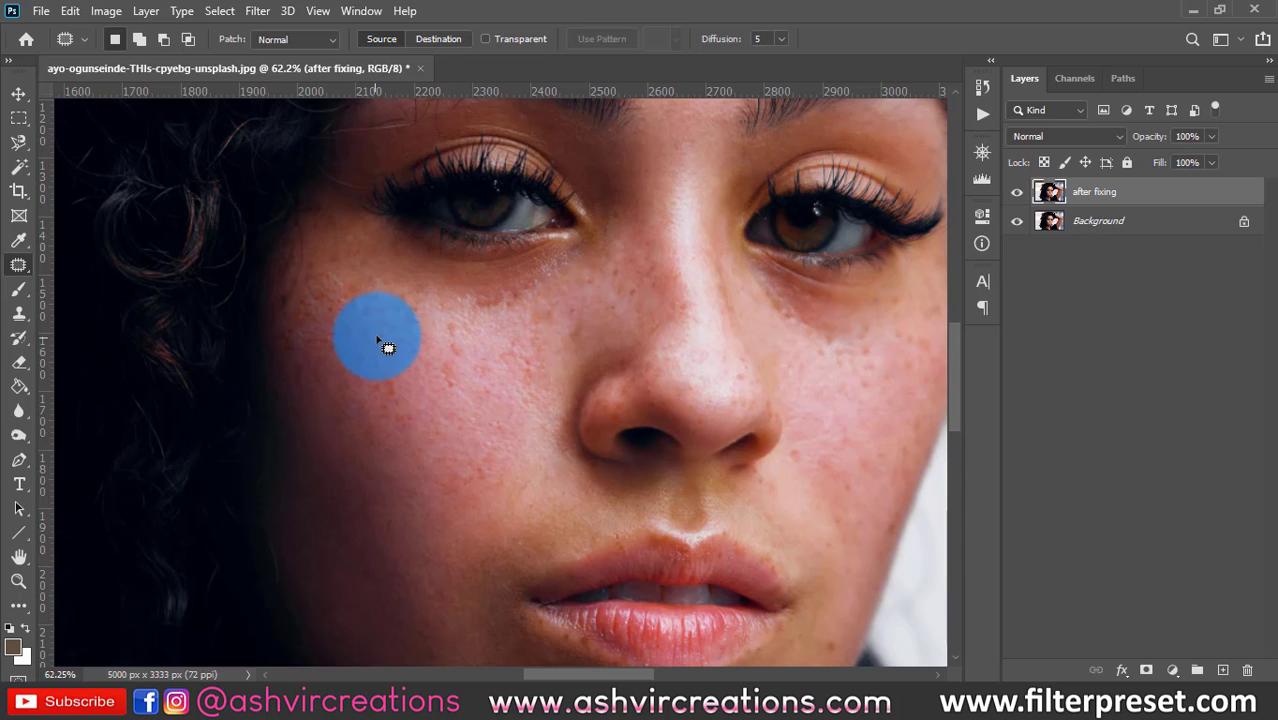
pyautogui.scroll(-1, 382, 343)
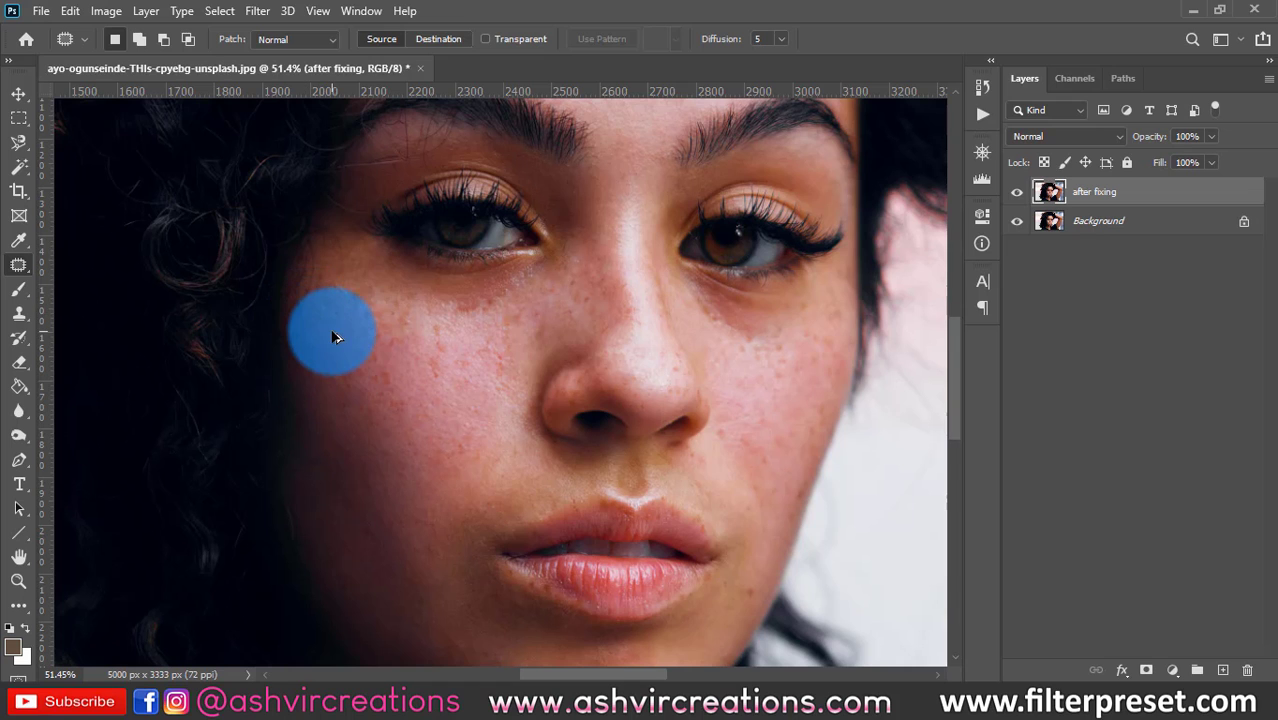
pyautogui.scroll(3, 340, 338)
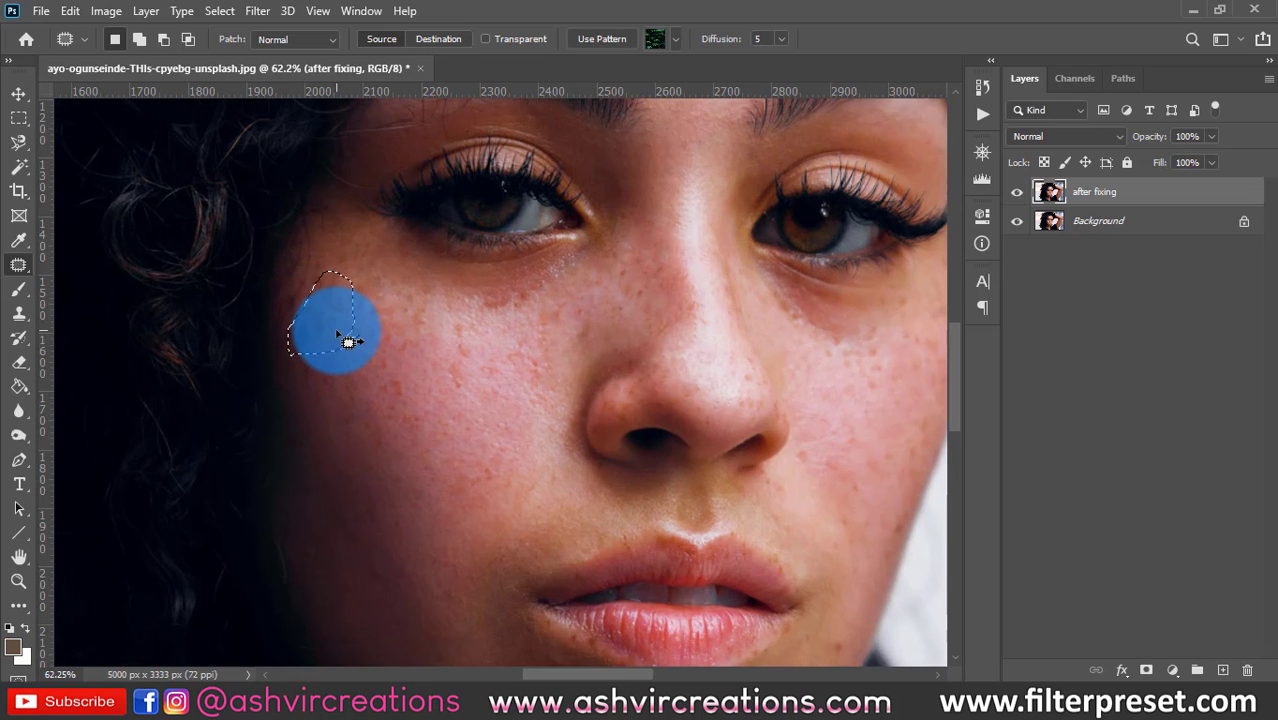
pyautogui.moveTo(342, 331); pyautogui.dragTo(425, 344)
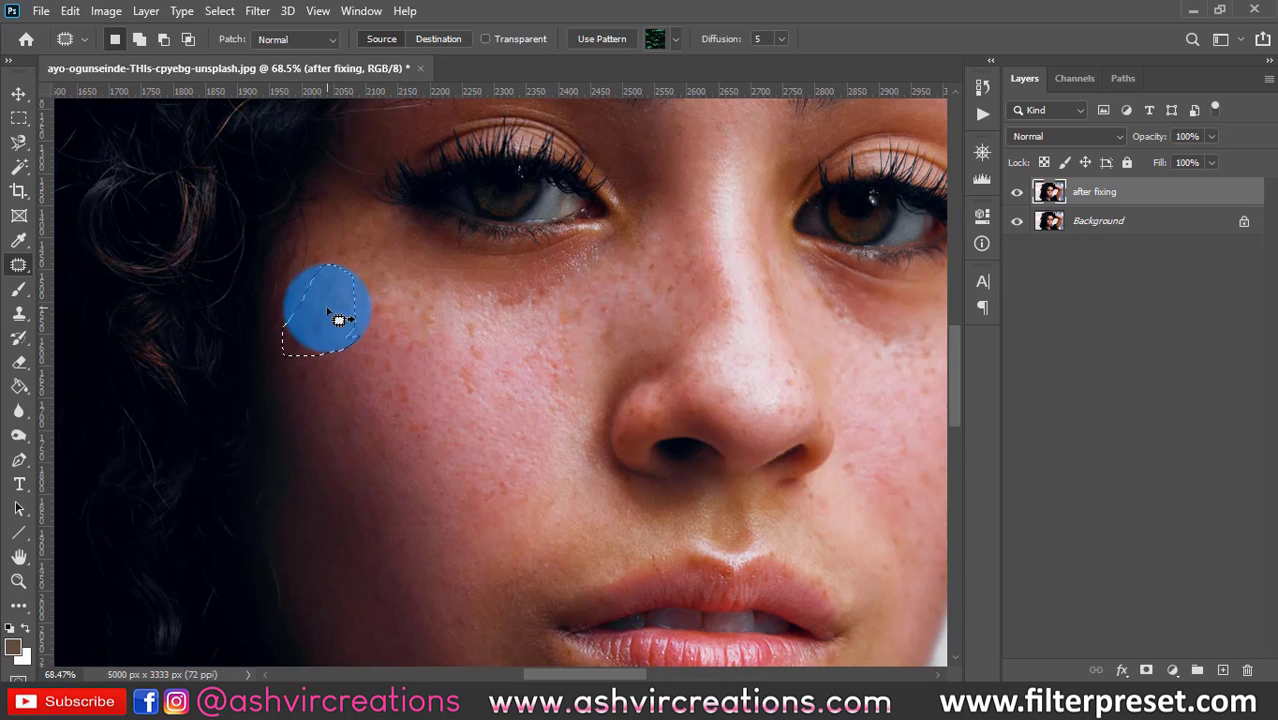
pyautogui.moveTo(328, 310); pyautogui.dragTo(449, 540)
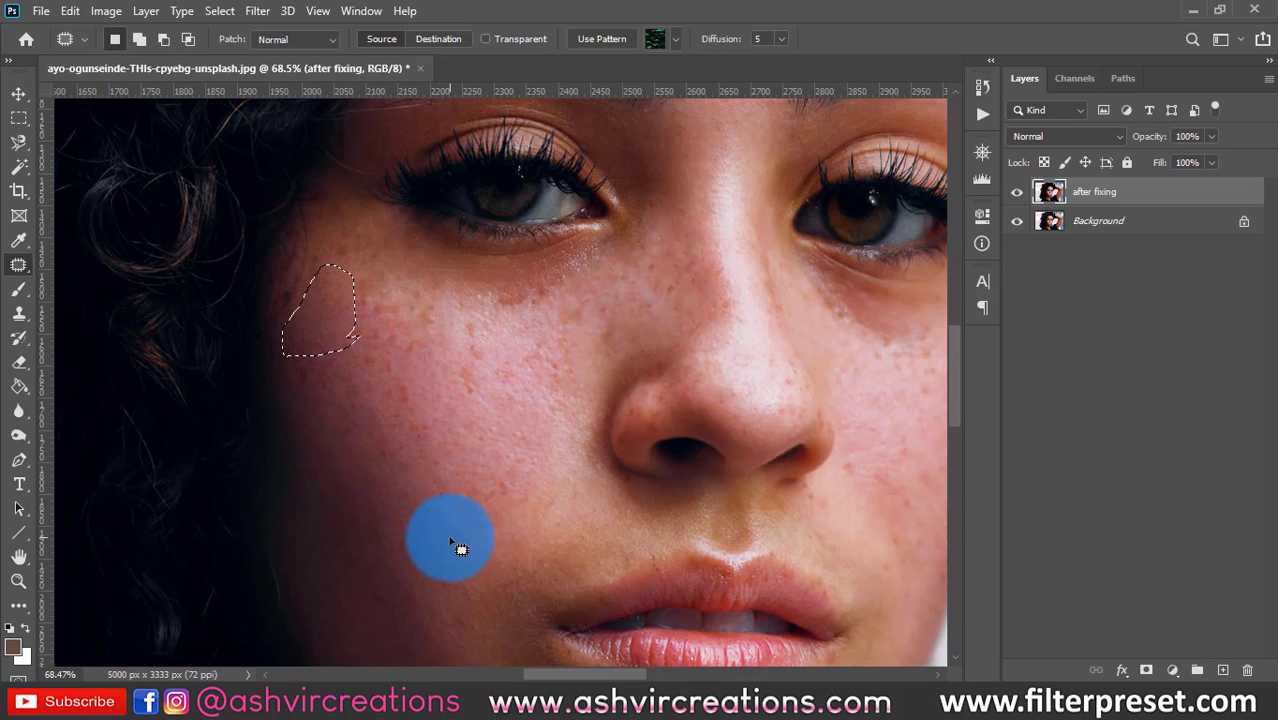
pyautogui.hotkey('ctrl', 'd')
# Step: Outline another freckled area on the image's left cheek and patch it with smoother skin nearby
pyautogui.scroll(6, 331, 311)
pyautogui.scroll(-5, 333, 313)
pyautogui.moveTo(390, 382)
pyautogui.mouseDown()
pyautogui.moveTo(375, 312)
pyautogui.moveTo(277, 313)
pyautogui.moveTo(281, 290)
pyautogui.moveTo(300, 314)
pyautogui.mouseUp()
pyautogui.moveTo(535, 432); pyautogui.dragTo(474, 494)
pyautogui.scroll(-2, 508, 475)
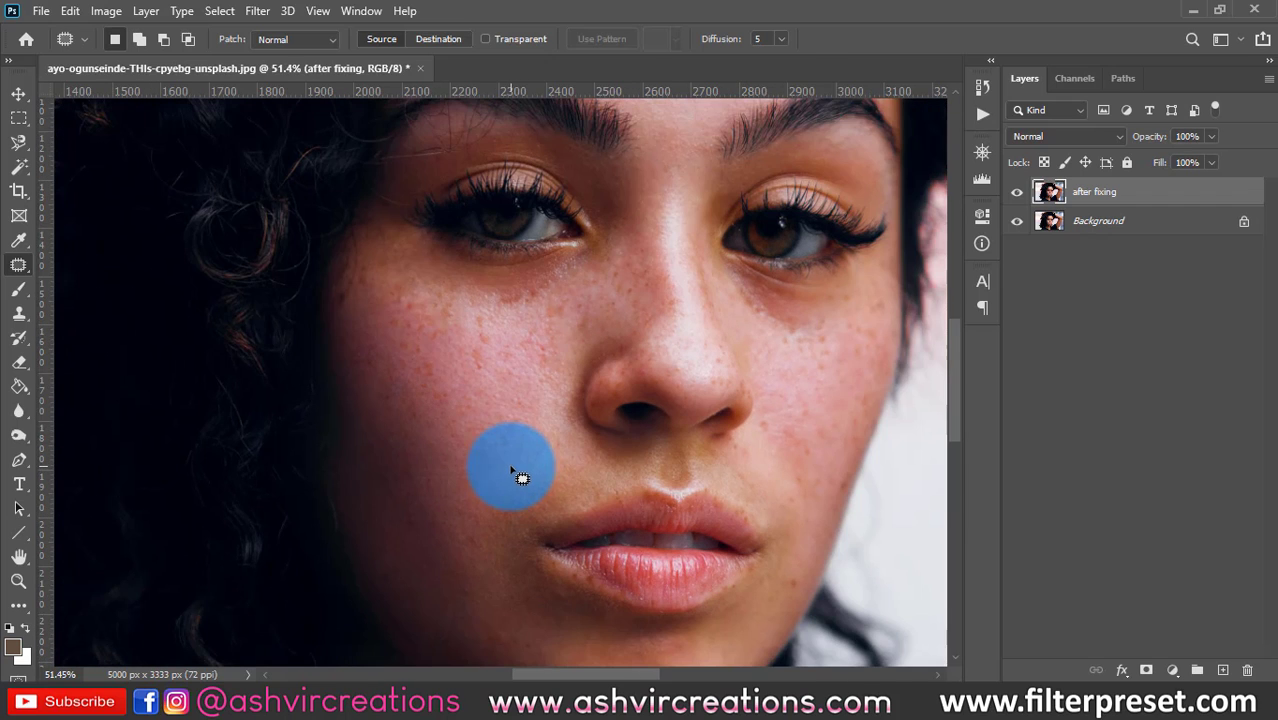
pyautogui.scroll(-2, 542, 371)
pyautogui.scroll(1, 545, 350)
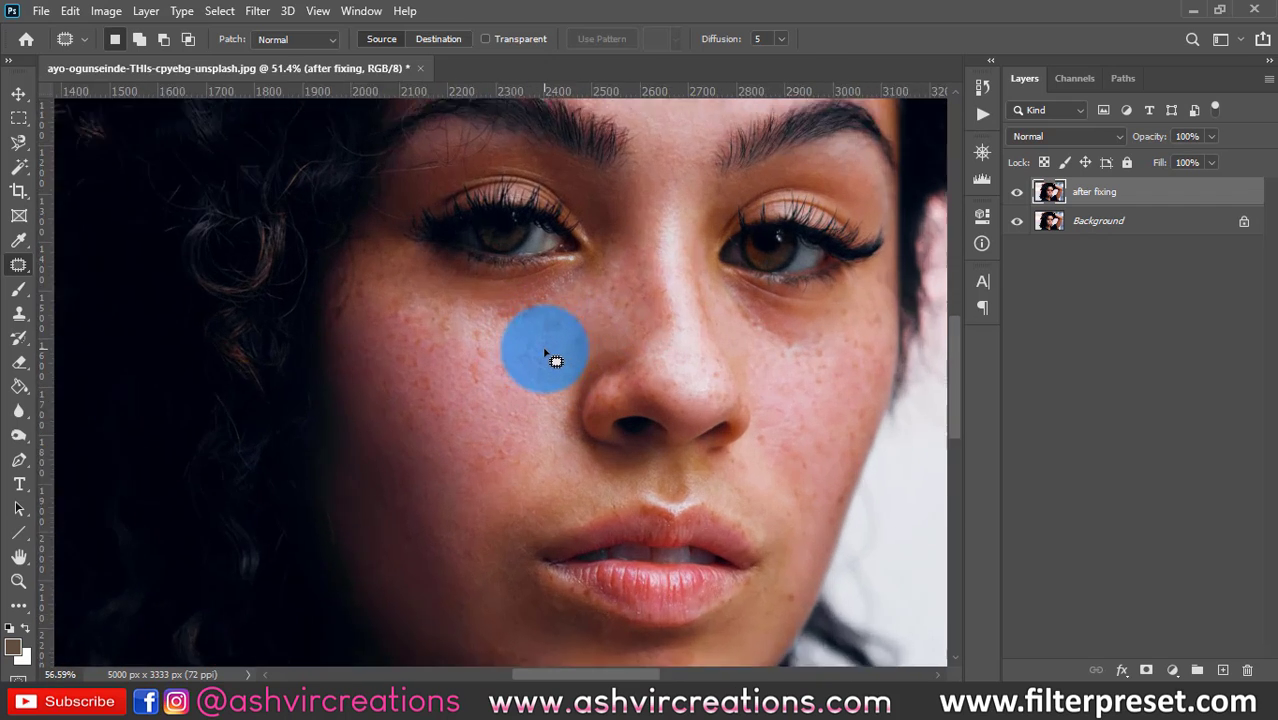
# Step: Patch the spotted skin beneath the image's left eye with clean skin and clear the selection
pyautogui.moveTo(519, 298)
pyautogui.mouseDown()
pyautogui.moveTo(557, 289)
pyautogui.moveTo(560, 308)
pyautogui.moveTo(539, 331)
pyautogui.moveTo(497, 342)
pyautogui.moveTo(494, 300)
pyautogui.moveTo(676, 160)
pyautogui.mouseUp()
pyautogui.scroll(-1, 541, 327)
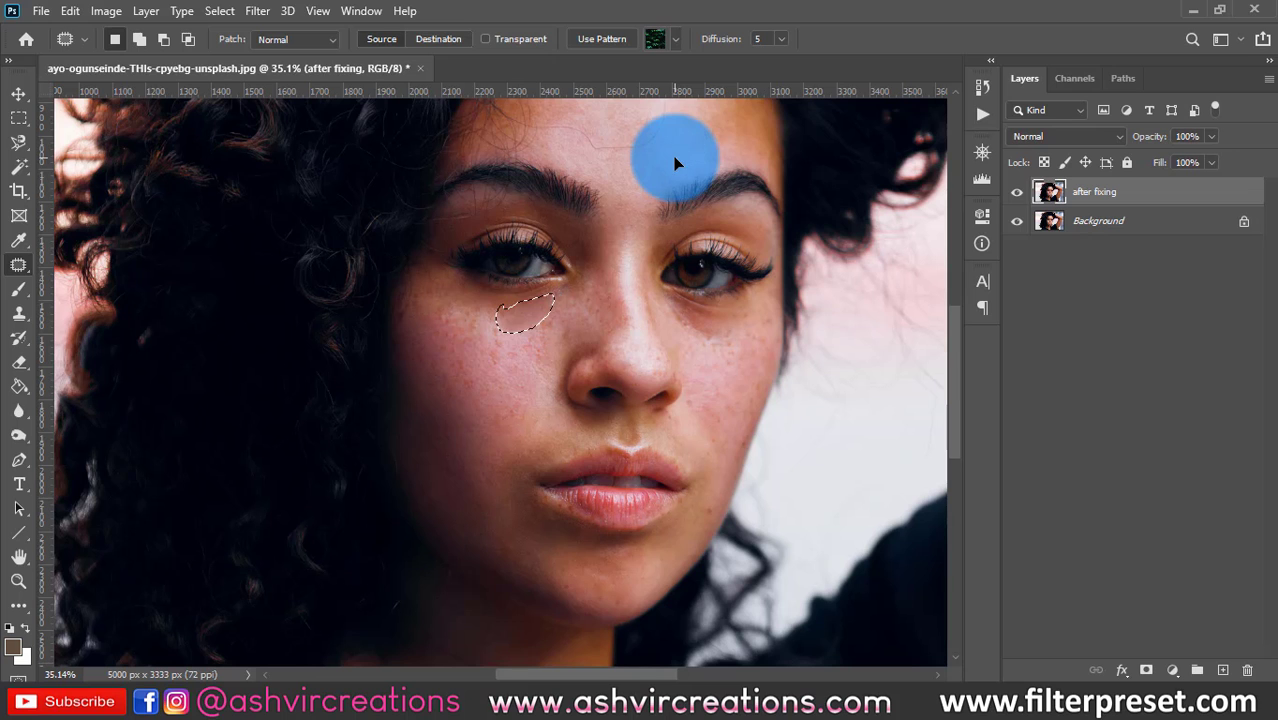
pyautogui.hotkey('ctrl', 'd')
pyautogui.scroll(8, 512, 331)
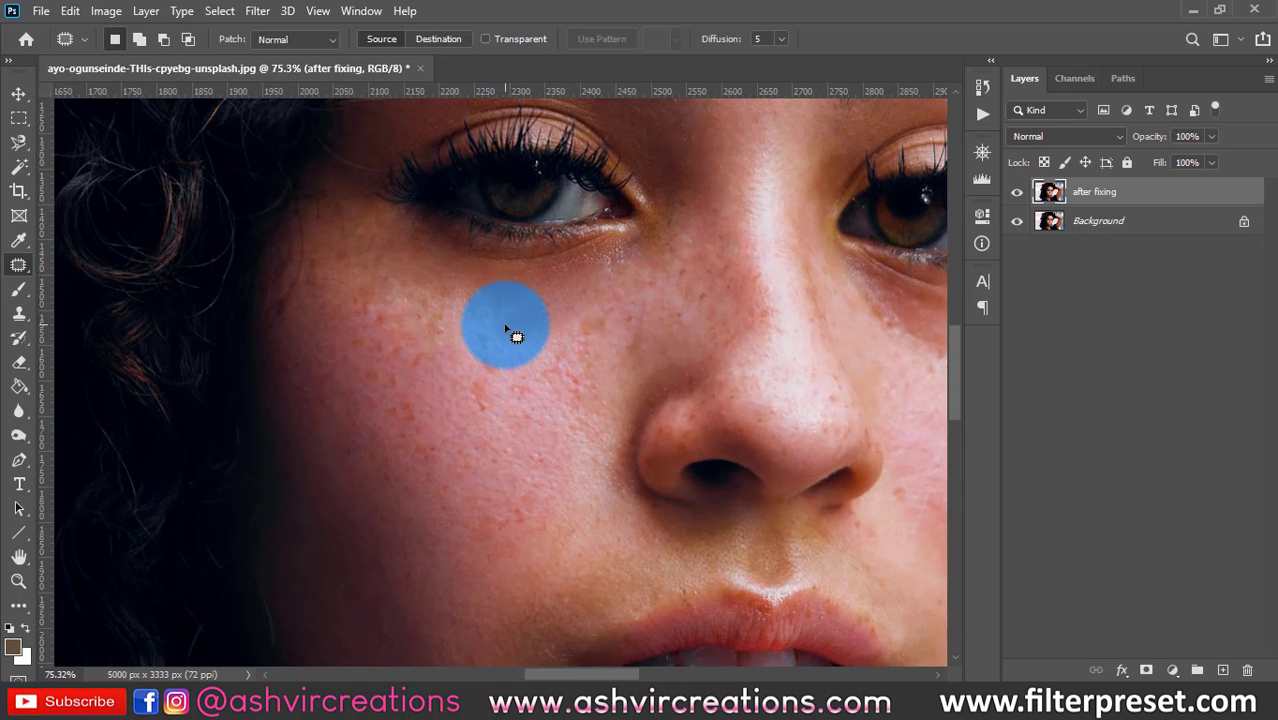
pyautogui.scroll(-3, 513, 331)
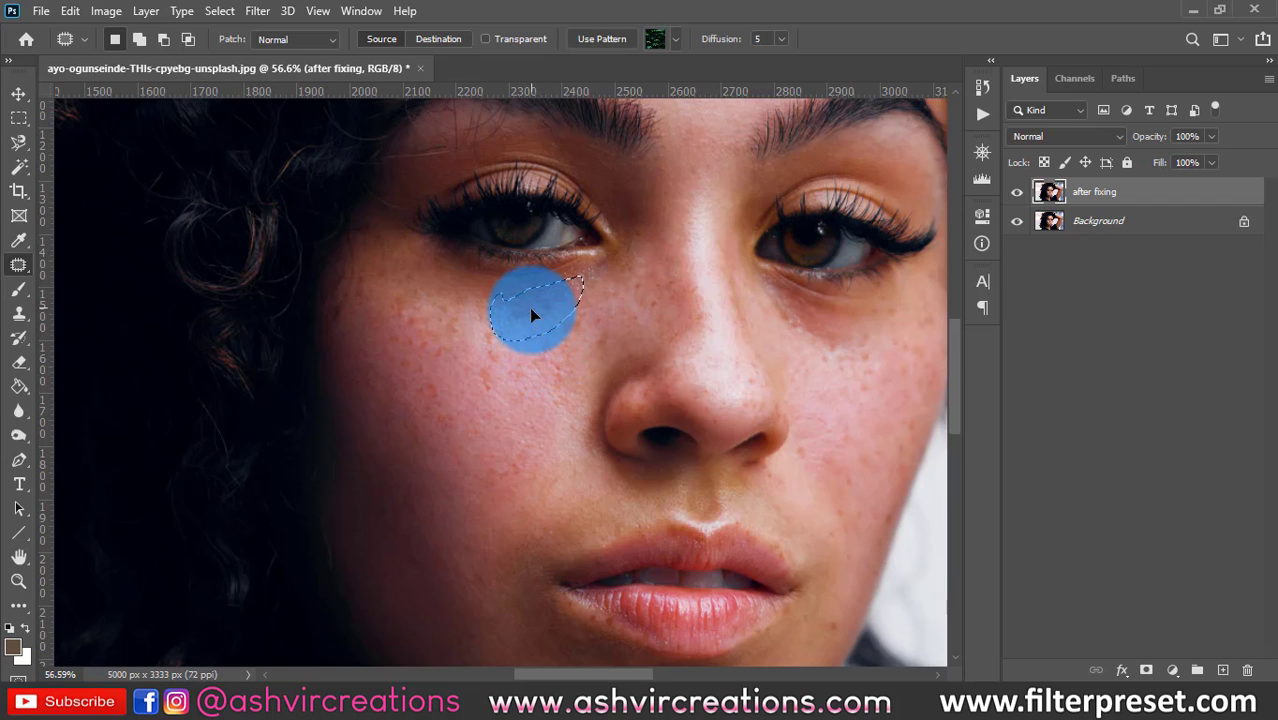
pyautogui.moveTo(506, 412); pyautogui.dragTo(505, 425)
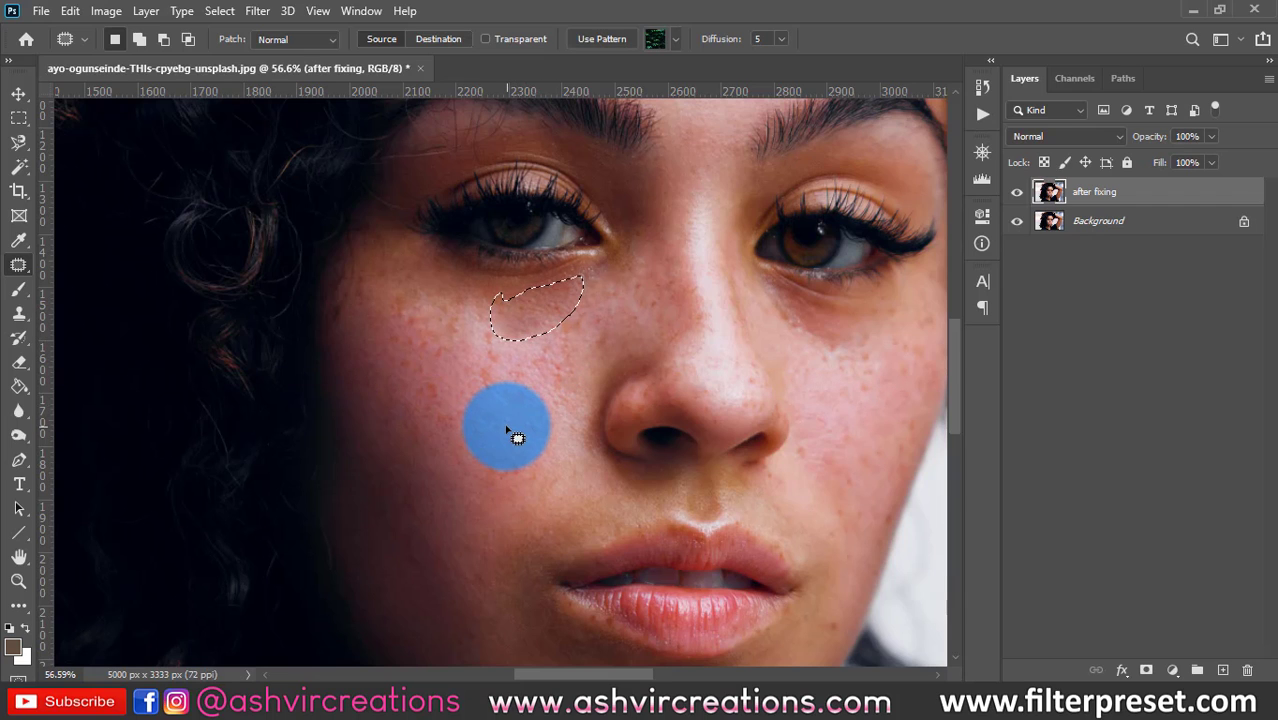
pyautogui.moveTo(461, 317); pyautogui.dragTo(429, 316)
pyautogui.hotkey('ctrl', 'd')
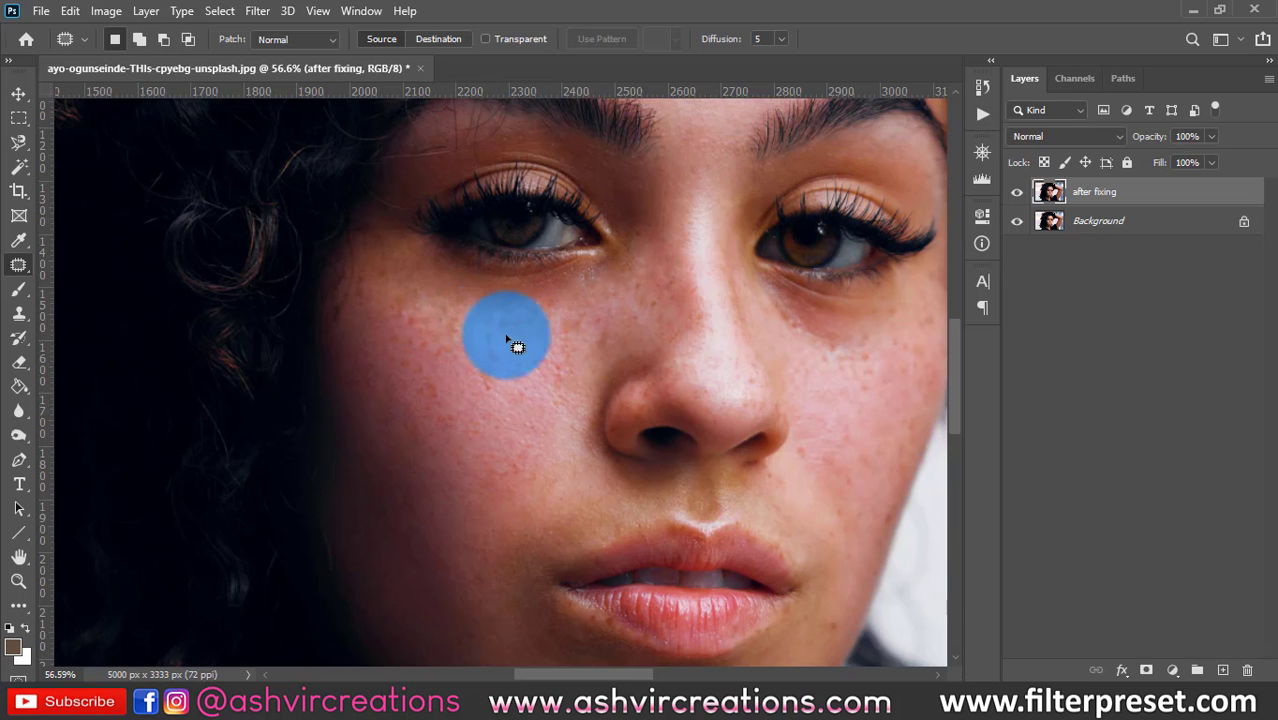
# Step: Patch the freckles in the middle of the image's left cheek and at its outer edge near the hair
pyautogui.scroll(3, 513, 342)
pyautogui.scroll(-3, 478, 360)
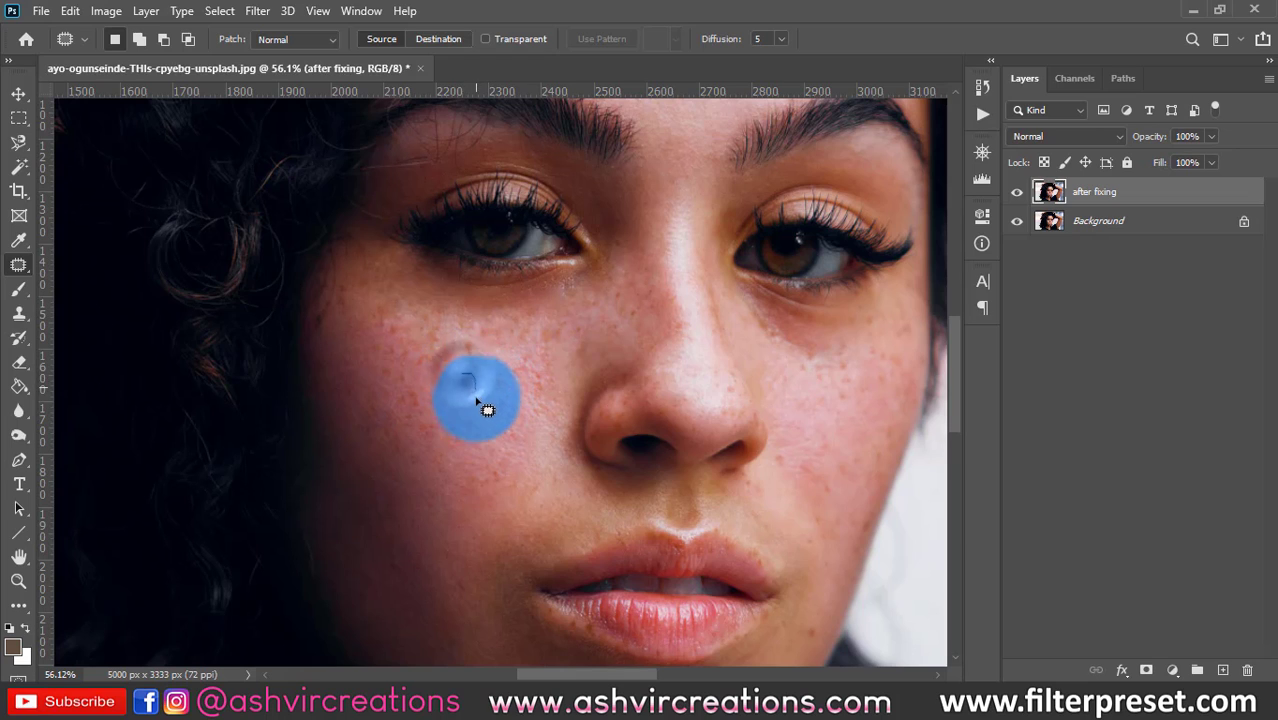
pyautogui.moveTo(477, 399)
pyautogui.mouseDown()
pyautogui.moveTo(452, 383)
pyautogui.moveTo(474, 397)
pyautogui.mouseUp()
pyautogui.moveTo(473, 396)
pyautogui.mouseDown()
pyautogui.moveTo(515, 481)
pyautogui.moveTo(540, 497)
pyautogui.mouseUp()
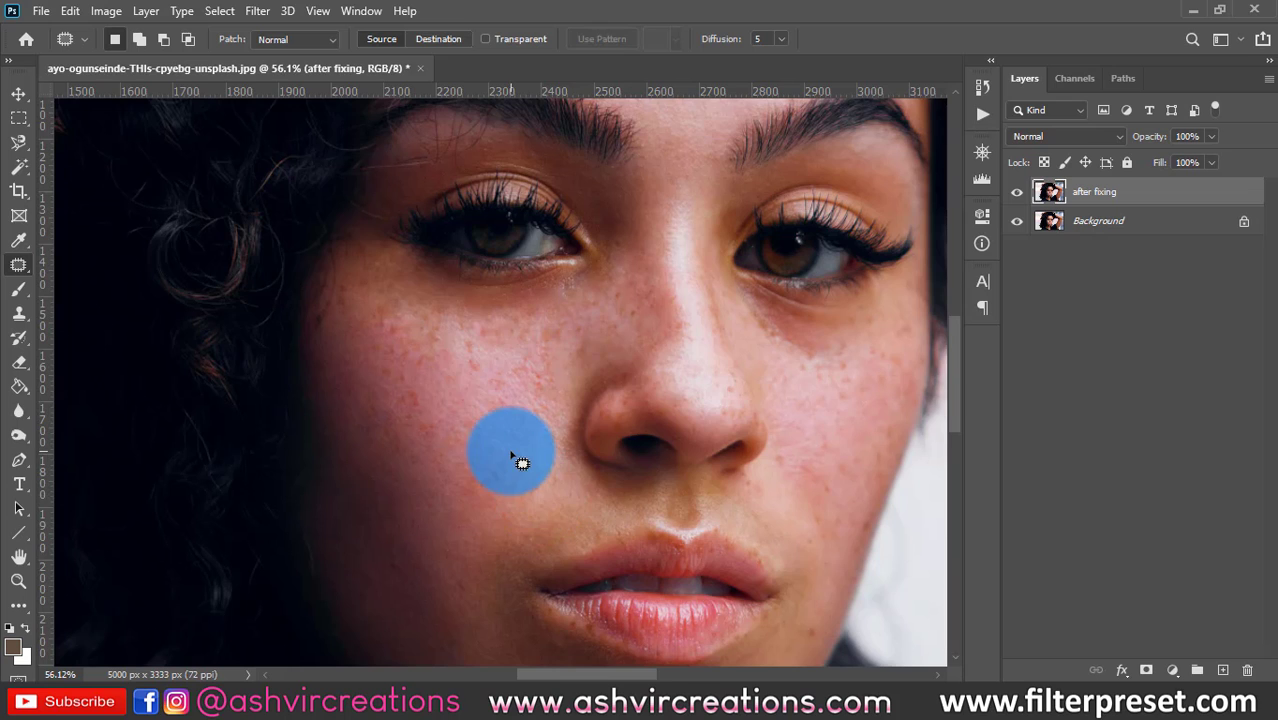
pyautogui.scroll(-3, 520, 460)
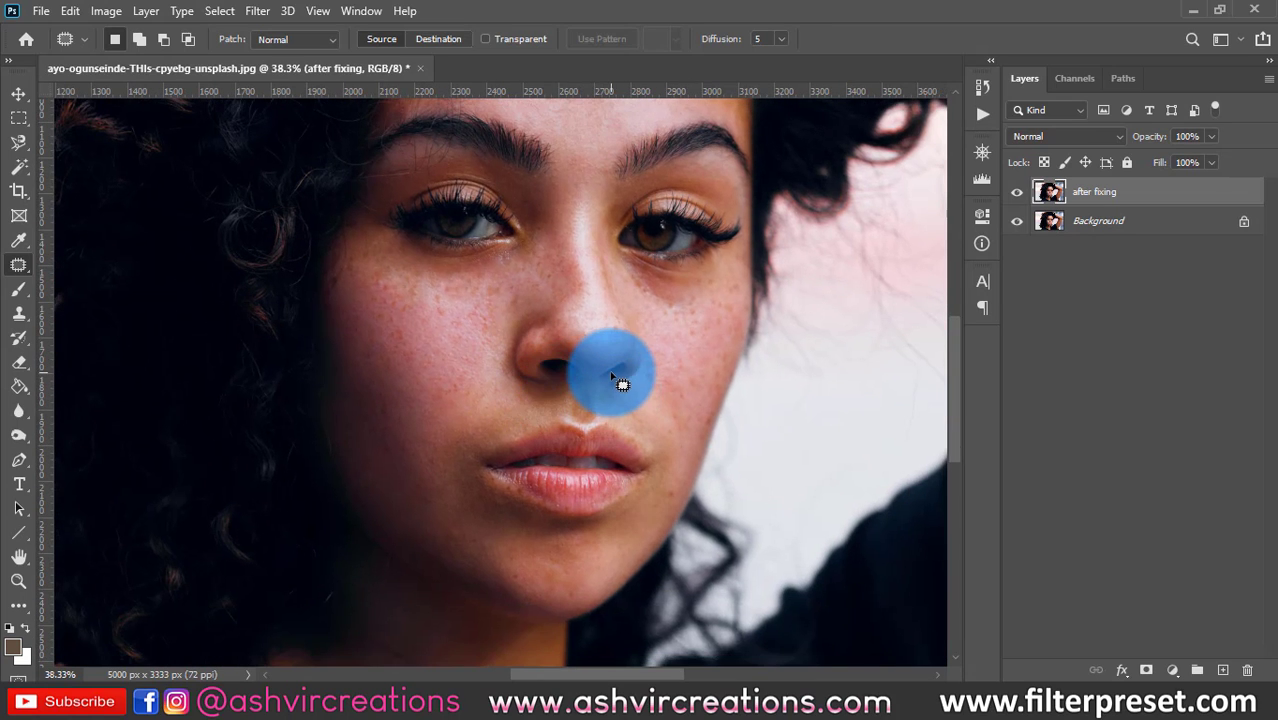
pyautogui.scroll(3, 474, 302)
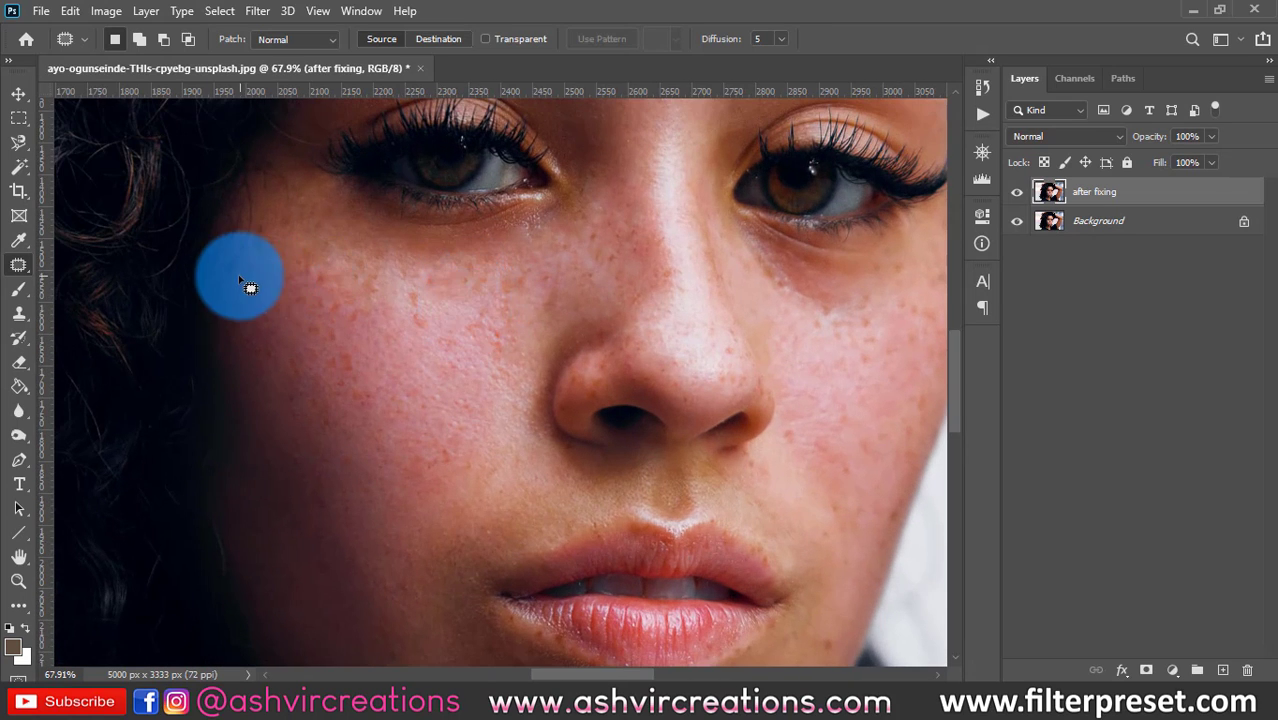
pyautogui.moveTo(232, 282)
pyautogui.mouseDown()
pyautogui.moveTo(256, 279)
pyautogui.moveTo(261, 368)
pyautogui.mouseUp()
pyautogui.hotkey('ctrl', 'd')
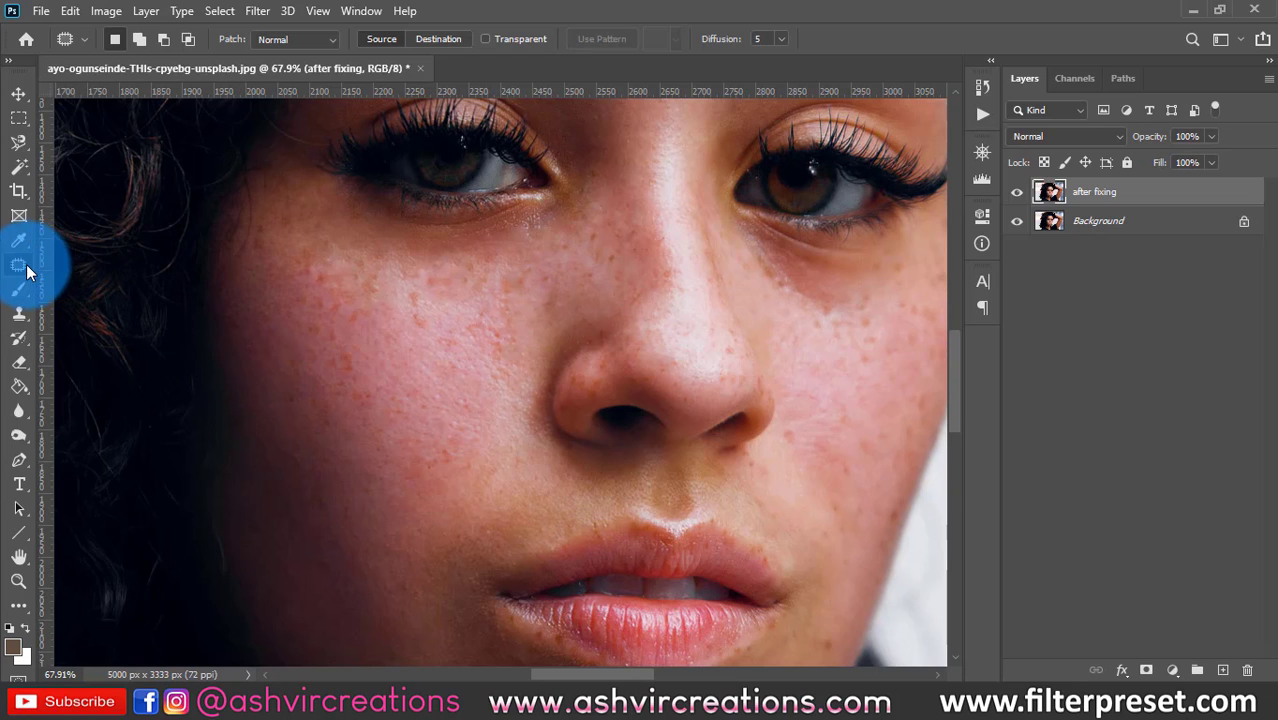
# Step: Switch to the Healing Brush and heal the freckles across the image's left cheek, using brush sizes of 70 px and 50 px
pyautogui.moveTo(27, 272)
pyautogui.mouseDown()
pyautogui.moveTo(106, 289)
pyautogui.moveTo(100, 300)
pyautogui.mouseUp()
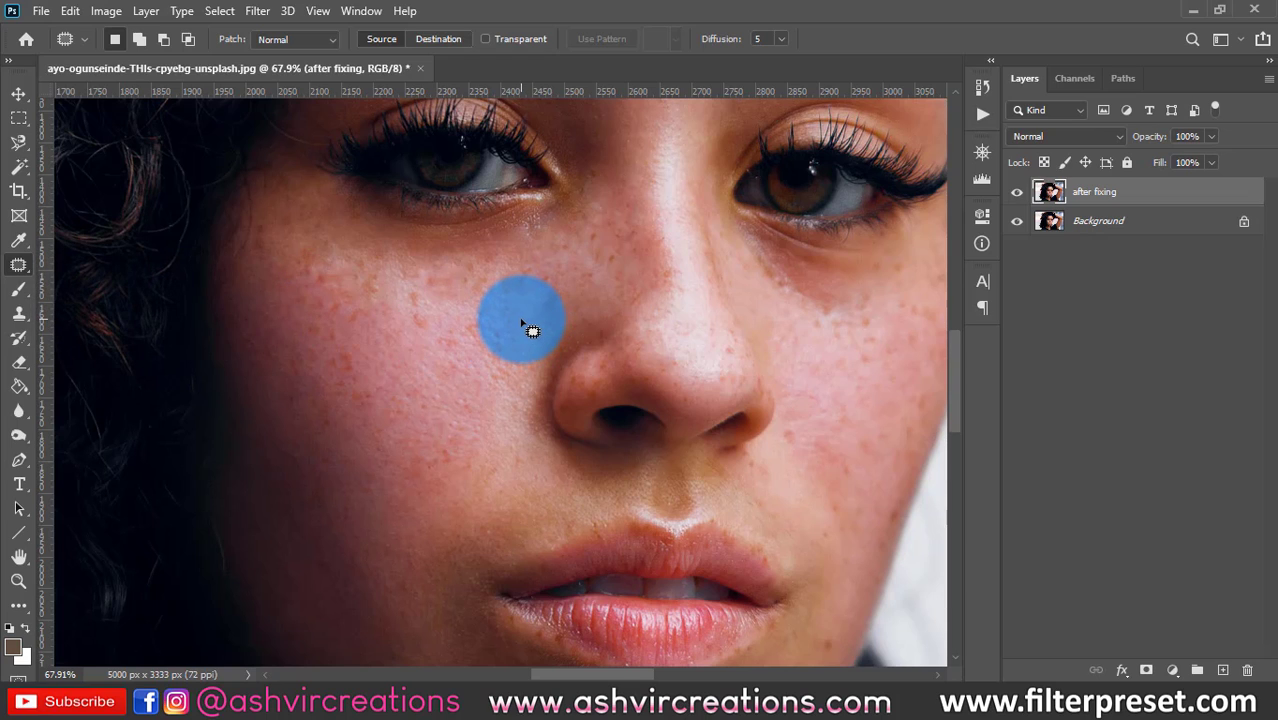
pyautogui.click(24, 277)
pyautogui.moveTo(8, 268)
pyautogui.mouseDown()
pyautogui.moveTo(96, 270)
pyautogui.moveTo(104, 284)
pyautogui.mouseUp()
pyautogui.click(104, 284)
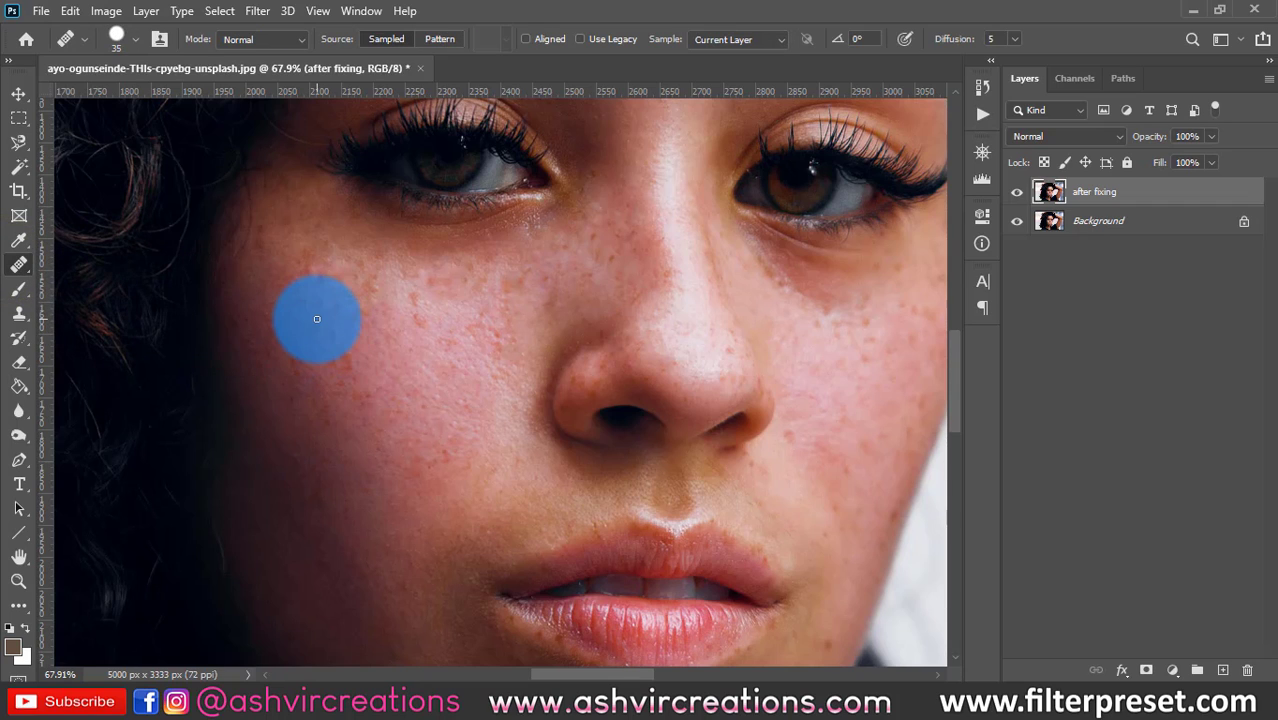
pyautogui.moveTo(316, 319)
pyautogui.mouseDown()
pyautogui.moveTo(372, 383)
pyautogui.moveTo(383, 464)
pyautogui.mouseUp()
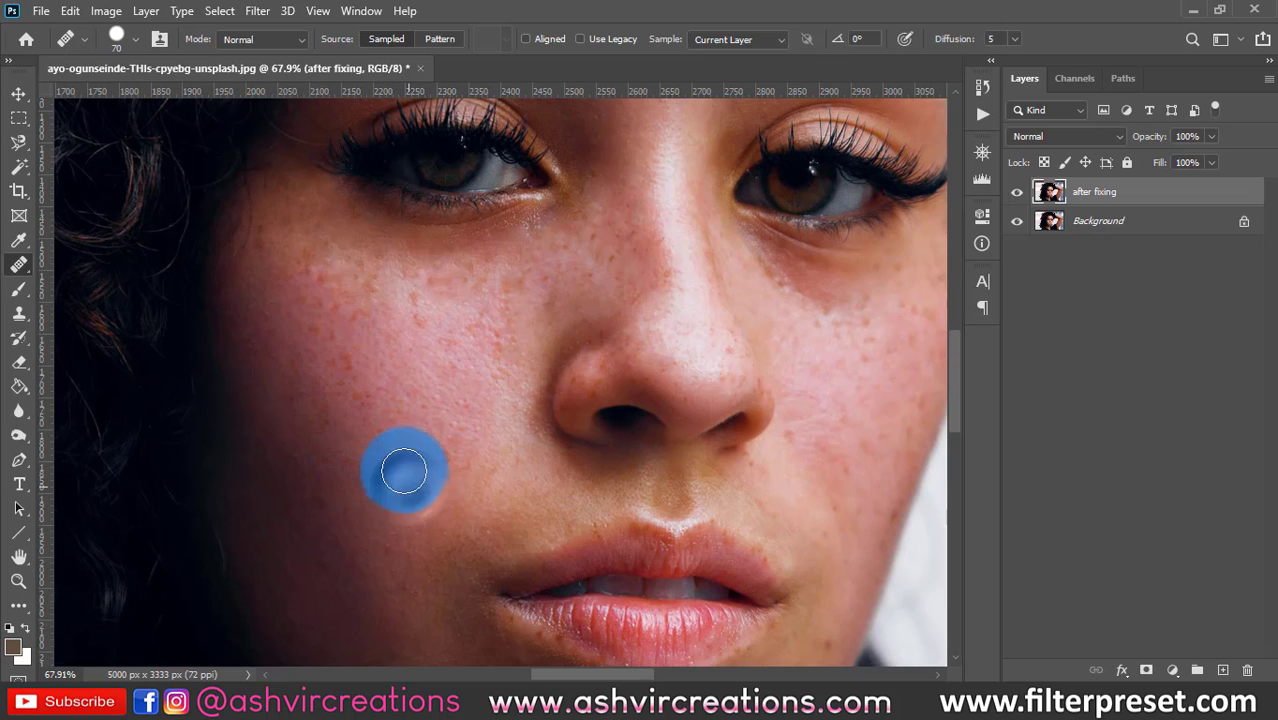
pyautogui.moveTo(403, 471)
pyautogui.mouseDown()
pyautogui.moveTo(373, 320)
pyautogui.moveTo(471, 328)
pyautogui.moveTo(481, 433)
pyautogui.moveTo(526, 285)
pyautogui.moveTo(495, 317)
pyautogui.moveTo(397, 350)
pyautogui.moveTo(397, 307)
pyautogui.moveTo(429, 318)
pyautogui.moveTo(360, 314)
pyautogui.moveTo(368, 373)
pyautogui.moveTo(368, 317)
pyautogui.moveTo(327, 294)
pyautogui.moveTo(311, 265)
pyautogui.moveTo(431, 322)
pyautogui.moveTo(418, 303)
pyautogui.moveTo(335, 316)
pyautogui.moveTo(342, 306)
pyautogui.moveTo(332, 333)
pyautogui.moveTo(300, 307)
pyautogui.moveTo(356, 374)
pyautogui.moveTo(285, 365)
pyautogui.moveTo(306, 332)
pyautogui.moveTo(365, 400)
pyautogui.moveTo(333, 385)
pyautogui.moveTo(320, 416)
pyautogui.moveTo(310, 392)
pyautogui.moveTo(280, 378)
pyautogui.moveTo(295, 396)
pyautogui.moveTo(277, 355)
pyautogui.moveTo(432, 343)
pyautogui.moveTo(464, 410)
pyautogui.moveTo(401, 390)
pyautogui.moveTo(407, 350)
pyautogui.moveTo(622, 285)
pyautogui.moveTo(495, 443)
pyautogui.moveTo(433, 489)
pyautogui.moveTo(449, 460)
pyautogui.moveTo(451, 348)
pyautogui.moveTo(342, 265)
pyautogui.moveTo(402, 300)
pyautogui.moveTo(419, 282)
pyautogui.moveTo(473, 270)
pyautogui.moveTo(482, 280)
pyautogui.moveTo(425, 305)
pyautogui.moveTo(465, 308)
pyautogui.moveTo(461, 370)
pyautogui.moveTo(408, 342)
pyautogui.moveTo(300, 405)
pyautogui.moveTo(294, 377)
pyautogui.moveTo(322, 562)
pyautogui.moveTo(631, 282)
pyautogui.moveTo(526, 445)
pyautogui.moveTo(491, 448)
pyautogui.moveTo(590, 379)
pyautogui.moveTo(655, 236)
pyautogui.mouseUp()
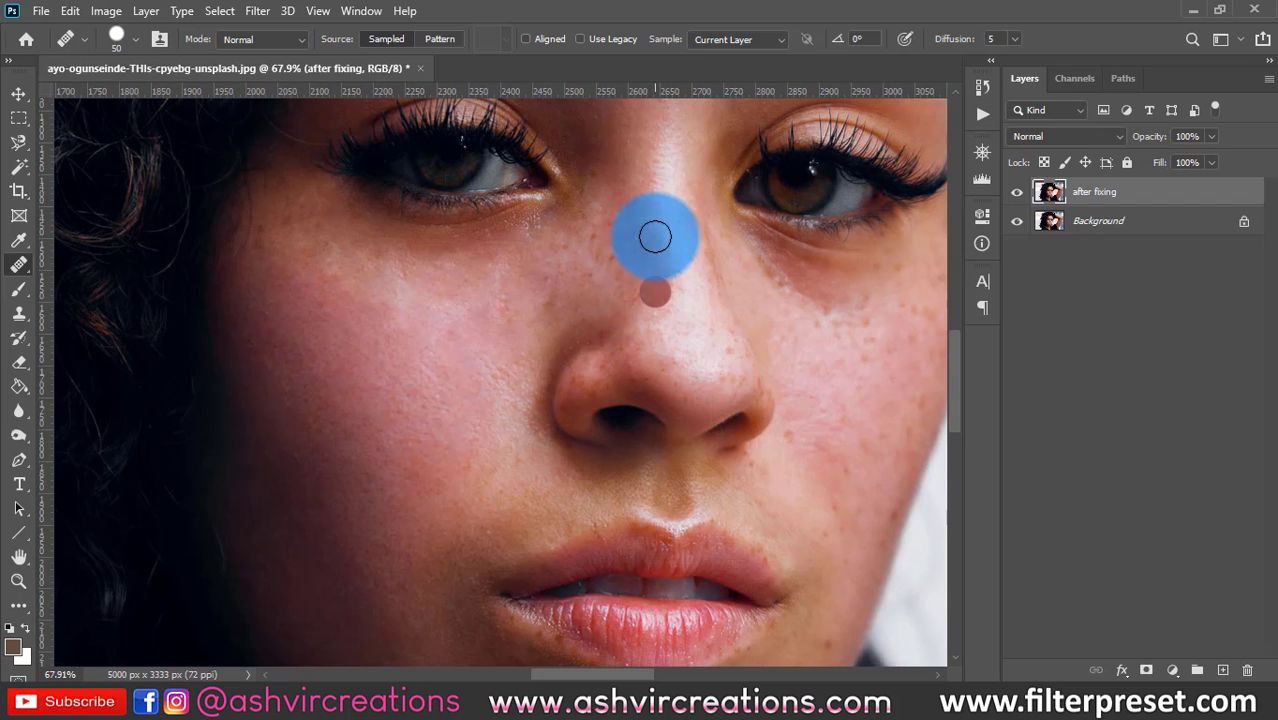
# Step: Using clean cheek skin as the source, heal the remaining freckles beside the nose with the 50 px Healing Brush
pyautogui.moveTo(569, 284); pyautogui.dragTo(499, 397)
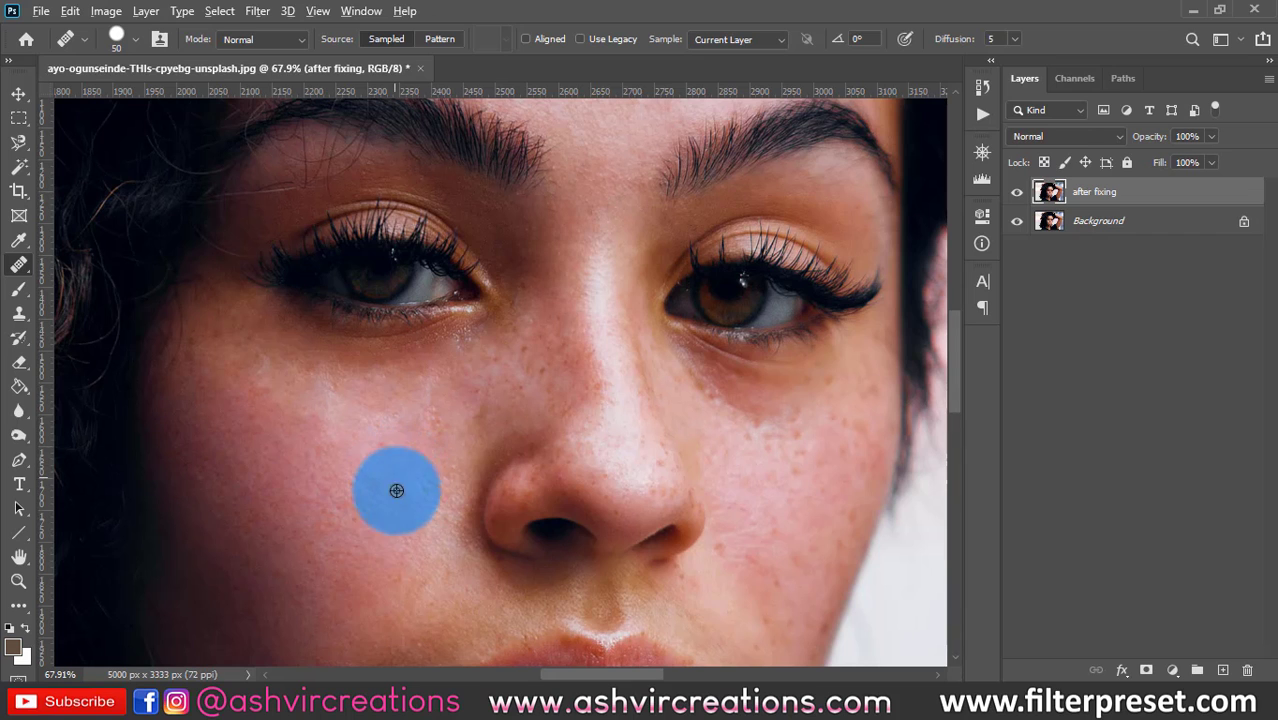
pyautogui.moveTo(396, 490)
pyautogui.mouseDown()
pyautogui.moveTo(405, 517)
pyautogui.moveTo(365, 444)
pyautogui.mouseUp()
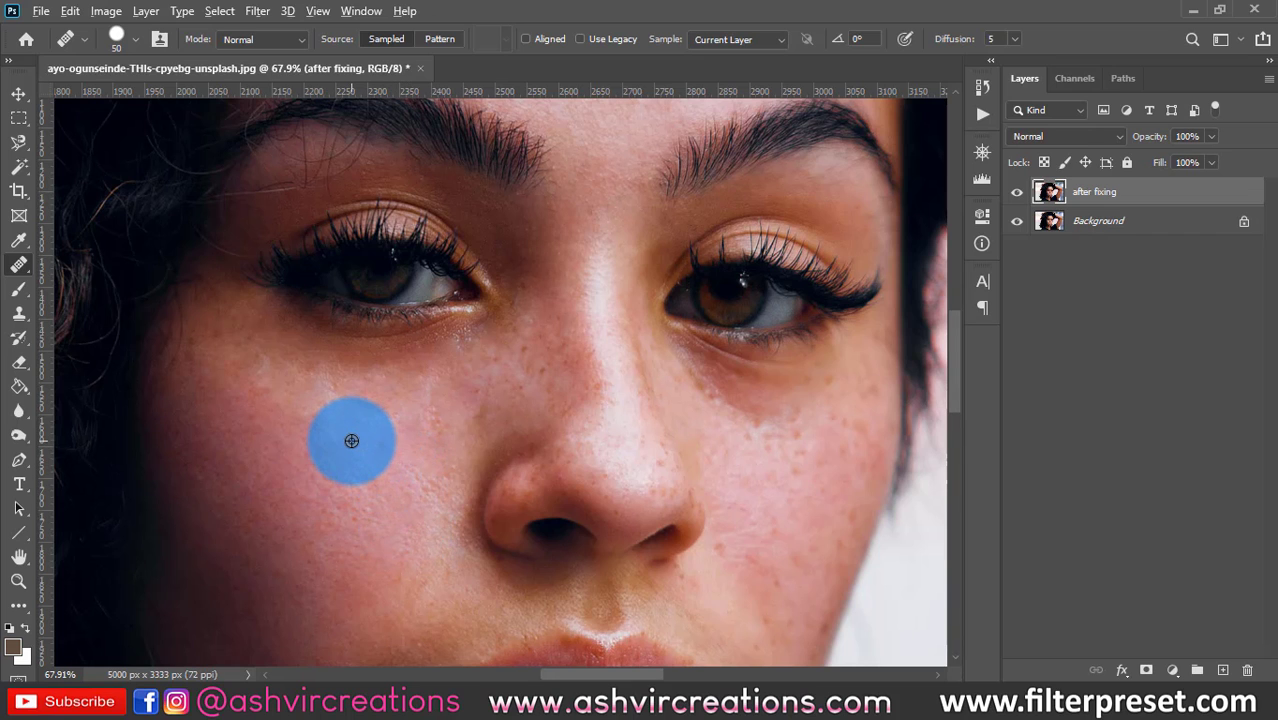
pyautogui.moveTo(553, 382); pyautogui.dragTo(505, 472)
pyautogui.moveTo(545, 350); pyautogui.dragTo(565, 372)
pyautogui.scroll(-3, 515, 460)
pyautogui.click(536, 355)
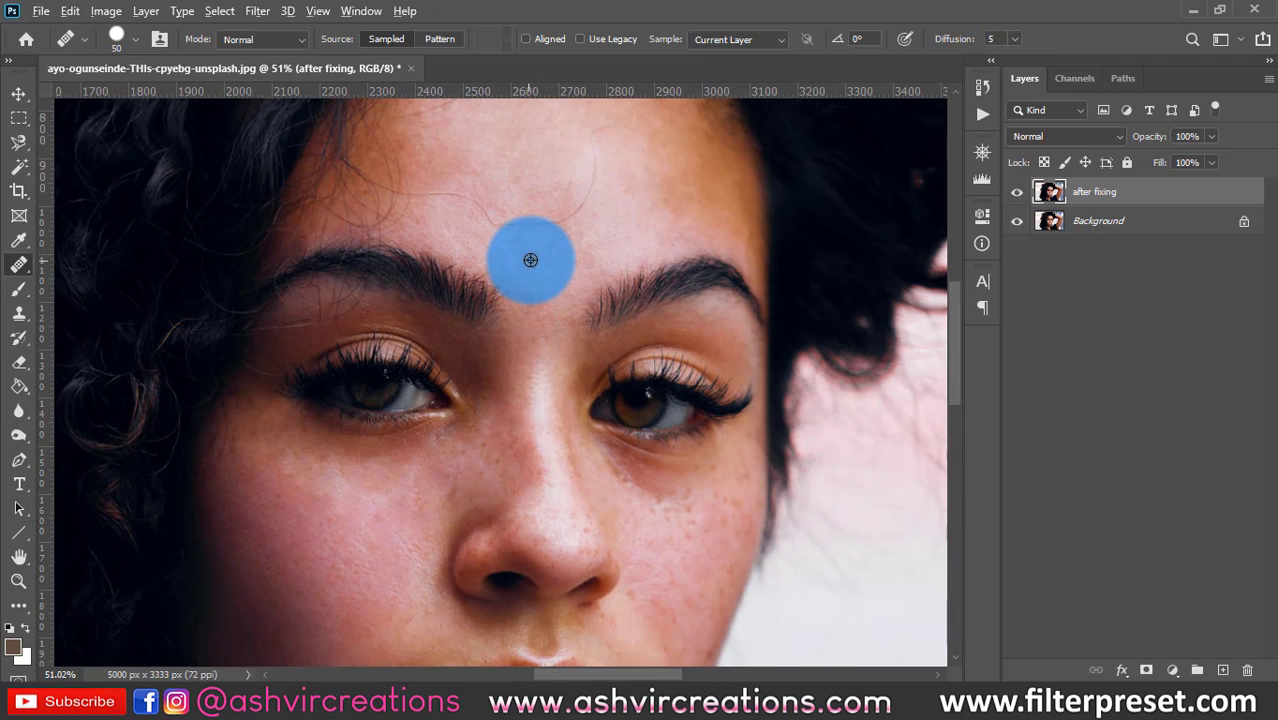
# Step: Sample clean forehead skin and heal the area between the eyebrows down to the bridge of the nose
pyautogui.scroll(2, 530, 260)
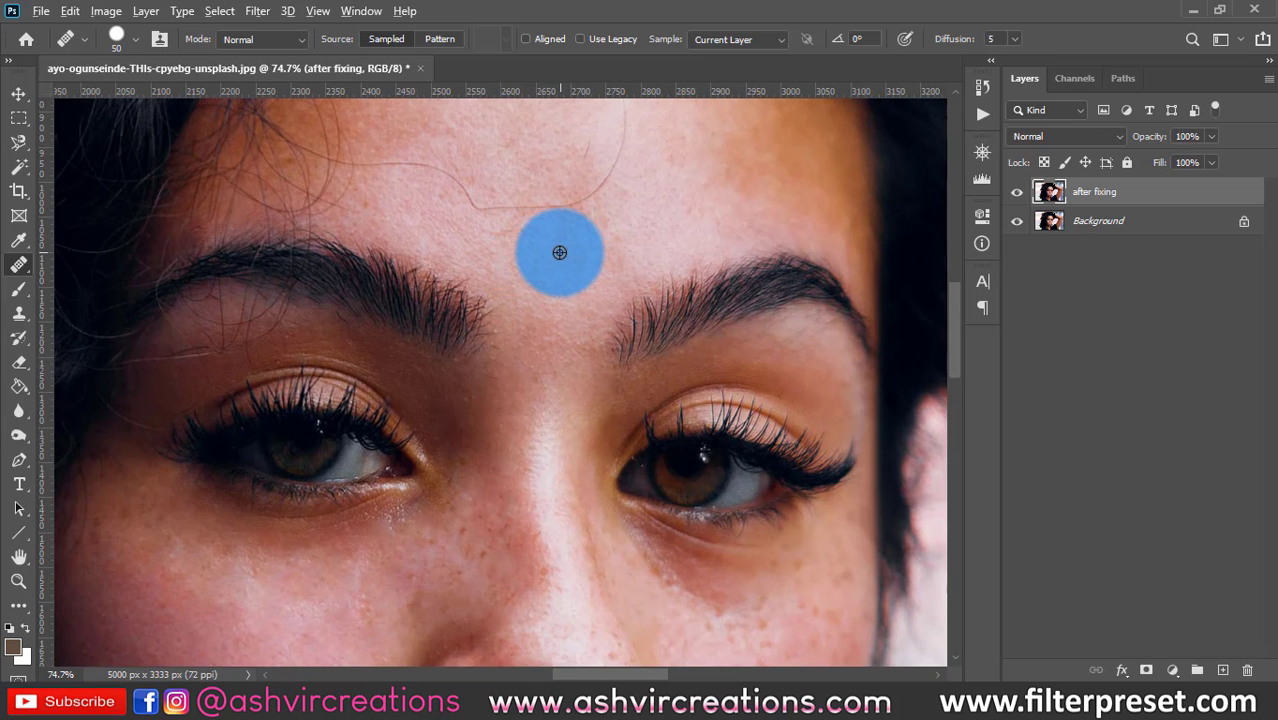
pyautogui.keyDown('alt'); pyautogui.click(558, 251); pyautogui.keyUp('alt')
pyautogui.click(553, 243)
pyautogui.moveTo(559, 328); pyautogui.dragTo(568, 166)
pyautogui.click(572, 362)
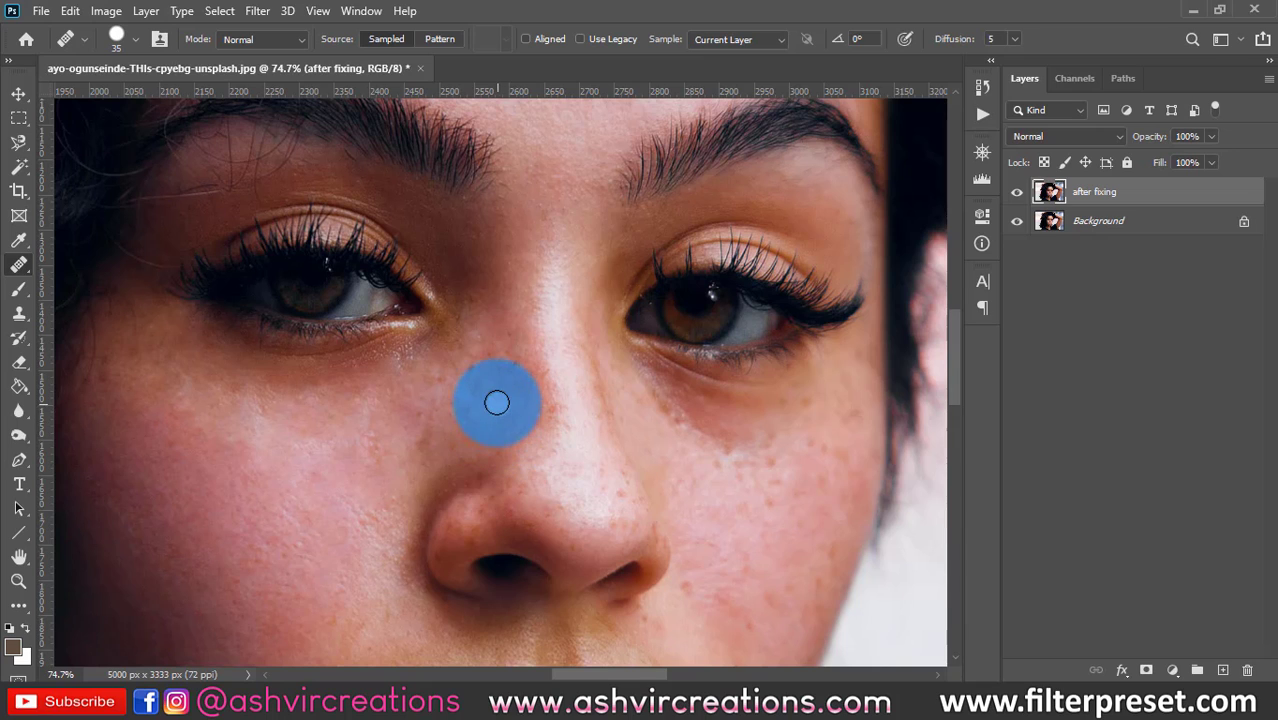
# Step: Heal the remaining freckles along the side and tip of the nose with the 35 px Healing Brush
pyautogui.moveTo(493, 395)
pyautogui.mouseDown()
pyautogui.moveTo(537, 371)
pyautogui.moveTo(517, 364)
pyautogui.moveTo(522, 384)
pyautogui.moveTo(513, 333)
pyautogui.moveTo(505, 356)
pyautogui.moveTo(473, 368)
pyautogui.moveTo(461, 410)
pyautogui.moveTo(423, 417)
pyautogui.moveTo(485, 298)
pyautogui.moveTo(475, 292)
pyautogui.moveTo(511, 407)
pyautogui.moveTo(511, 329)
pyautogui.mouseUp()
pyautogui.moveTo(497, 419)
pyautogui.mouseDown()
pyautogui.moveTo(443, 475)
pyautogui.moveTo(448, 451)
pyautogui.moveTo(491, 445)
pyautogui.mouseUp()
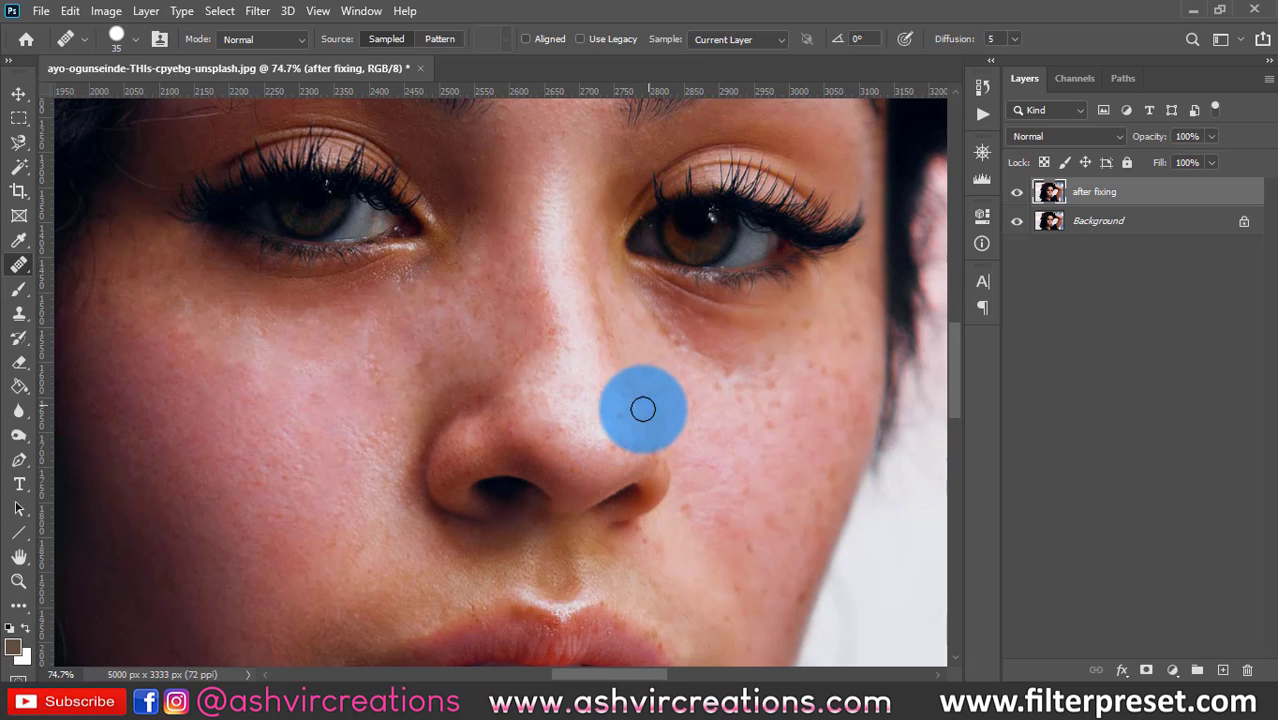
pyautogui.moveTo(643, 409)
pyautogui.mouseDown()
pyautogui.moveTo(631, 479)
pyautogui.moveTo(634, 417)
pyautogui.moveTo(625, 409)
pyautogui.moveTo(608, 447)
pyautogui.moveTo(597, 387)
pyautogui.mouseUp()
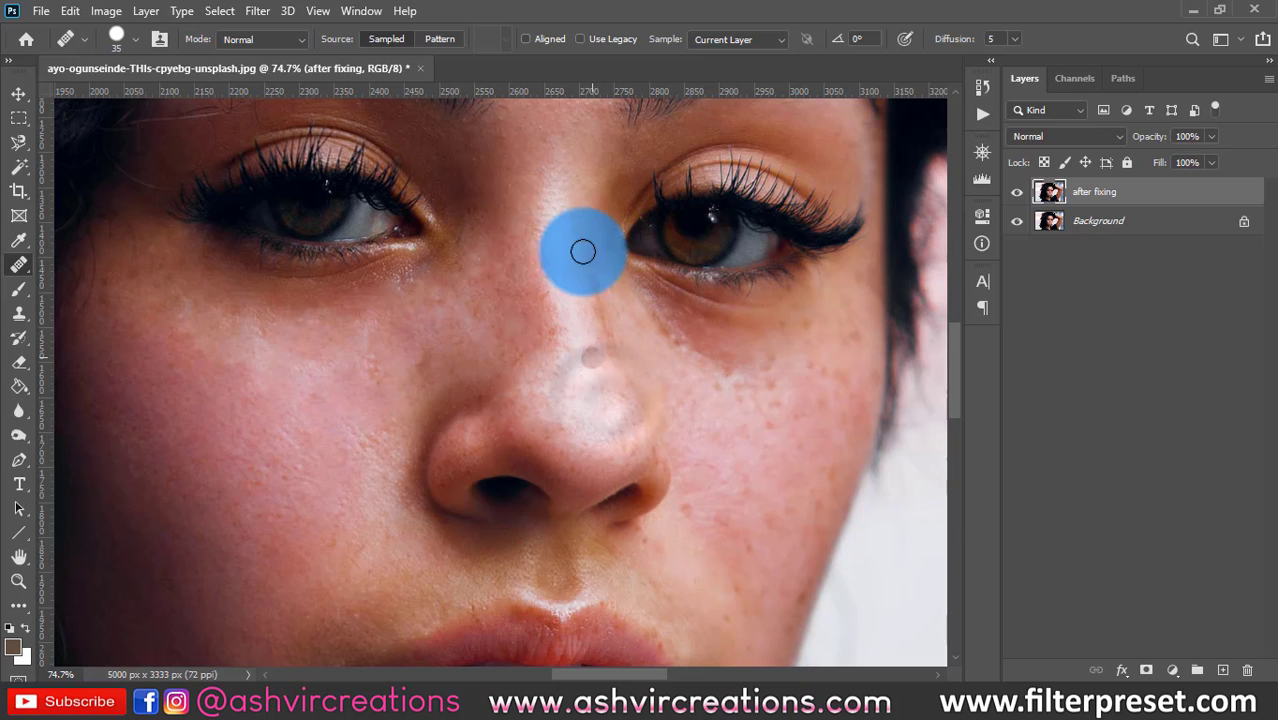
# Step: Heal the freckles across the image's right cheek, from below the eye to the outer edge of the face, with the 35 px Healing Brush
pyautogui.moveTo(773, 416)
pyautogui.mouseDown()
pyautogui.moveTo(773, 364)
pyautogui.moveTo(715, 388)
pyautogui.moveTo(747, 390)
pyautogui.moveTo(737, 410)
pyautogui.moveTo(732, 388)
pyautogui.moveTo(740, 425)
pyautogui.moveTo(685, 512)
pyautogui.moveTo(748, 553)
pyautogui.moveTo(714, 518)
pyautogui.moveTo(729, 527)
pyautogui.moveTo(747, 499)
pyautogui.moveTo(776, 524)
pyautogui.moveTo(820, 509)
pyautogui.moveTo(845, 382)
pyautogui.mouseUp()
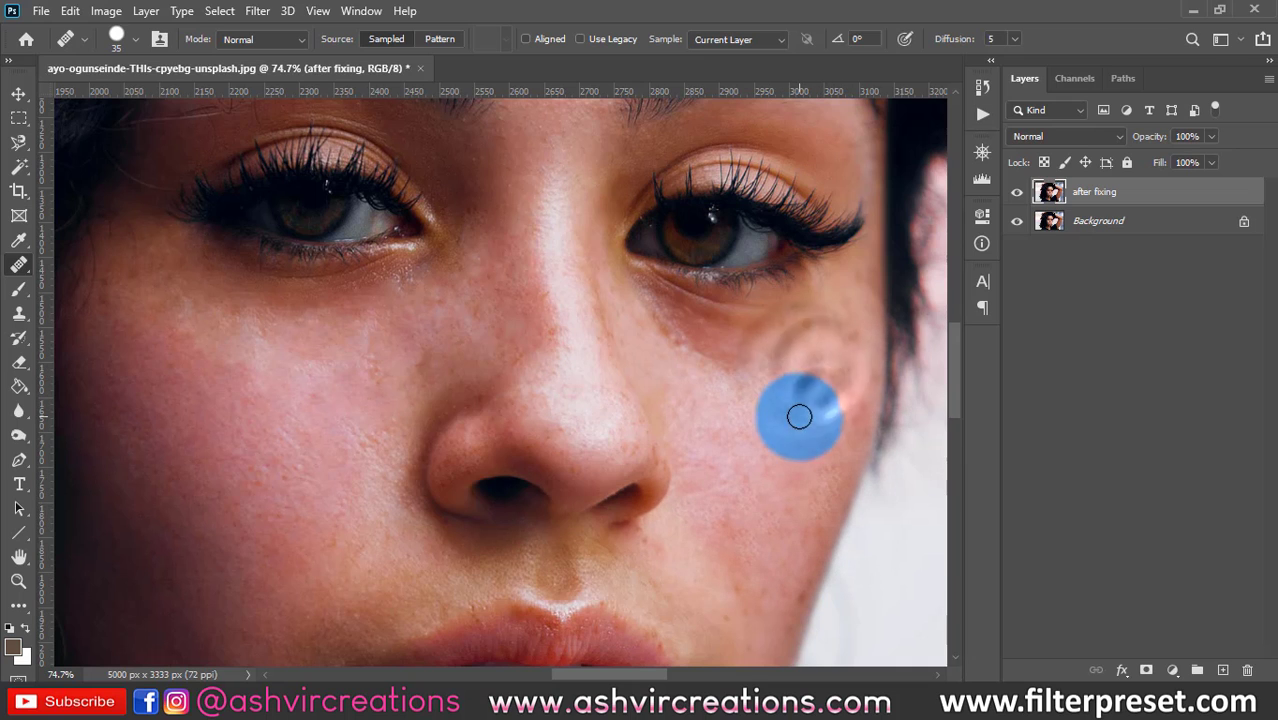
pyautogui.moveTo(727, 457); pyautogui.dragTo(790, 565)
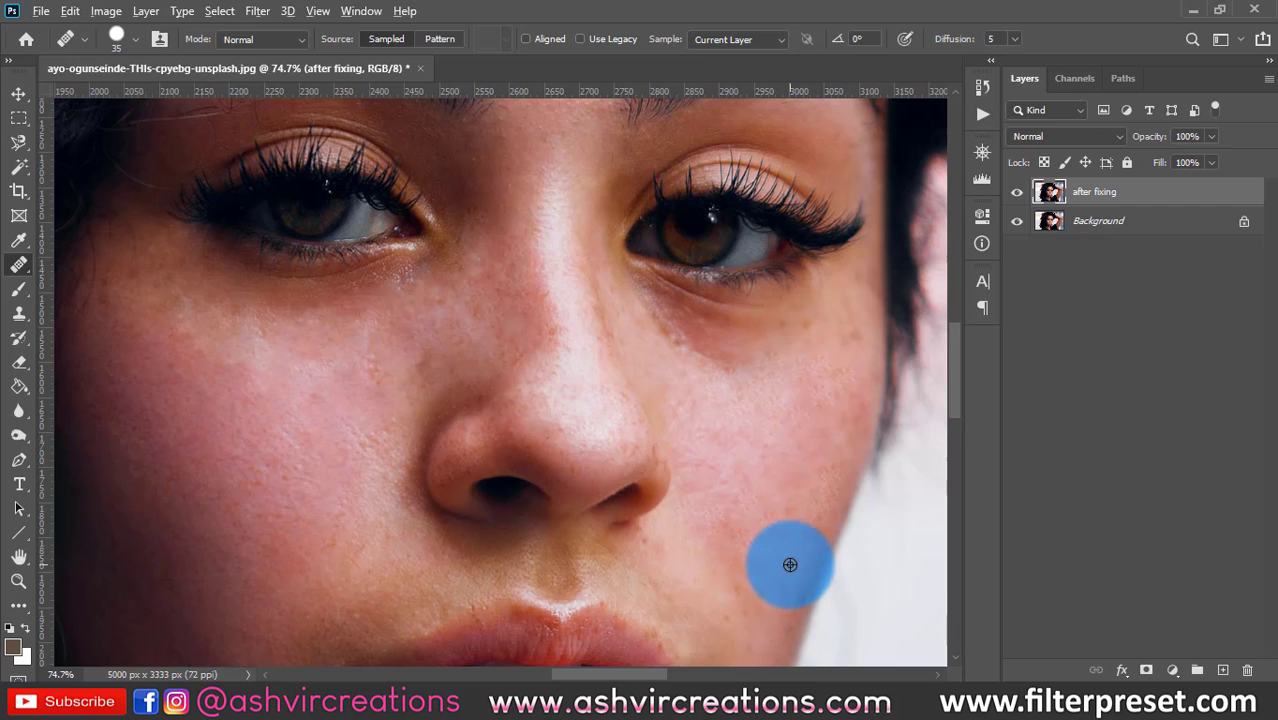
pyautogui.moveTo(822, 355); pyautogui.dragTo(841, 344)
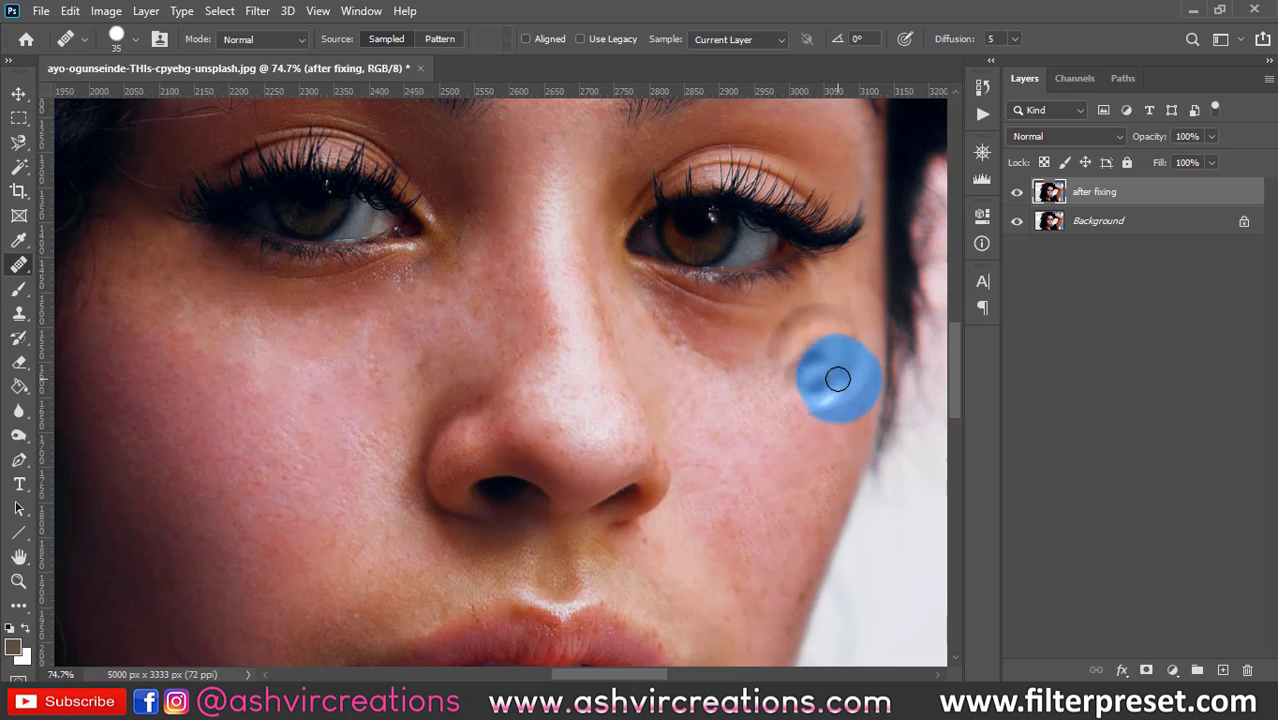
pyautogui.moveTo(810, 415)
pyautogui.mouseDown()
pyautogui.moveTo(798, 373)
pyautogui.moveTo(762, 375)
pyautogui.moveTo(758, 392)
pyautogui.moveTo(786, 382)
pyautogui.moveTo(778, 447)
pyautogui.mouseUp()
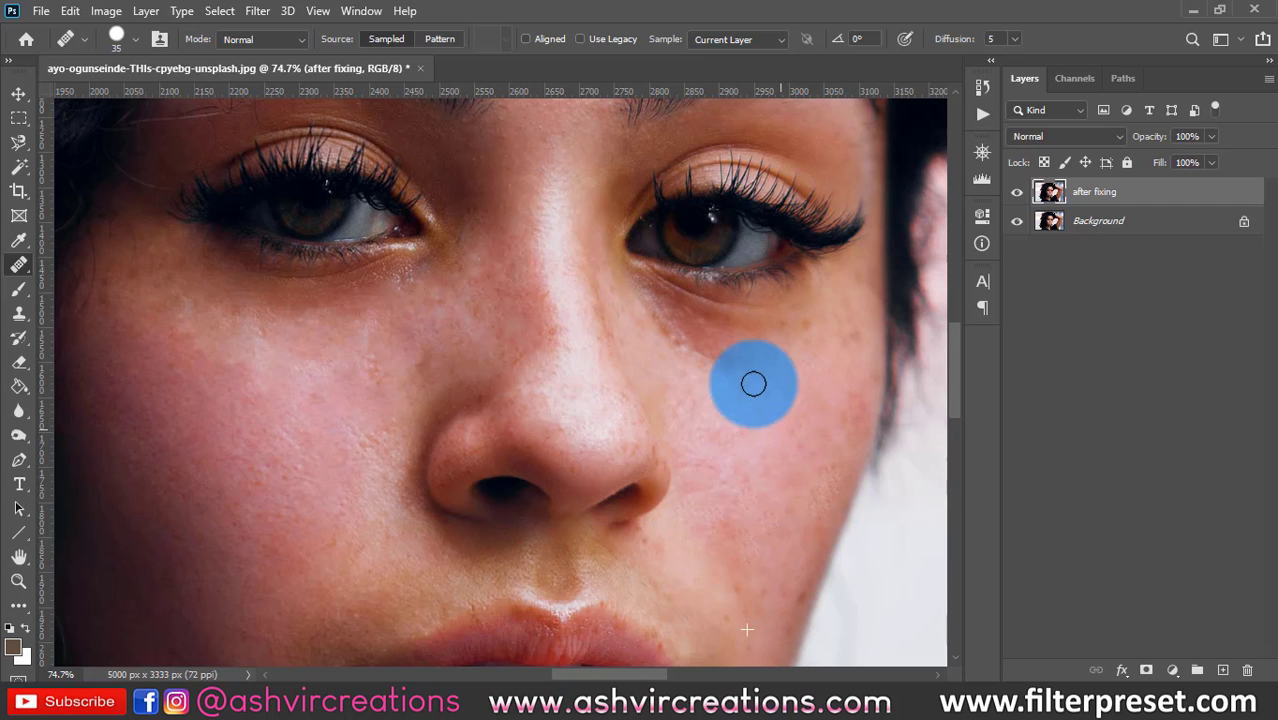
pyautogui.moveTo(753, 384)
pyautogui.mouseDown()
pyautogui.moveTo(730, 374)
pyautogui.moveTo(819, 416)
pyautogui.mouseUp()
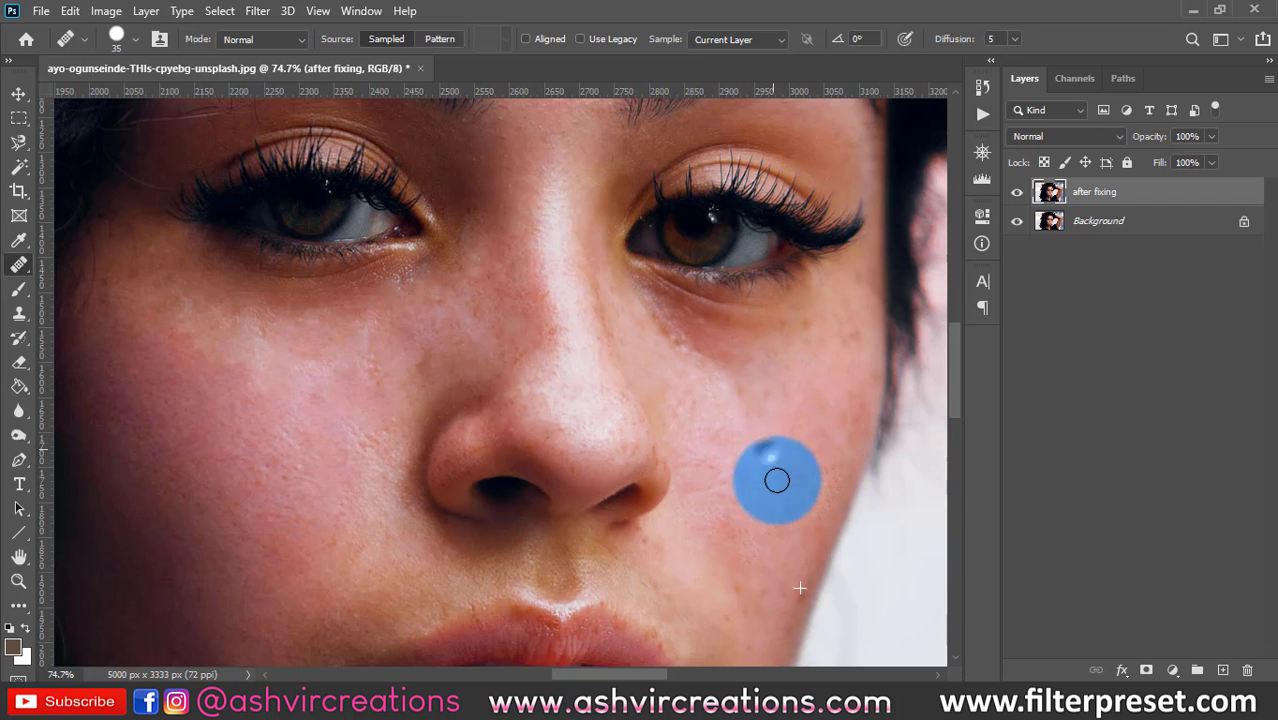
pyautogui.moveTo(823, 489)
pyautogui.mouseDown()
pyautogui.moveTo(787, 472)
pyautogui.moveTo(779, 491)
pyautogui.moveTo(798, 460)
pyautogui.moveTo(831, 446)
pyautogui.moveTo(825, 478)
pyautogui.moveTo(809, 474)
pyautogui.moveTo(823, 389)
pyautogui.moveTo(771, 478)
pyautogui.moveTo(736, 448)
pyautogui.moveTo(780, 433)
pyautogui.moveTo(797, 443)
pyautogui.moveTo(759, 422)
pyautogui.moveTo(698, 439)
pyautogui.moveTo(752, 427)
pyautogui.moveTo(791, 365)
pyautogui.moveTo(720, 411)
pyautogui.moveTo(772, 401)
pyautogui.moveTo(745, 366)
pyautogui.moveTo(722, 392)
pyautogui.moveTo(710, 379)
pyautogui.moveTo(703, 308)
pyautogui.moveTo(736, 353)
pyautogui.moveTo(729, 294)
pyautogui.moveTo(775, 345)
pyautogui.moveTo(710, 327)
pyautogui.moveTo(710, 369)
pyautogui.moveTo(694, 317)
pyautogui.moveTo(684, 337)
pyautogui.moveTo(713, 447)
pyautogui.moveTo(808, 359)
pyautogui.moveTo(737, 304)
pyautogui.moveTo(797, 295)
pyautogui.moveTo(727, 291)
pyautogui.moveTo(744, 307)
pyautogui.moveTo(735, 288)
pyautogui.moveTo(681, 267)
pyautogui.moveTo(798, 315)
pyautogui.moveTo(685, 260)
pyautogui.moveTo(778, 291)
pyautogui.moveTo(807, 257)
pyautogui.mouseUp()
# Step: Examine the cheeks, mouth area and forehead close up and in the full portrait for remaining spots
pyautogui.scroll(-6, 773, 294)
pyautogui.scroll(5, 784, 304)
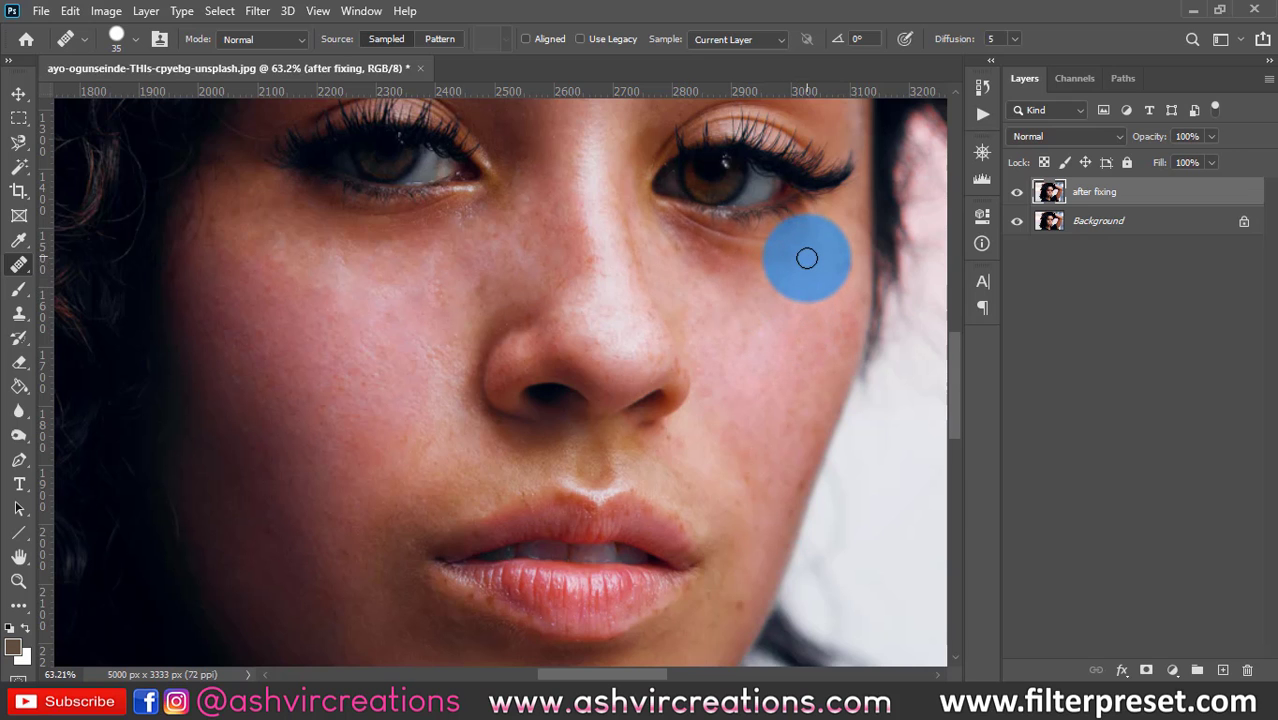
pyautogui.scroll(-4, 807, 257)
pyautogui.moveTo(742, 205)
pyautogui.mouseDown()
pyautogui.moveTo(688, 317)
pyautogui.moveTo(585, 271)
pyautogui.mouseUp()
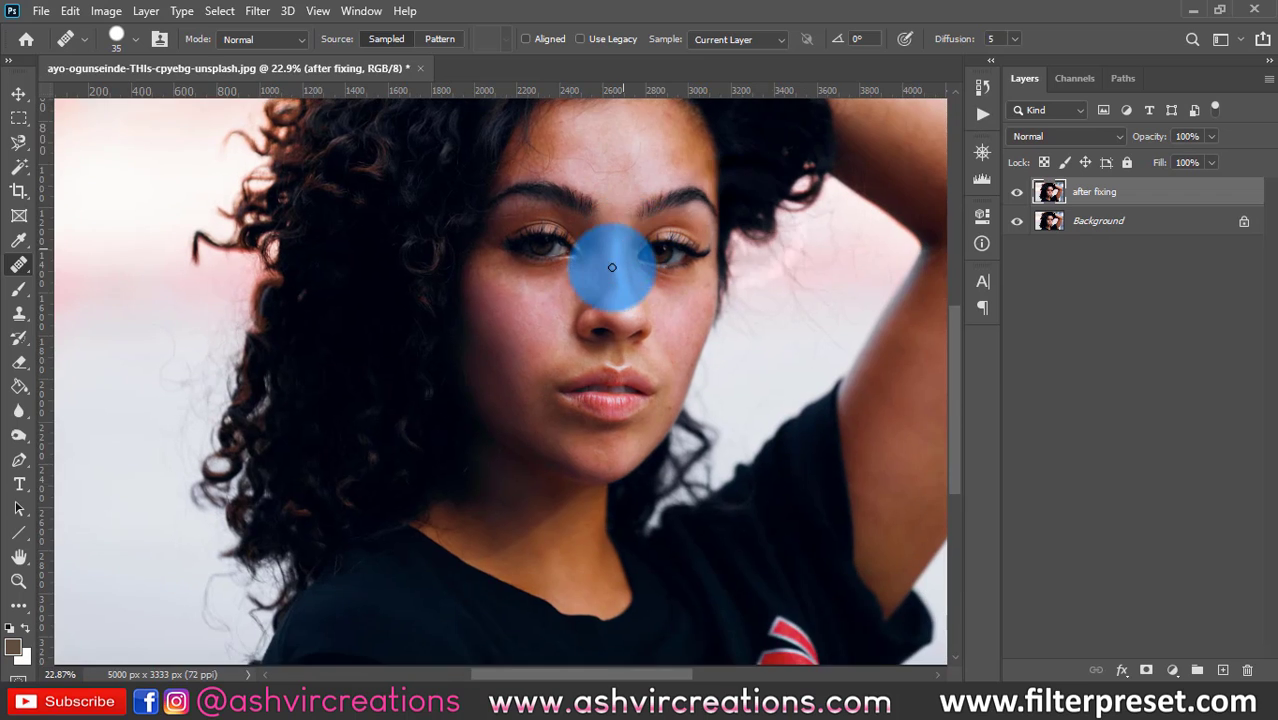
pyautogui.scroll(3, 585, 285)
pyautogui.scroll(-1, 592, 293)
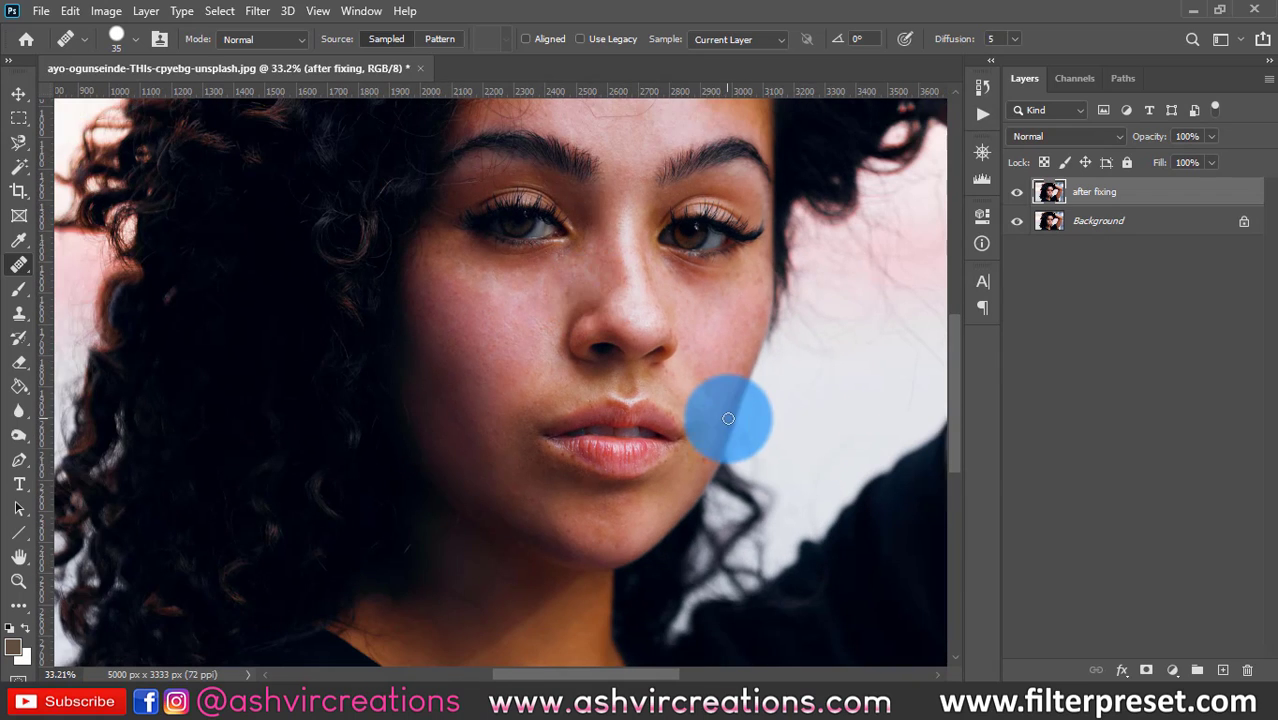
pyautogui.scroll(2, 727, 435)
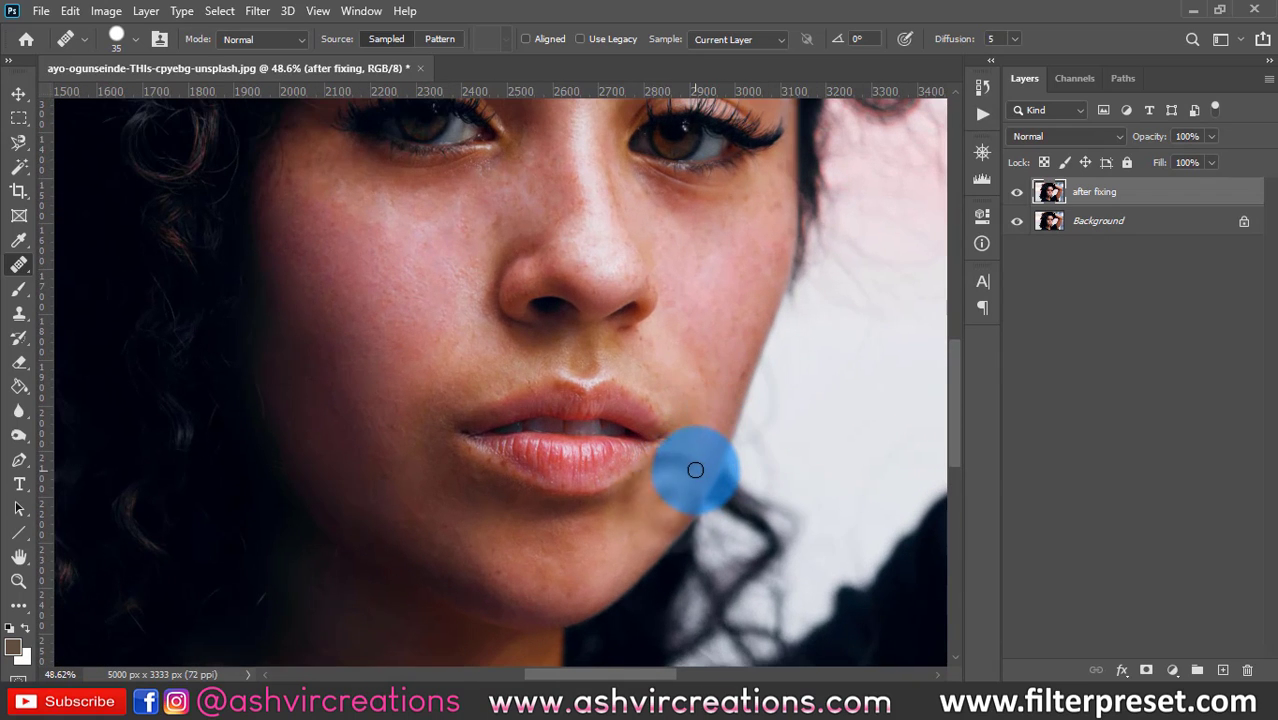
pyautogui.scroll(-5, 722, 329)
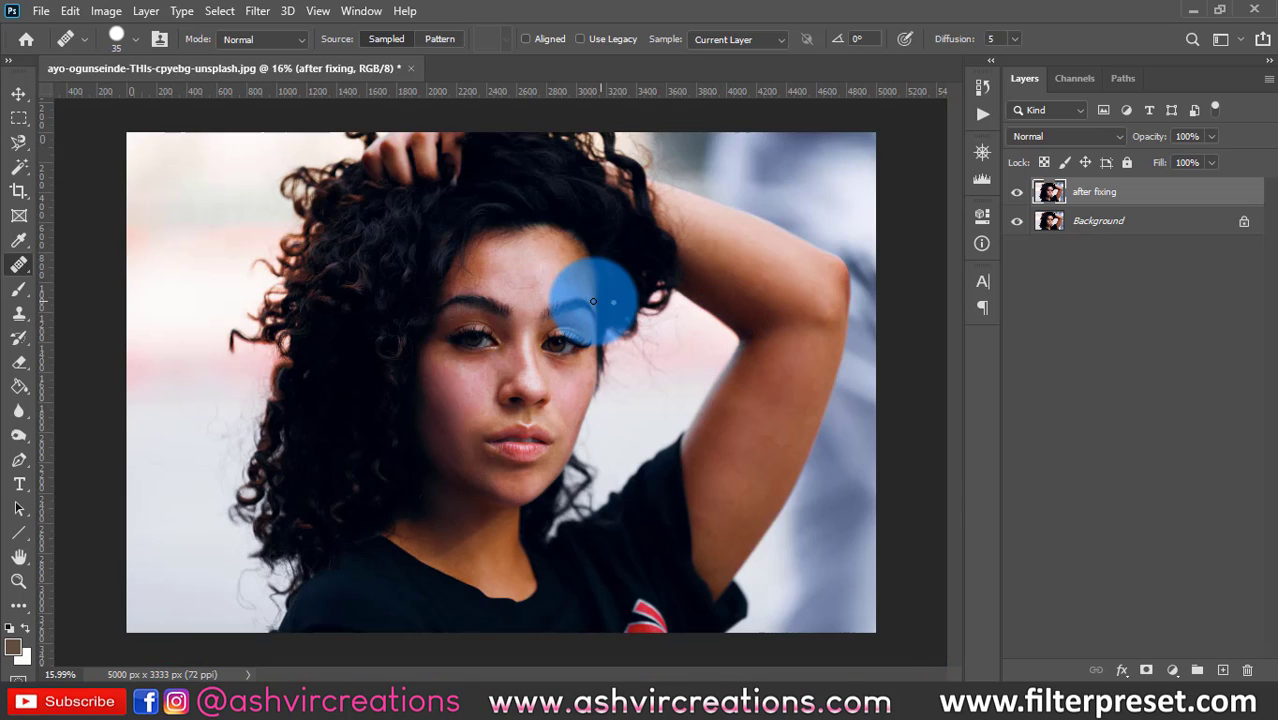
pyautogui.scroll(4, 593, 301)
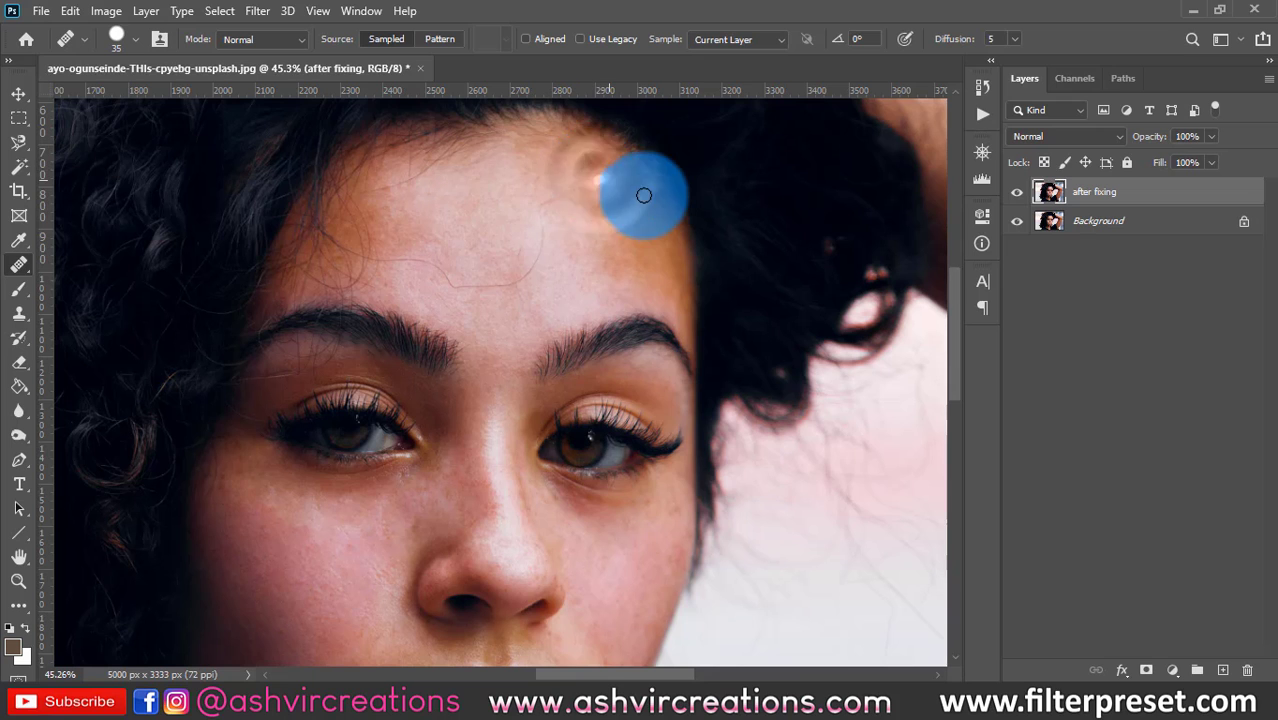
pyautogui.scroll(-2, 613, 214)
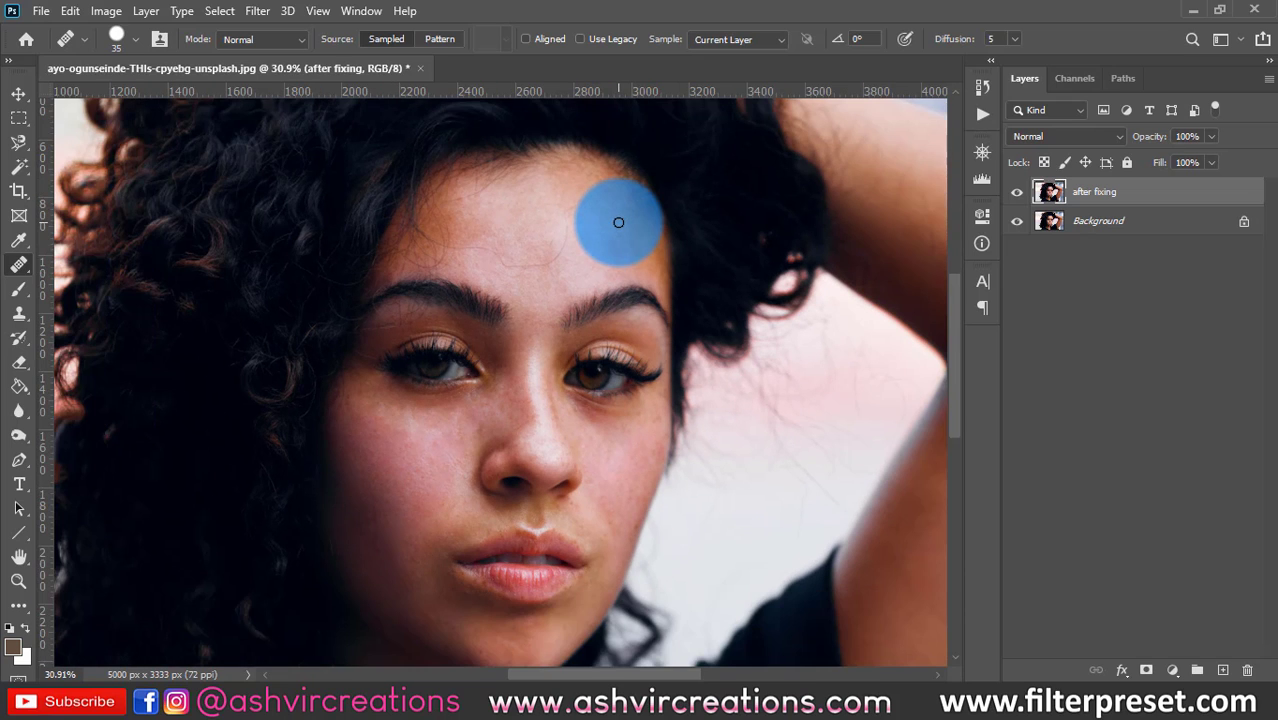
# Step: Switch to the Move tool and inspect the healed skin around the nose, eyes and cheeks
pyautogui.press('v')
pyautogui.moveTo(559, 429); pyautogui.dragTo(556, 372)
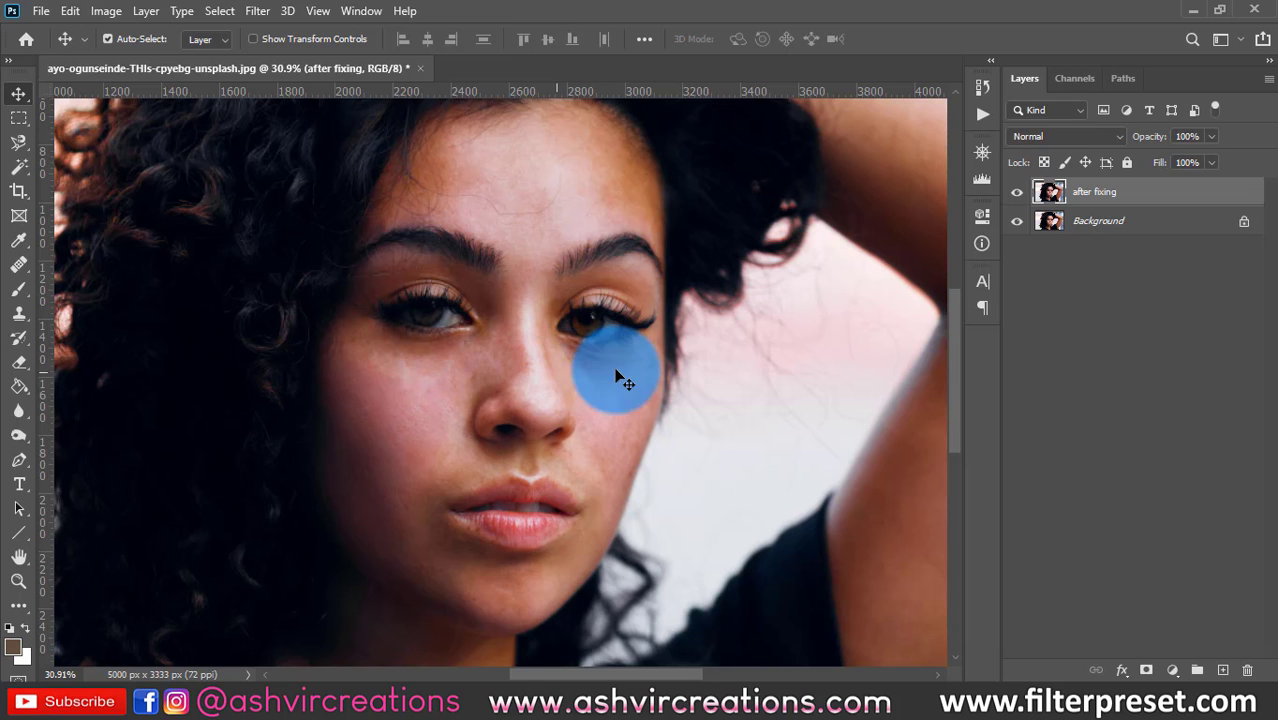
pyautogui.scroll(2, 600, 380)
pyautogui.scroll(3, 330, 440)
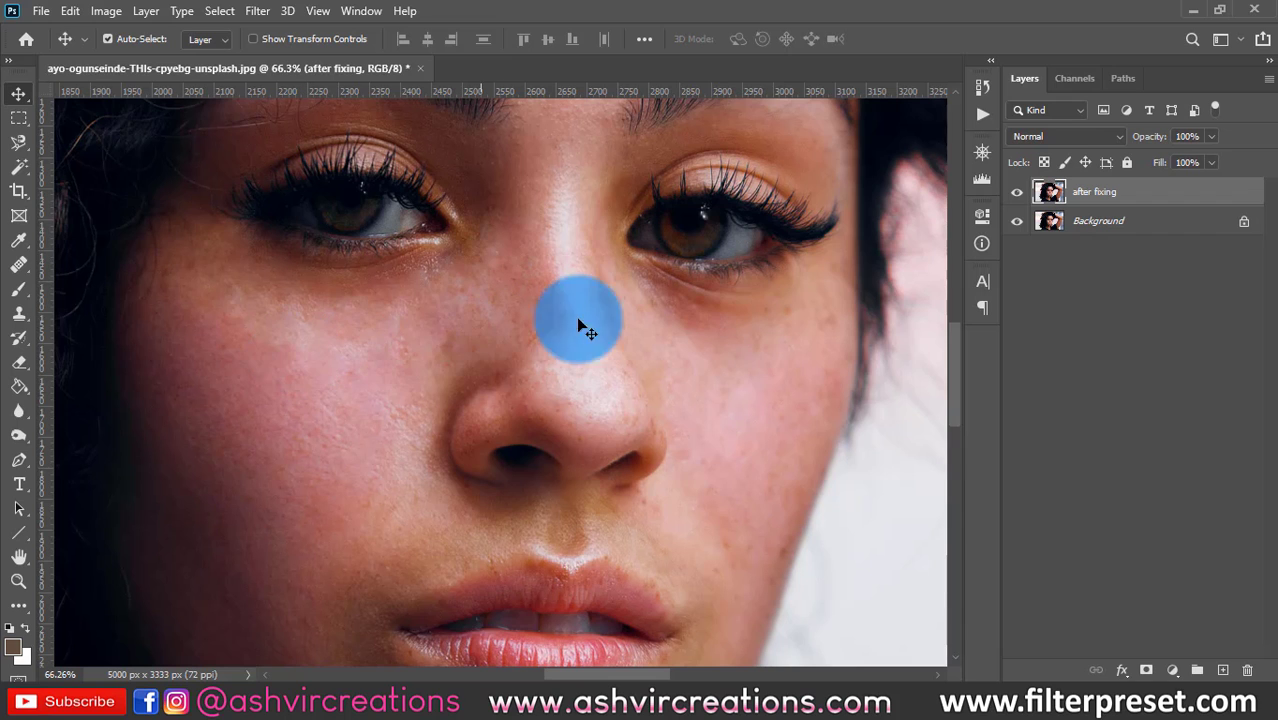
pyautogui.scroll(-2, 601, 310)
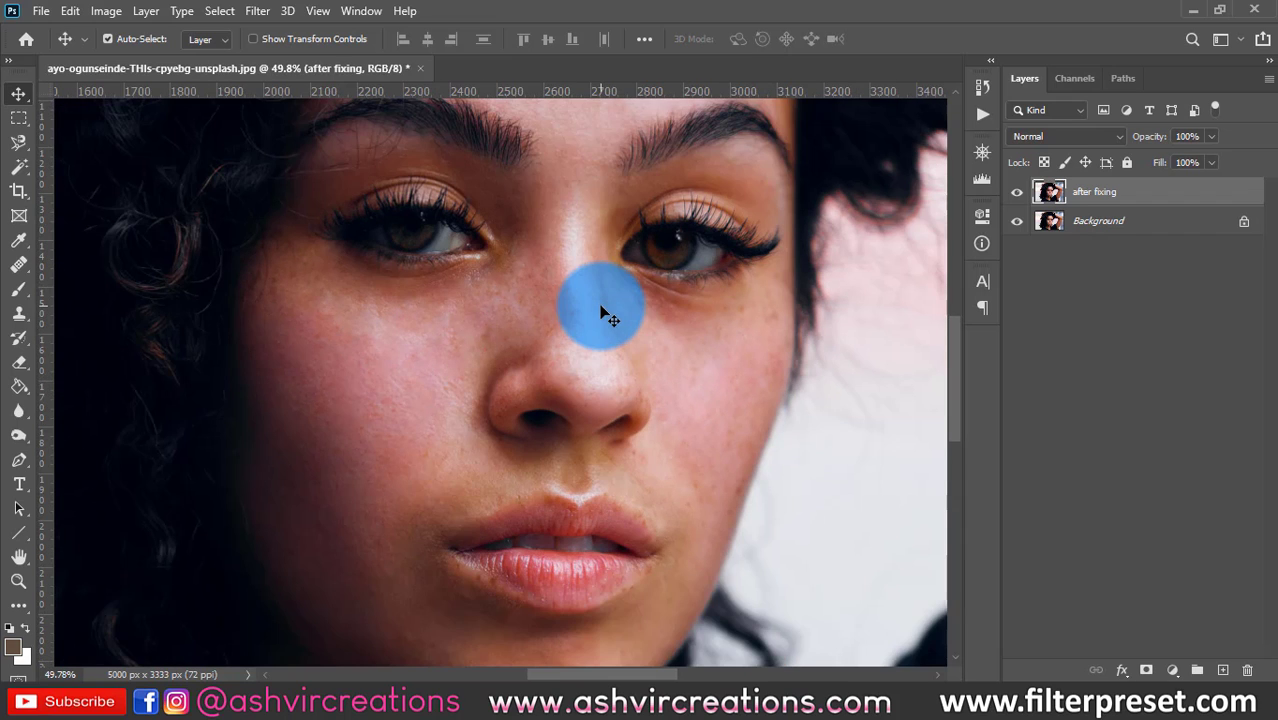
pyautogui.scroll(2, 584, 177)
pyautogui.scroll(-1, 627, 370)
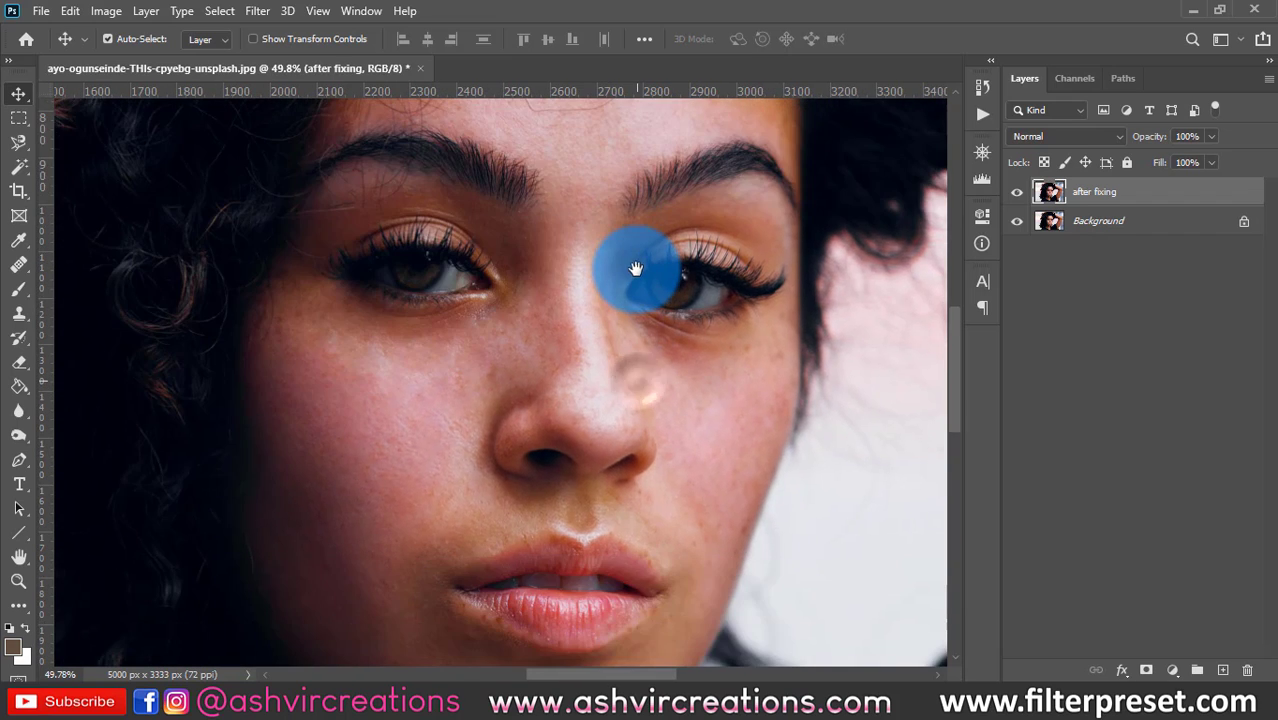
pyautogui.scroll(-2, 640, 295)
pyautogui.scroll(-4, 634, 287)
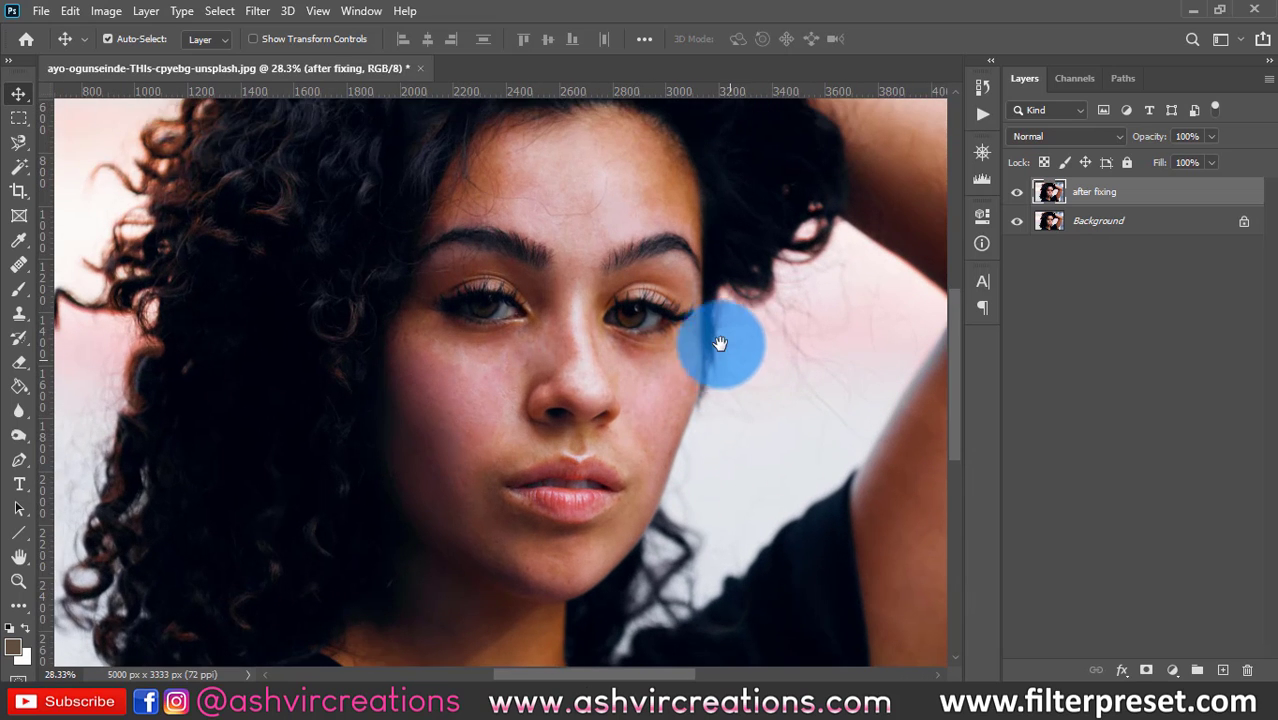
pyautogui.moveTo(720, 343); pyautogui.dragTo(710, 327)
pyautogui.moveTo(841, 265); pyautogui.dragTo(827, 296)
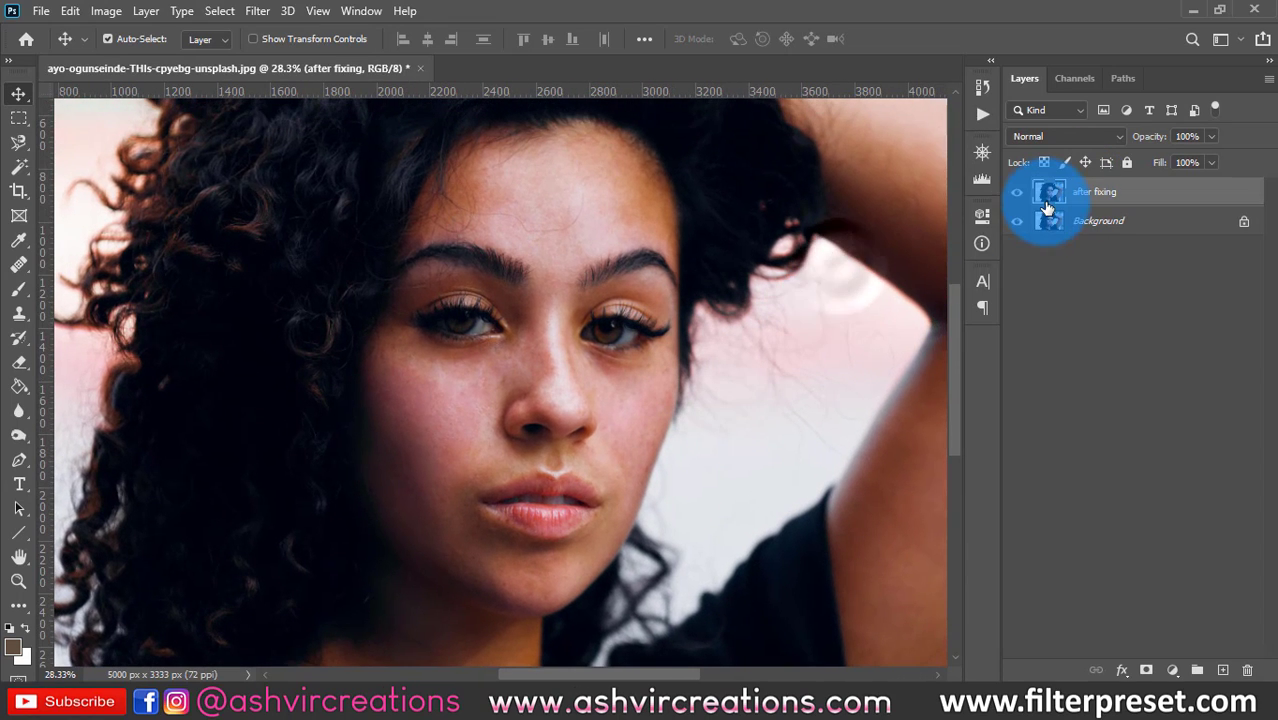
# Step: Toggle the visibility of the "after fixing" layer to compare the retouched face with the original
pyautogui.scroll(2, 724, 353)
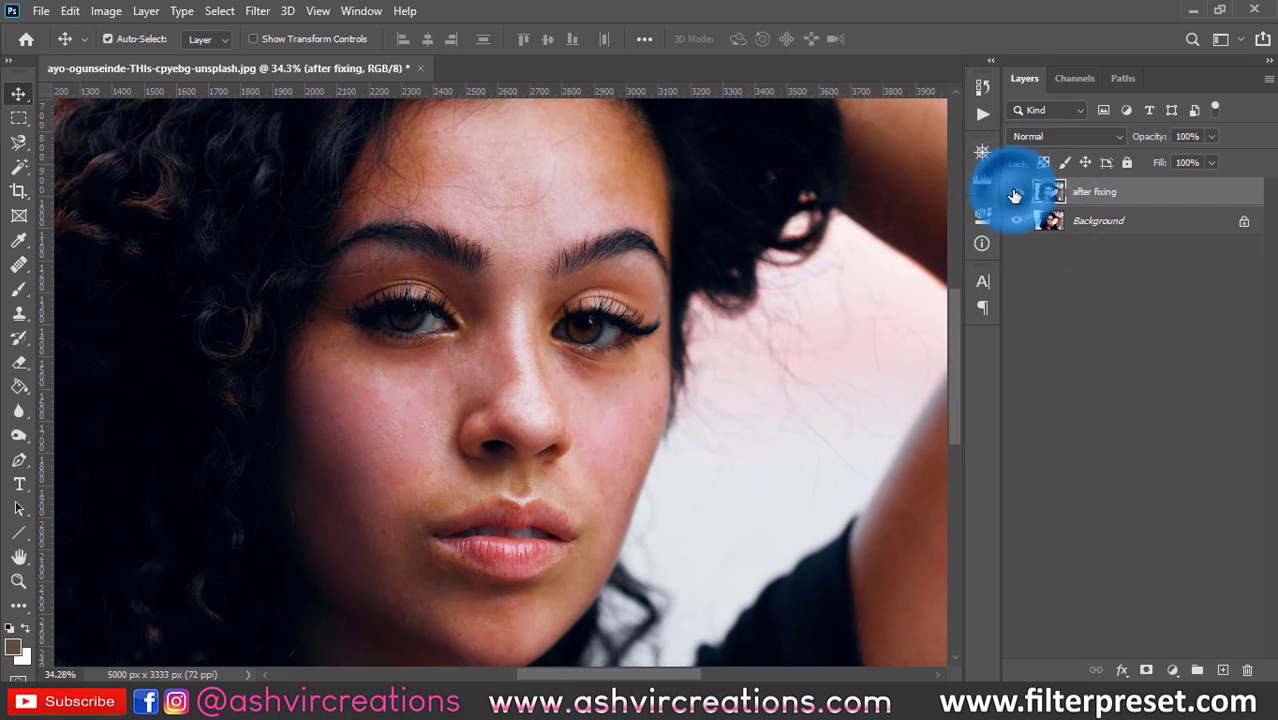
pyautogui.click(1014, 194)
pyautogui.click(1010, 195)
pyautogui.click(1008, 195)
pyautogui.click(1008, 195)
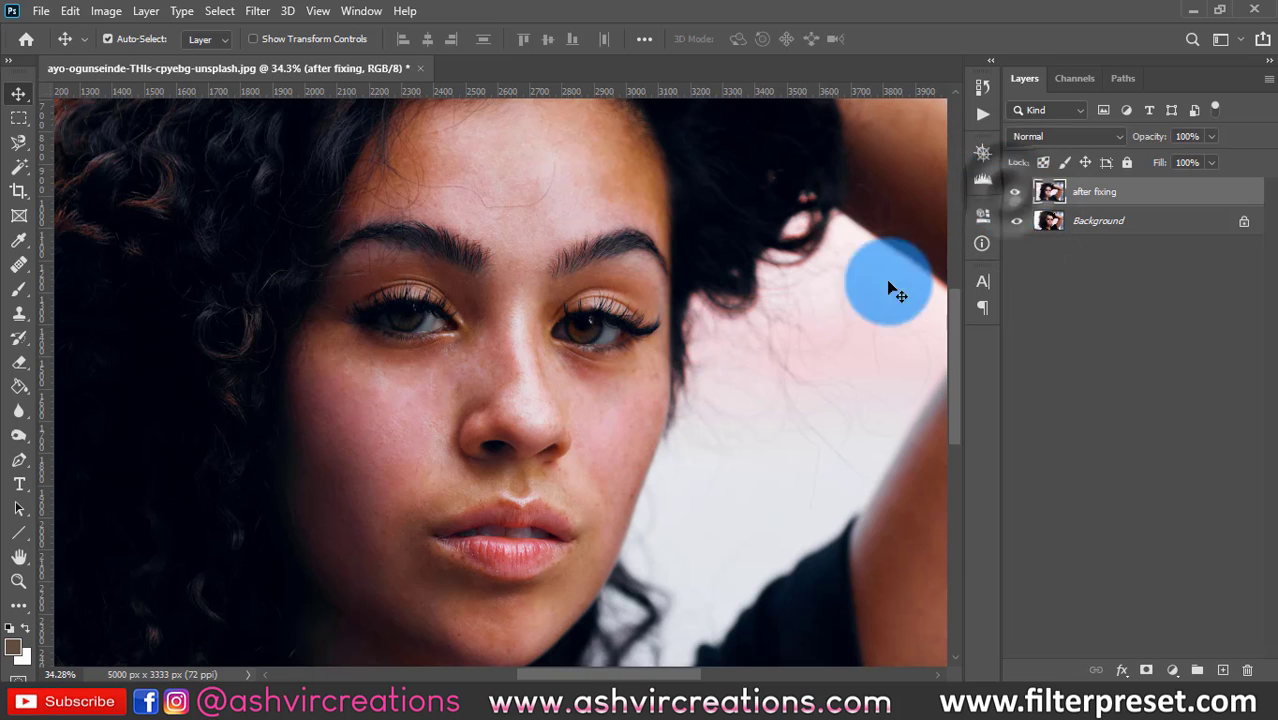
# Step: With the 45 px Spot Healing Brush, remove leftover spots below the image's right eye, beside the nose and at the left cheek's outer edge
pyautogui.click(15, 275)
pyautogui.rightClick(15, 275)
pyautogui.click(120, 262)
pyautogui.scroll(4, 445, 556)
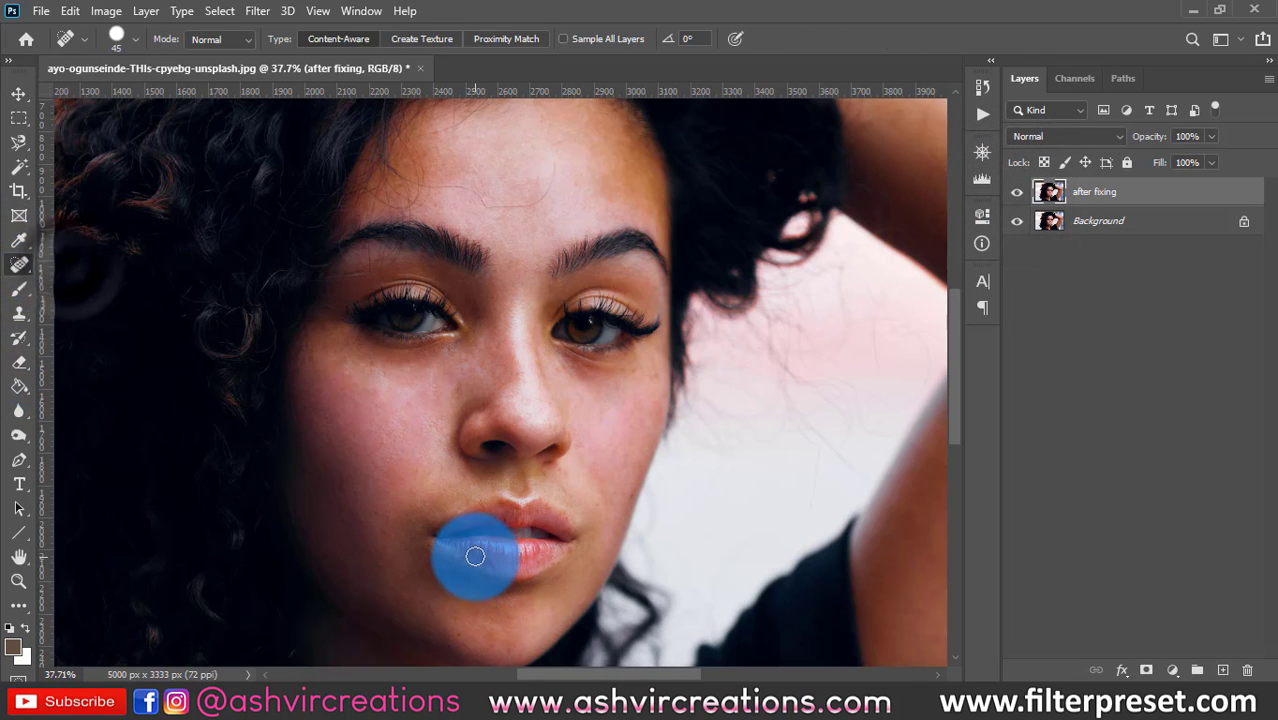
pyautogui.scroll(-2, 471, 587)
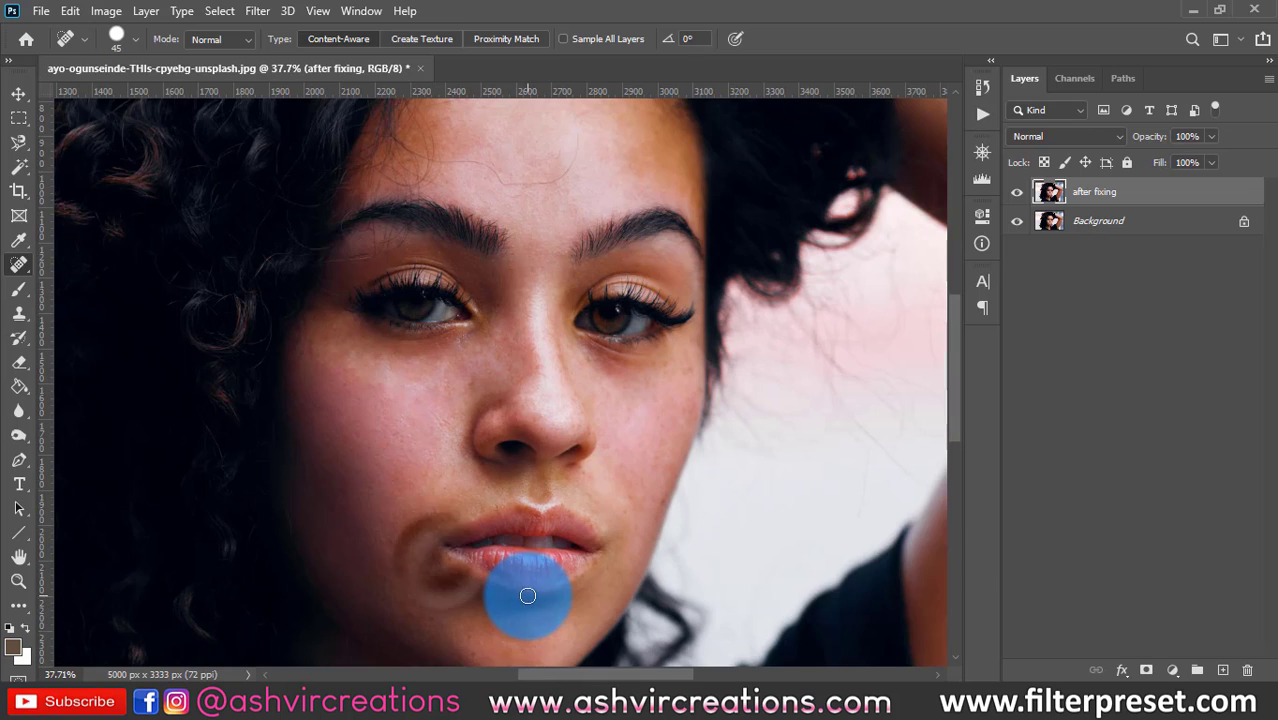
pyautogui.click(688, 367)
pyautogui.click(670, 367)
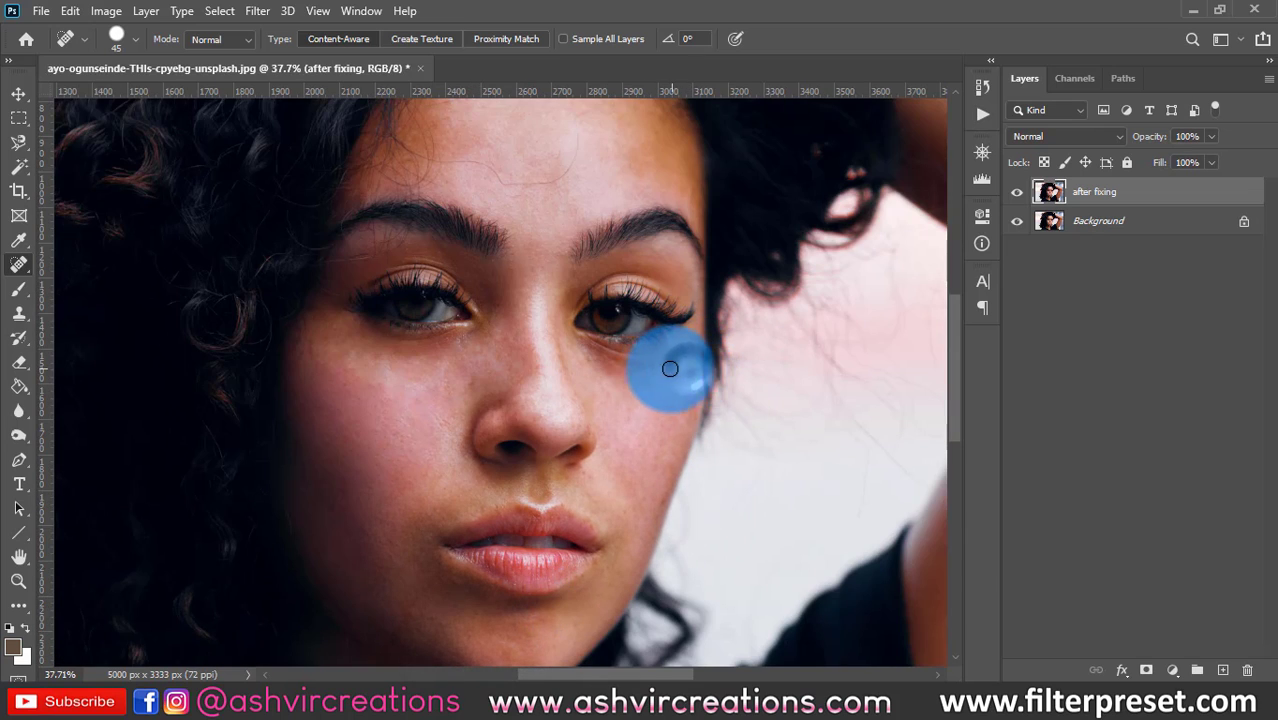
pyautogui.click(476, 373)
pyautogui.click(311, 345)
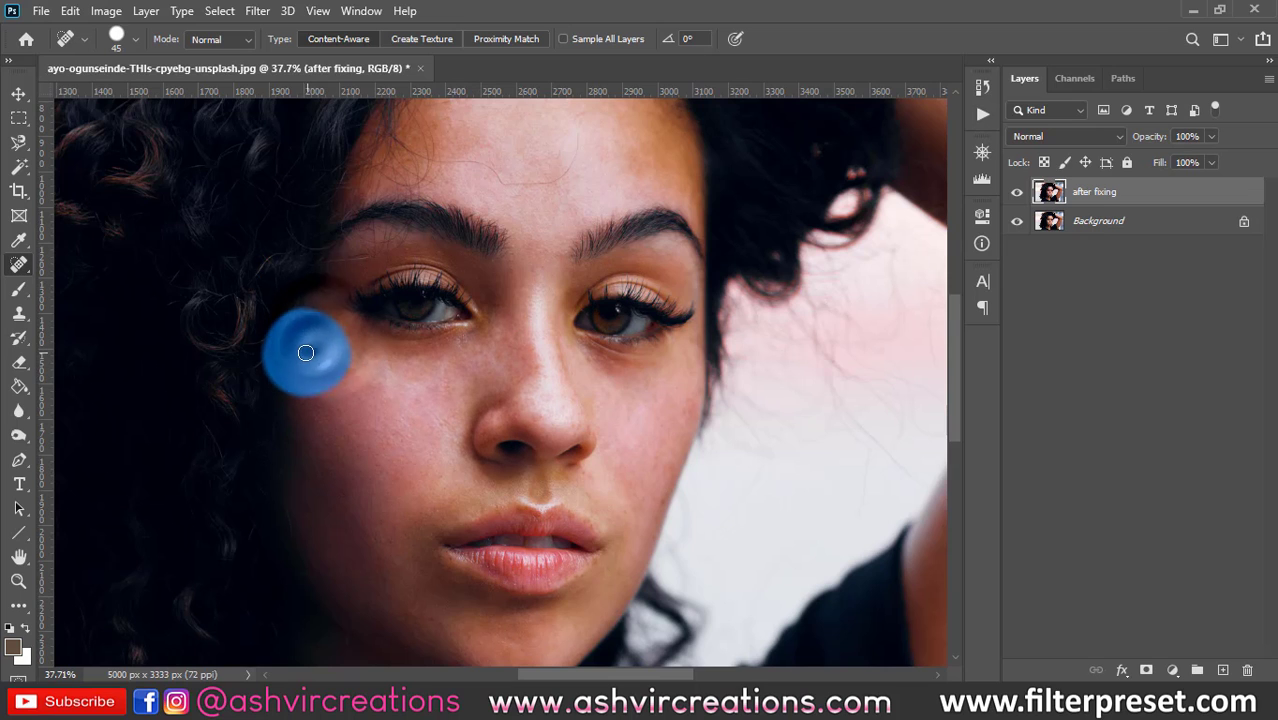
# Step: Remove the small spots in the middle of the forehead and near the hairline with the Spot Healing Brush
pyautogui.moveTo(576, 213); pyautogui.dragTo(541, 323)
pyautogui.click(519, 257)
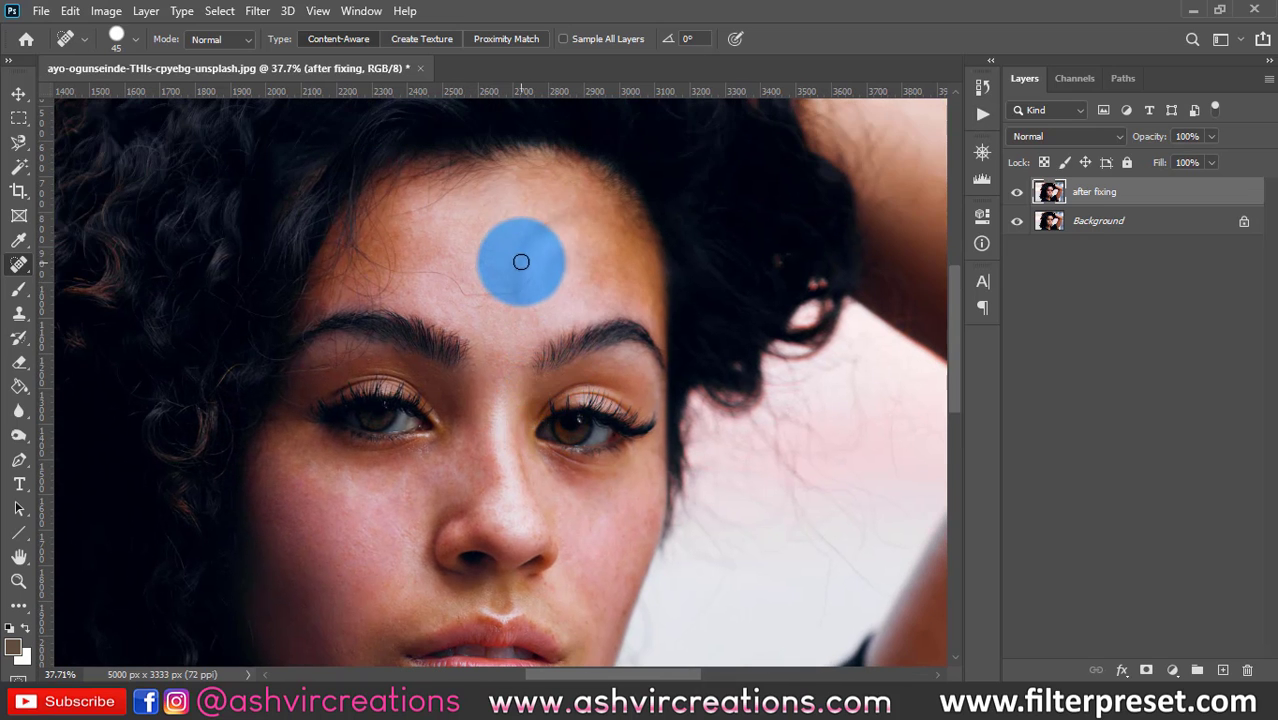
pyautogui.click(416, 214)
# Step: Check the finished face and compare it with the original by hiding and showing the "after fixing" layer
pyautogui.scroll(-4, 521, 356)
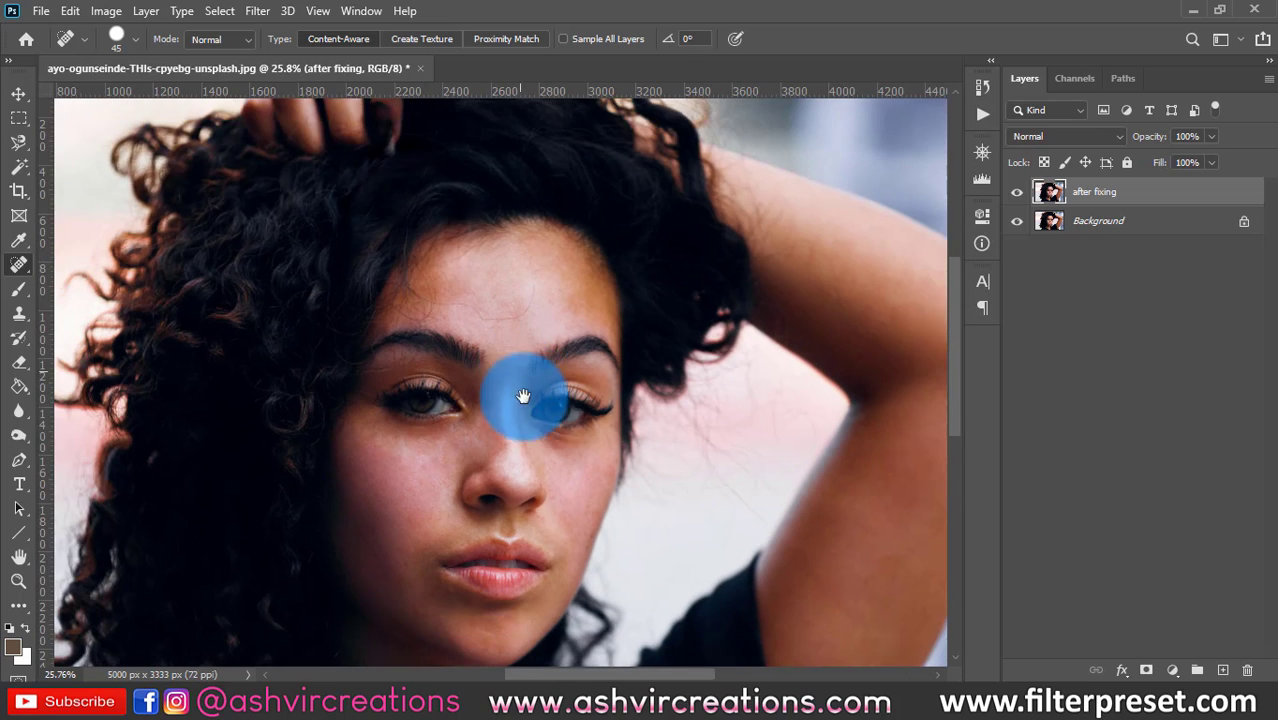
pyautogui.moveTo(523, 424); pyautogui.dragTo(525, 336)
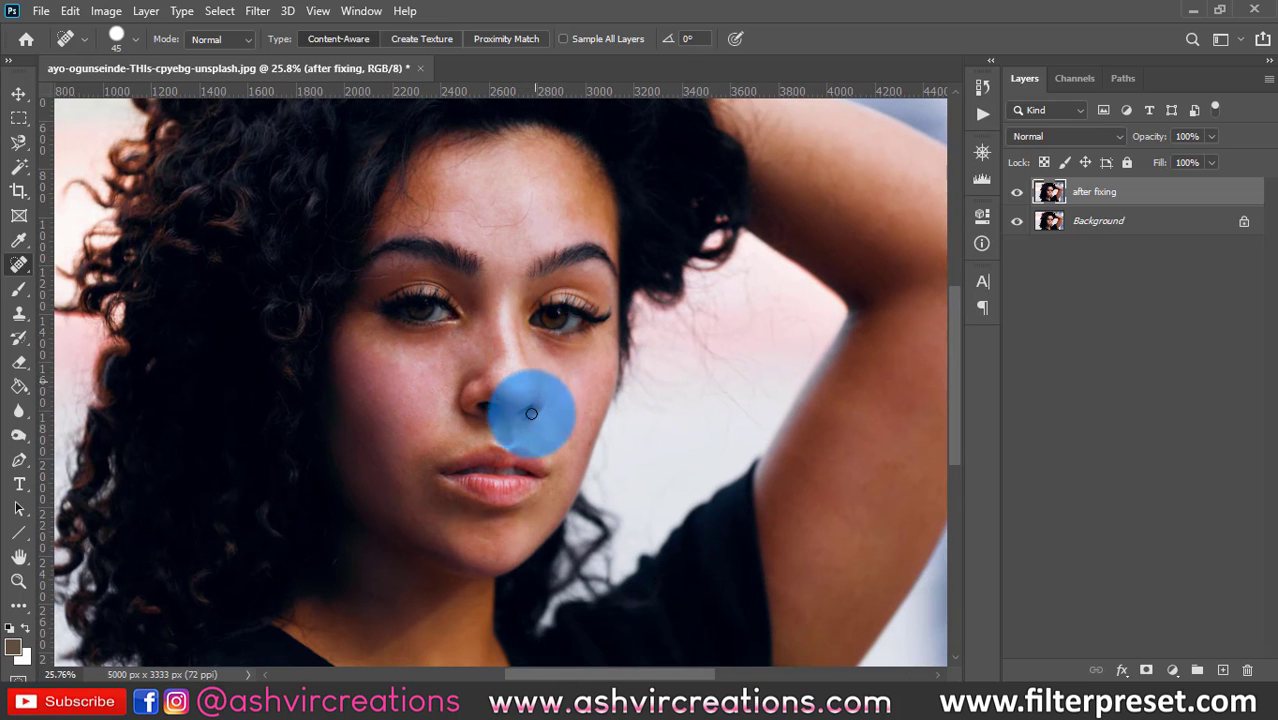
pyautogui.scroll(7, 447, 511)
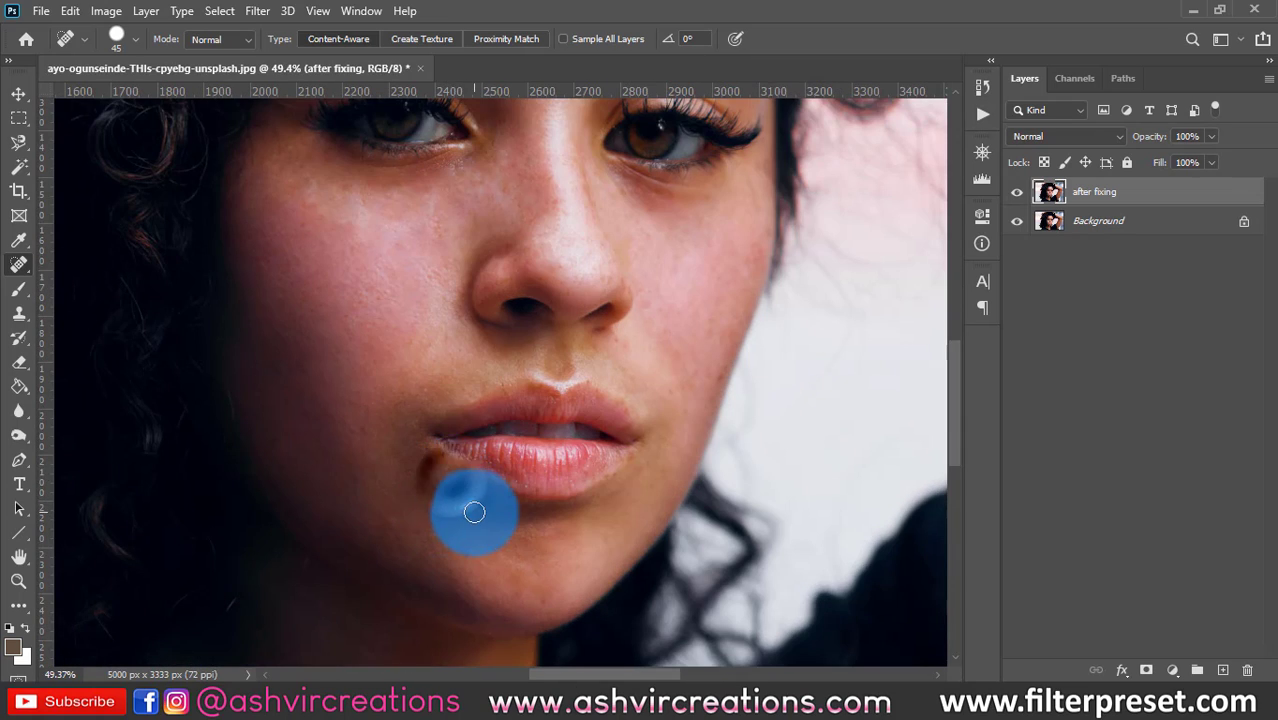
pyautogui.scroll(-4, 471, 508)
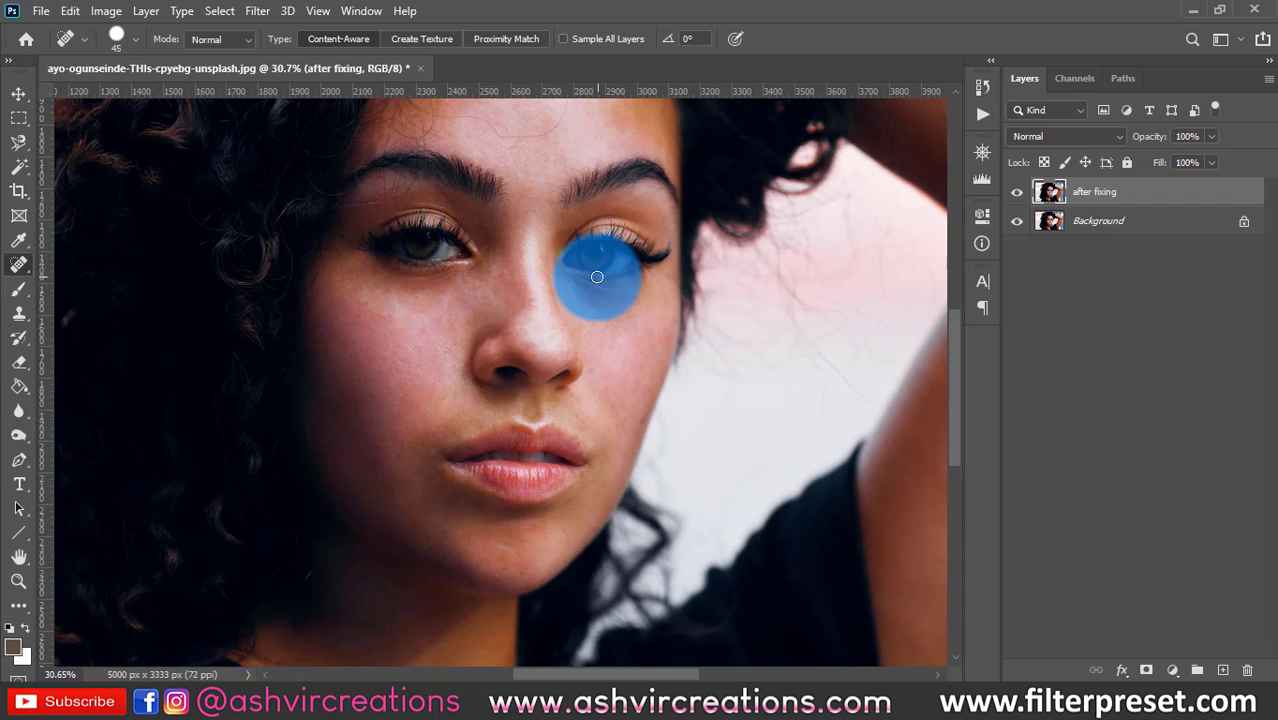
pyautogui.scroll(-2, 597, 277)
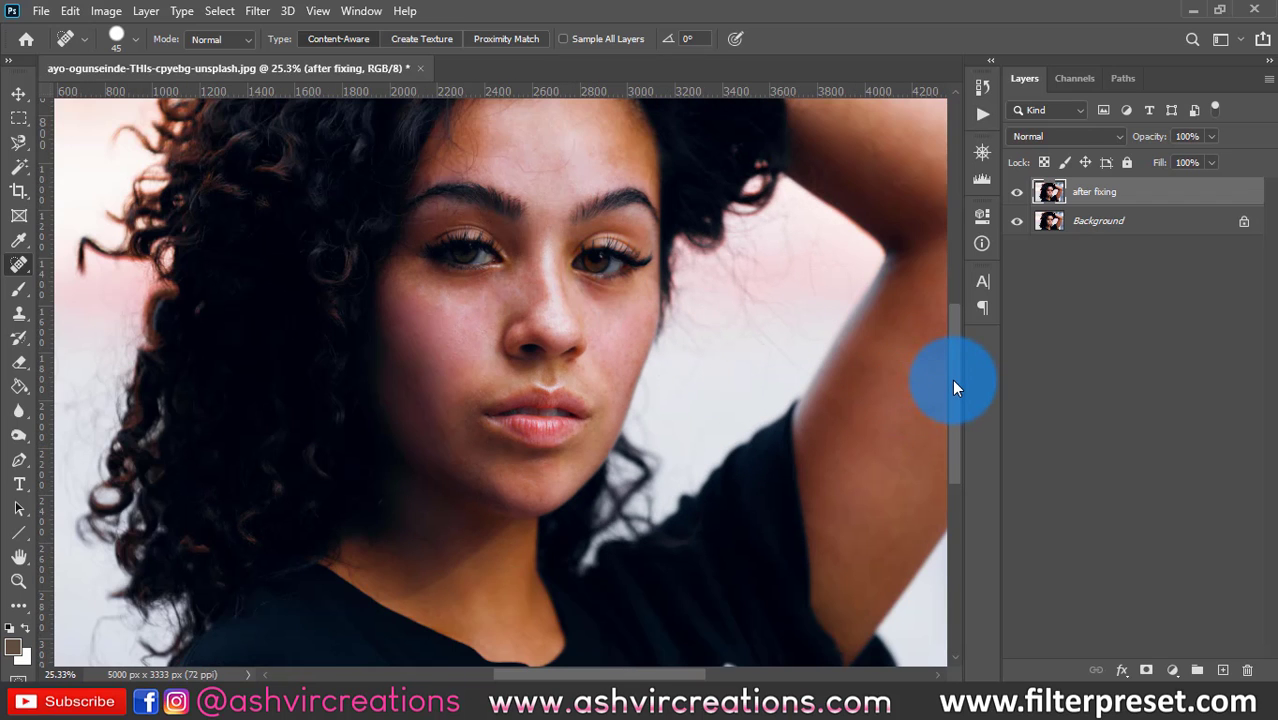
pyautogui.scroll(2, 954, 388)
pyautogui.click(1017, 191)
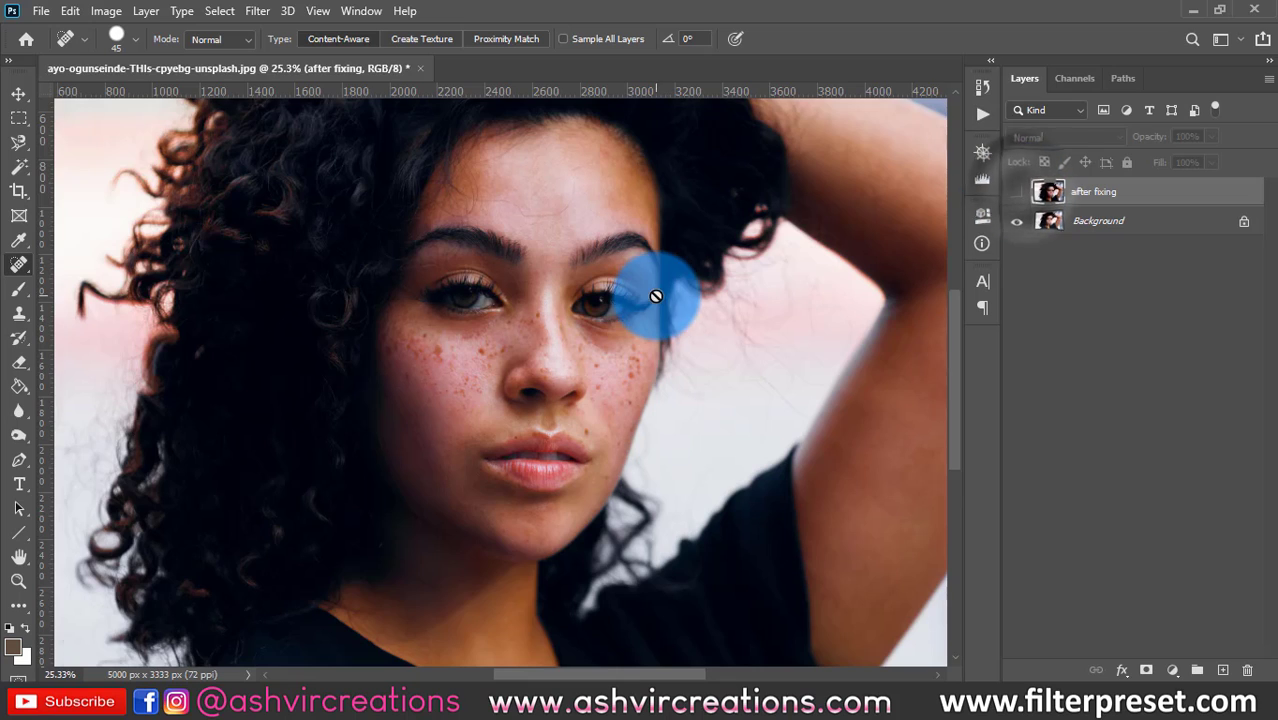
pyautogui.scroll(2, 655, 296)
pyautogui.click(1020, 196)
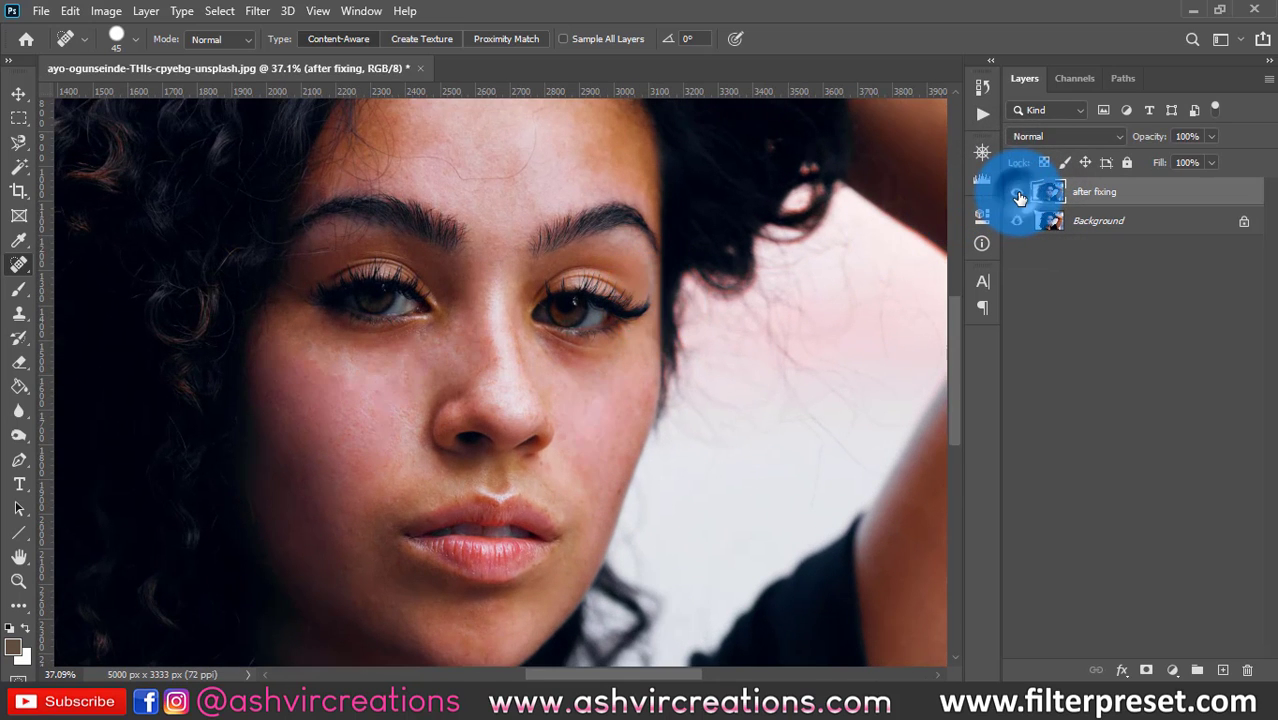
pyautogui.click(1020, 196)
pyautogui.click(1020, 196)
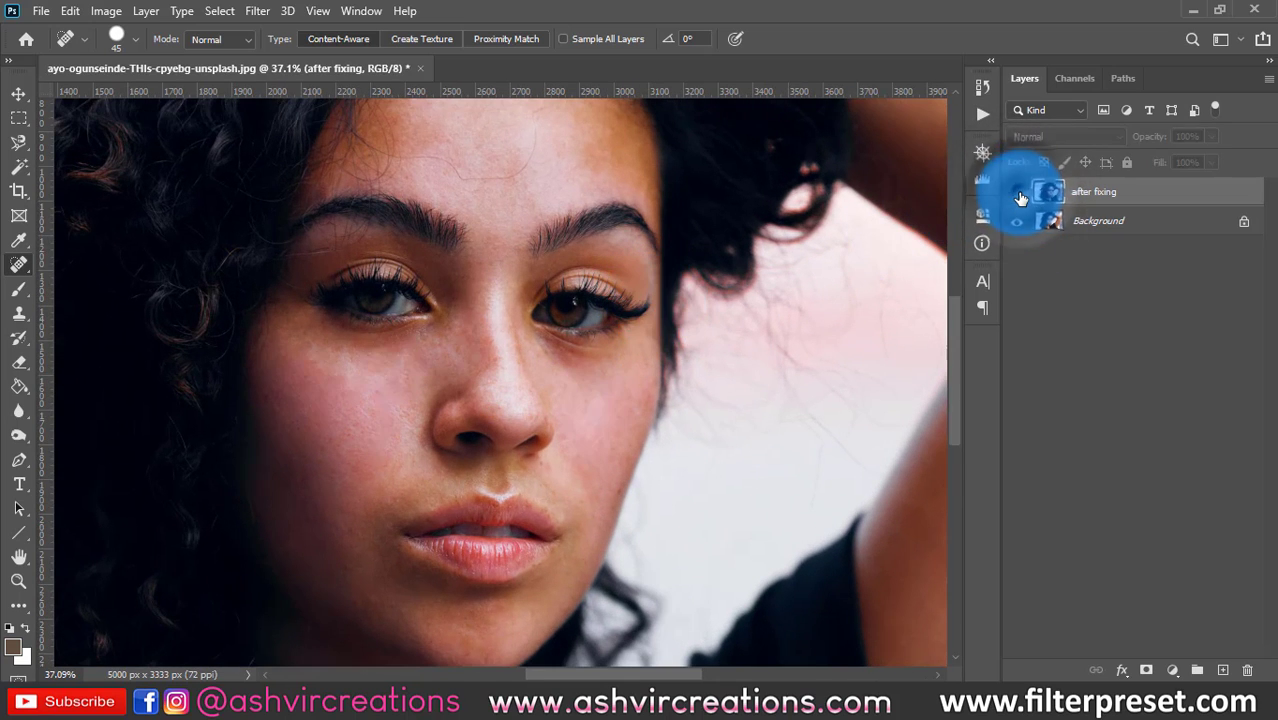
# Step: Repeatedly hide and show the "after fixing" layer to compare the freckled original with the retouched skin, finishing with the layer shown
pyautogui.click(1020, 196)
pyautogui.click(1020, 196)
pyautogui.click(1020, 196)
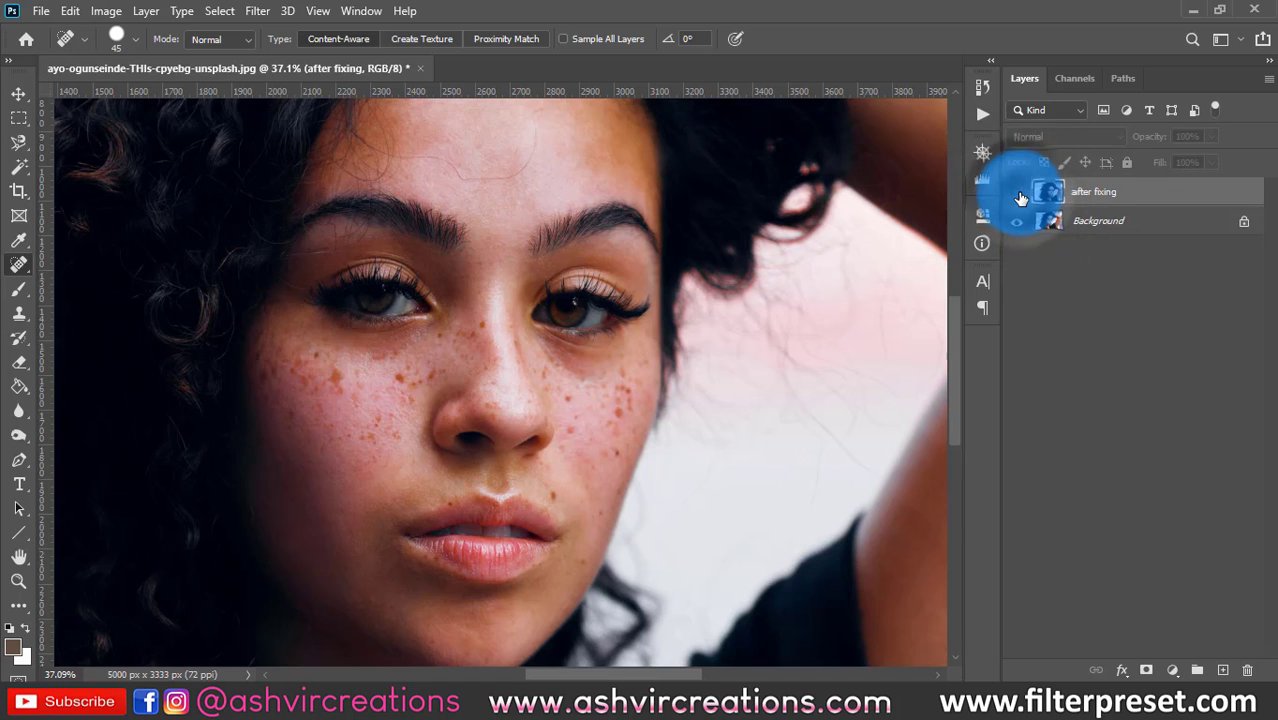
pyautogui.click(1020, 196)
pyautogui.click(1020, 196)
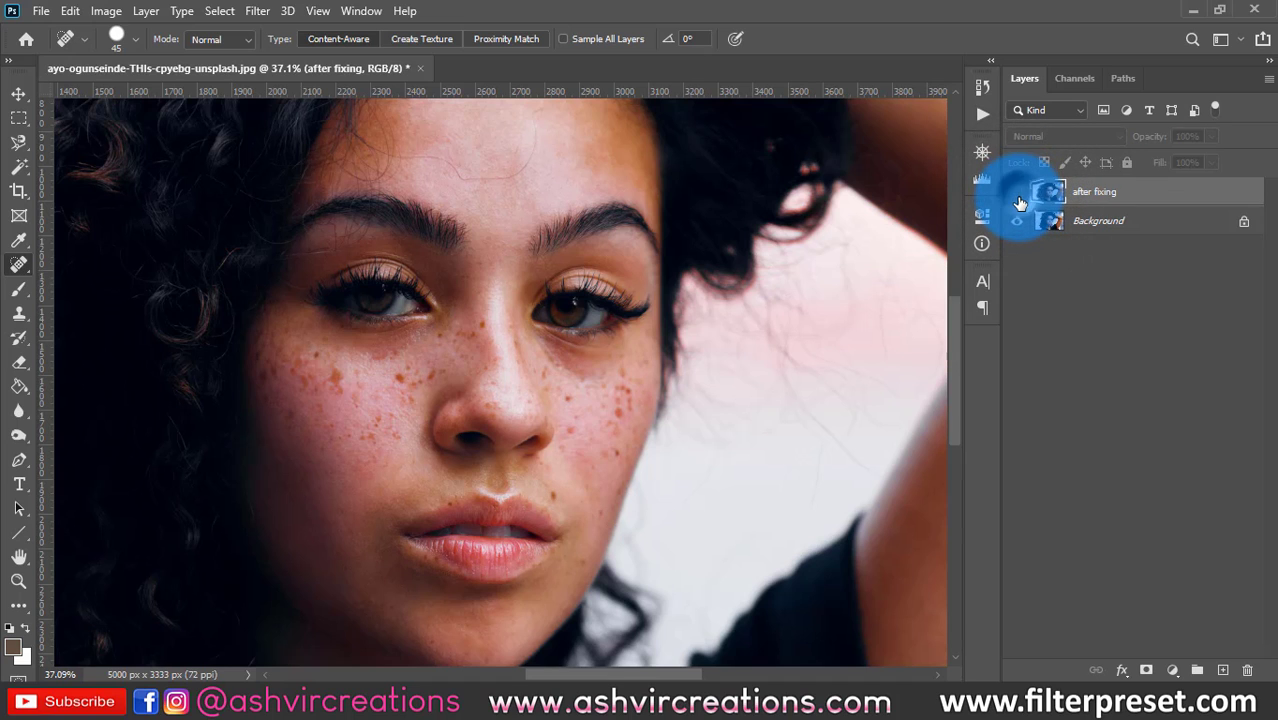
pyautogui.click(1020, 196)
pyautogui.click(1020, 198)
pyautogui.click(1020, 198)
pyautogui.click(1019, 198)
pyautogui.click(1019, 198)
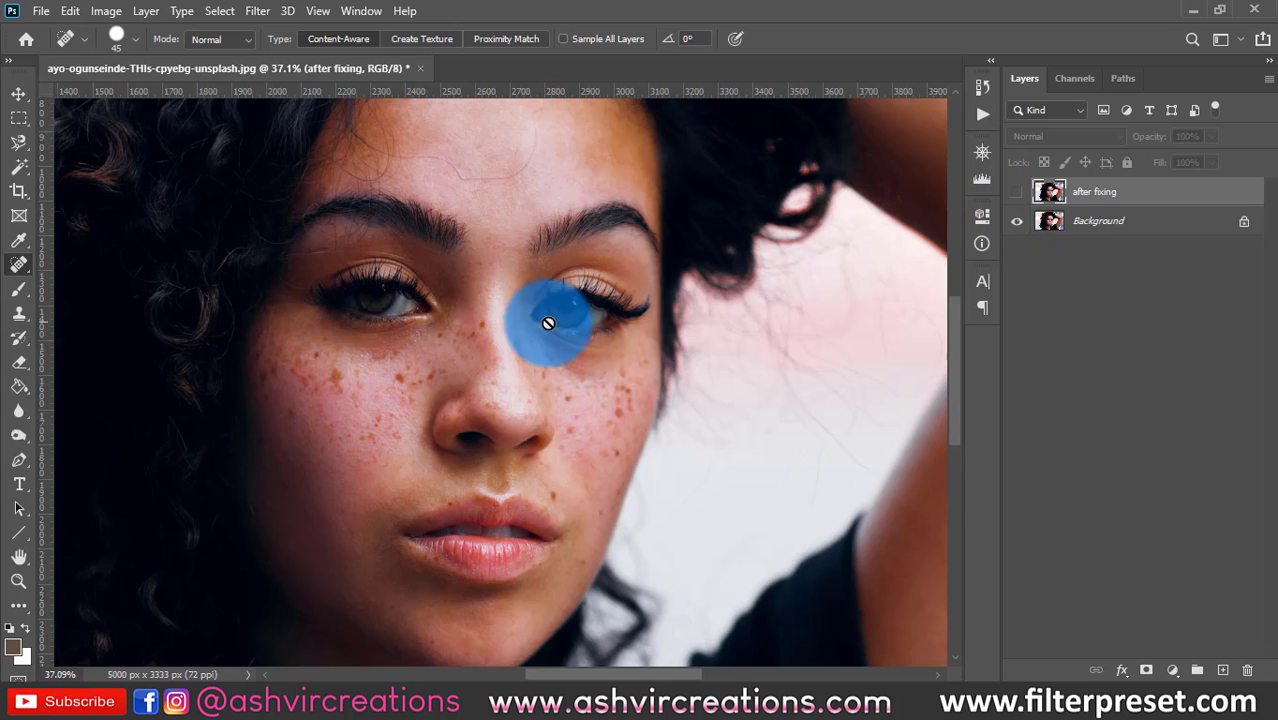
pyautogui.click(1015, 192)
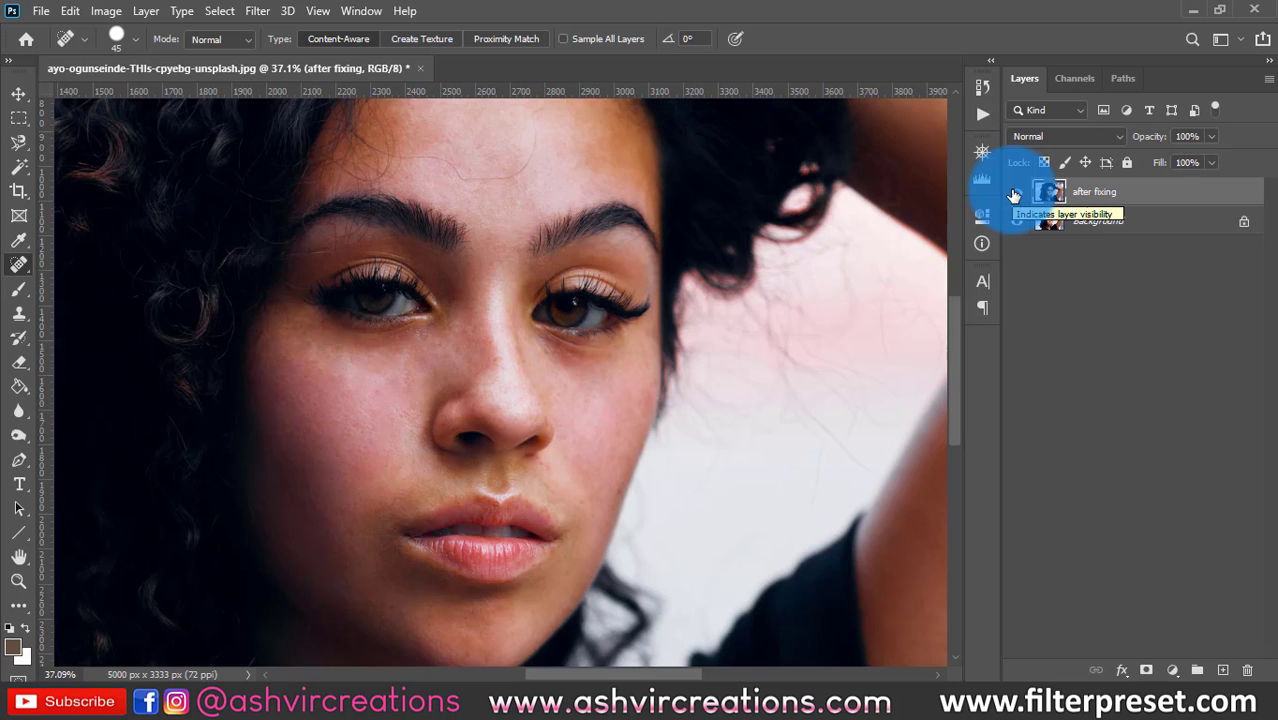
pyautogui.click(1015, 192)
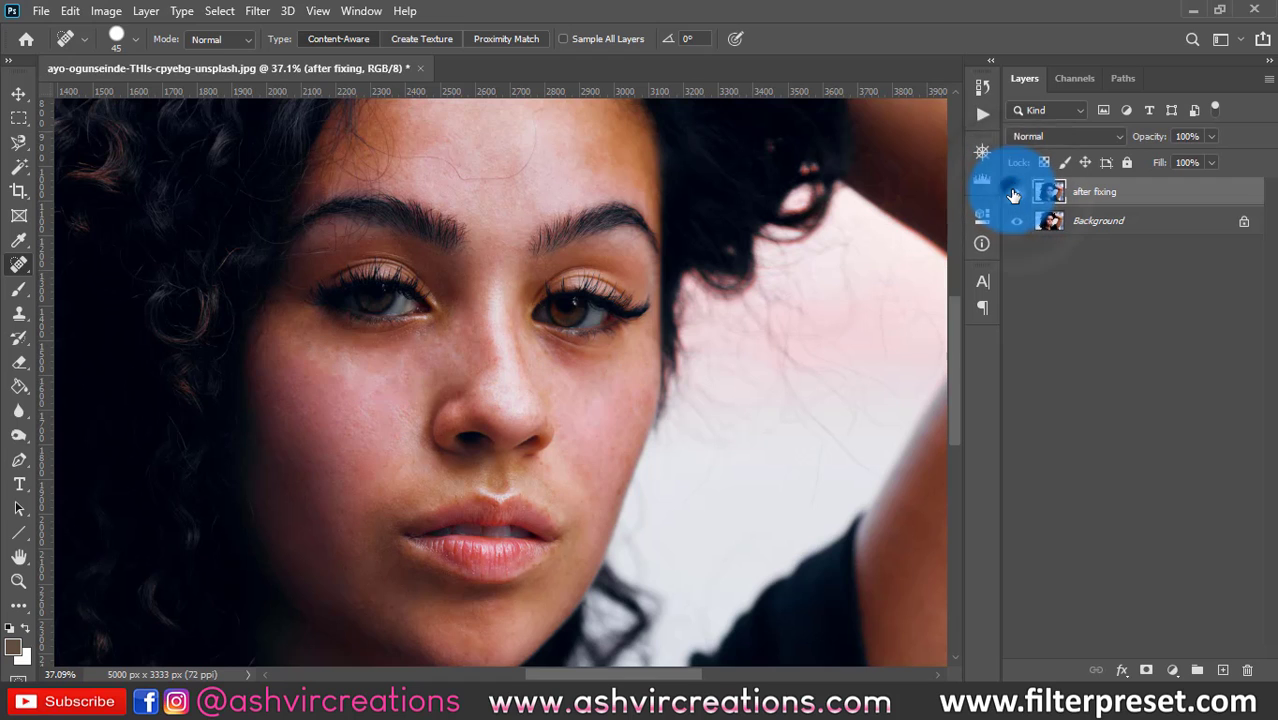
pyautogui.click(1015, 192)
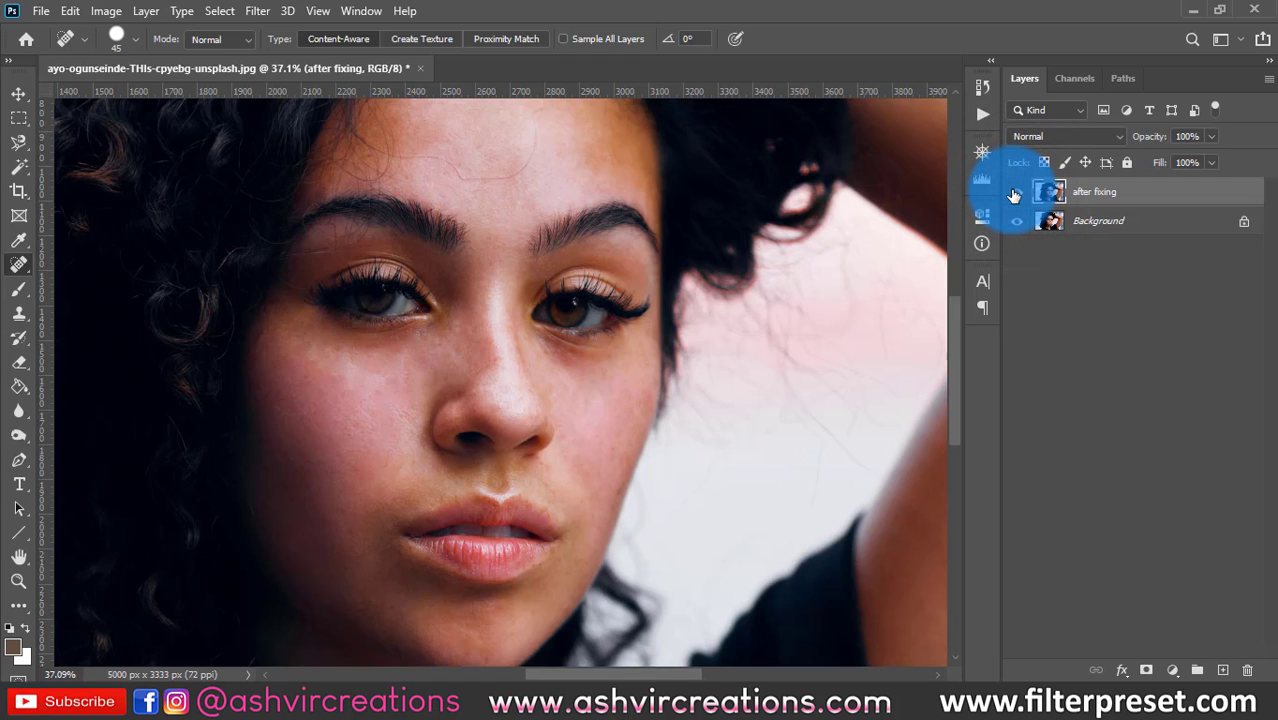